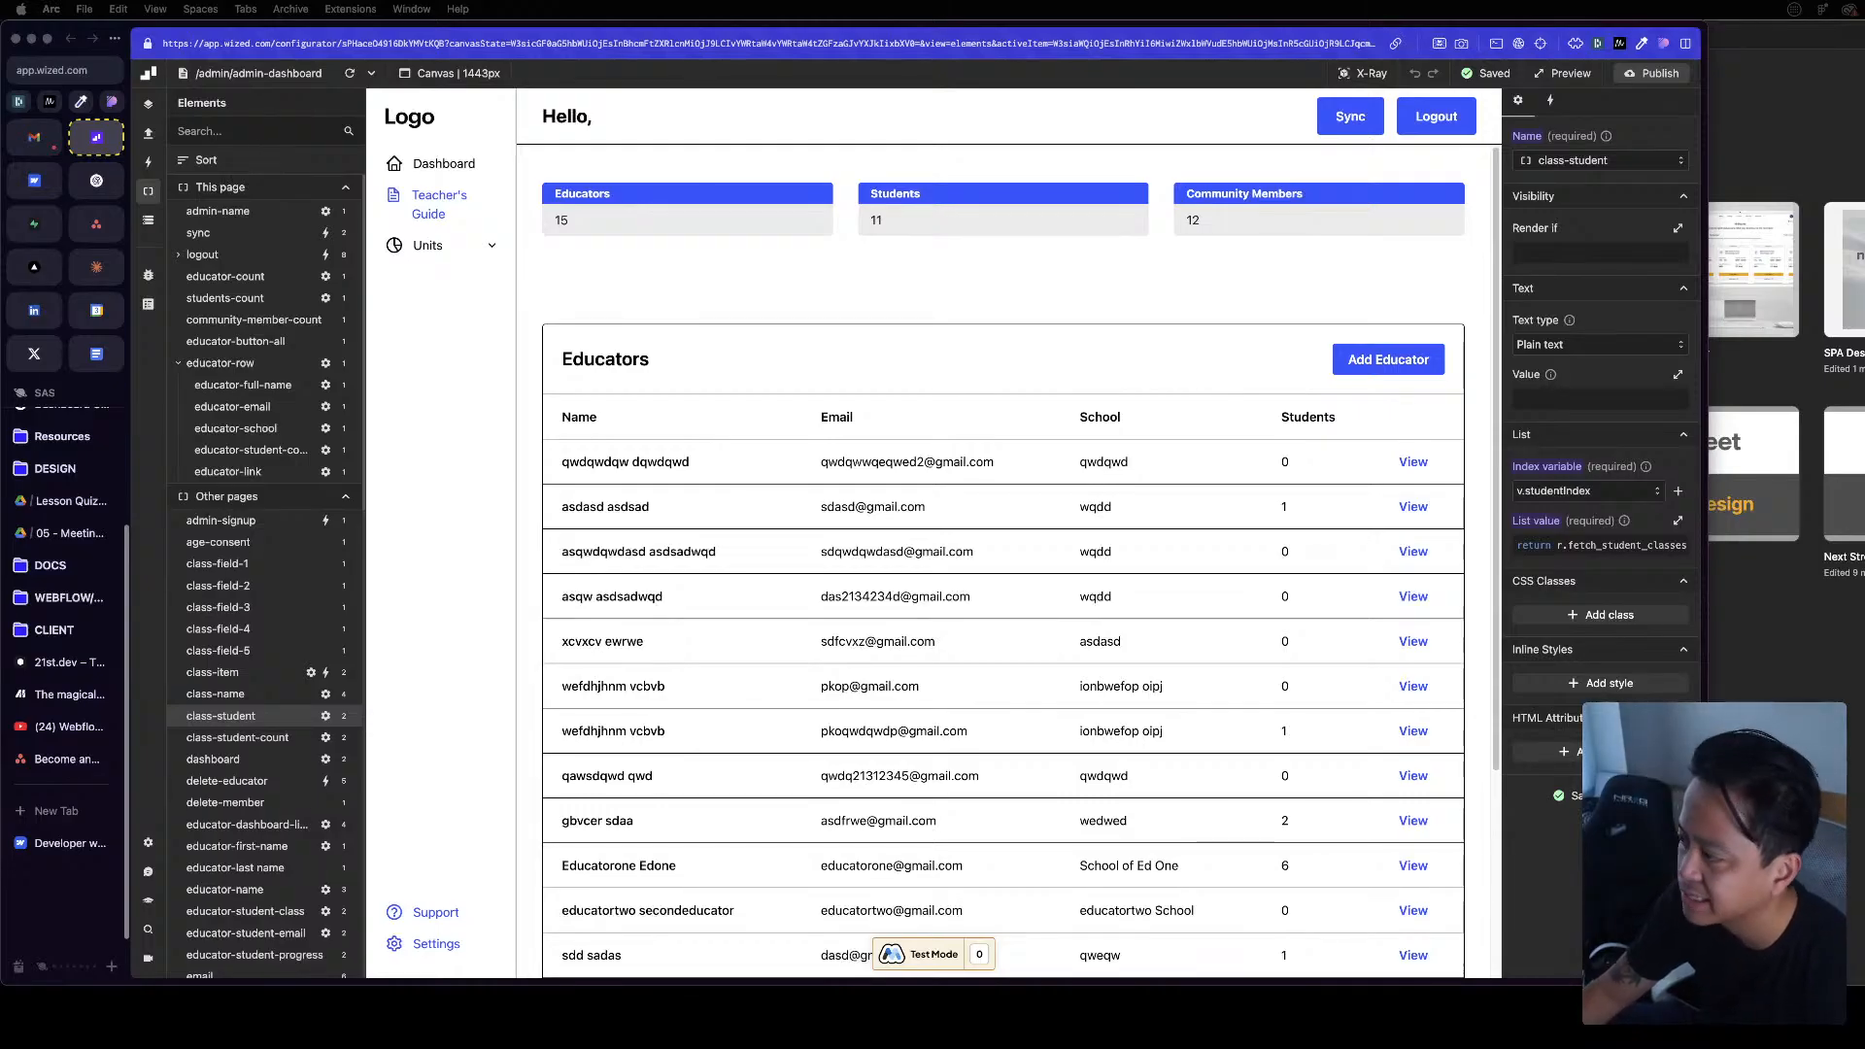
Widen the canvas, reload the admin dashboard preview and review the educators table
{"action": "left_click", "coordinate": [1745, 32]}
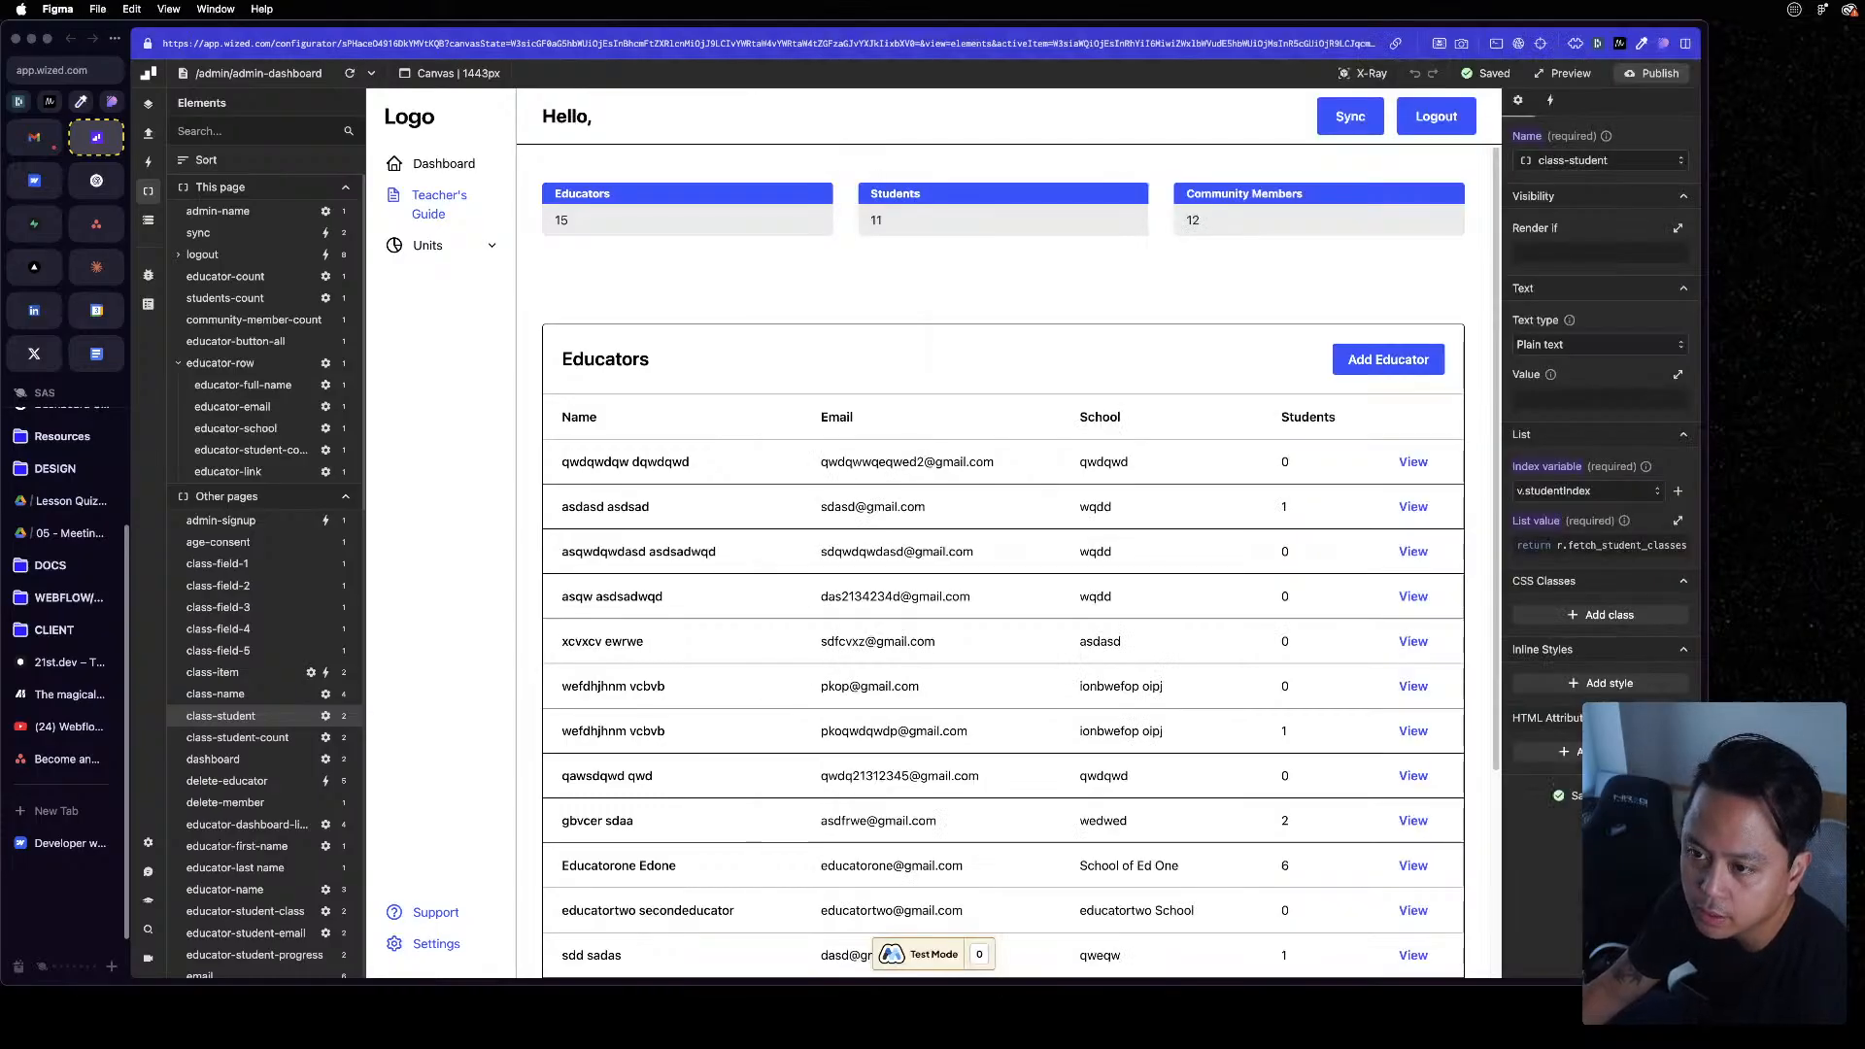
{"action": "left_click", "coordinate": [810, 36]}
{"action": "key", "text": "ctrl+alt+Return"}
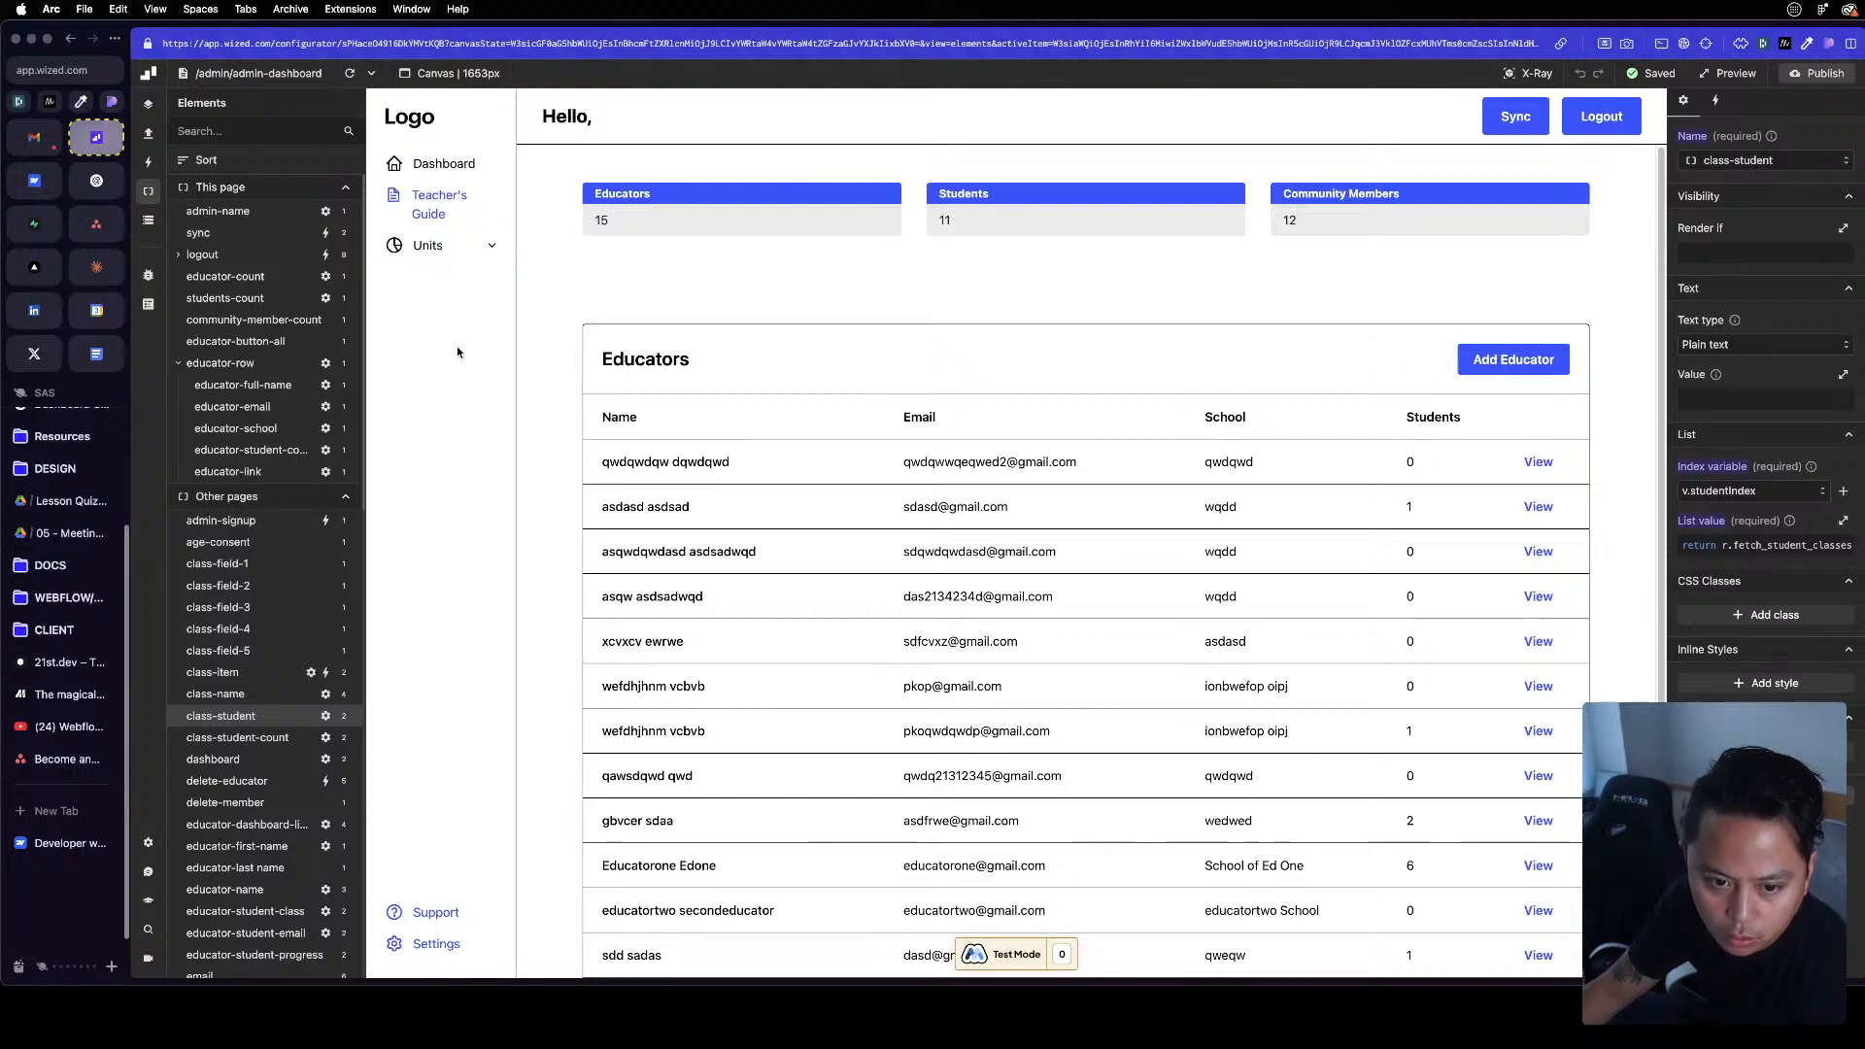
{"action": "left_click", "coordinate": [350, 73]}
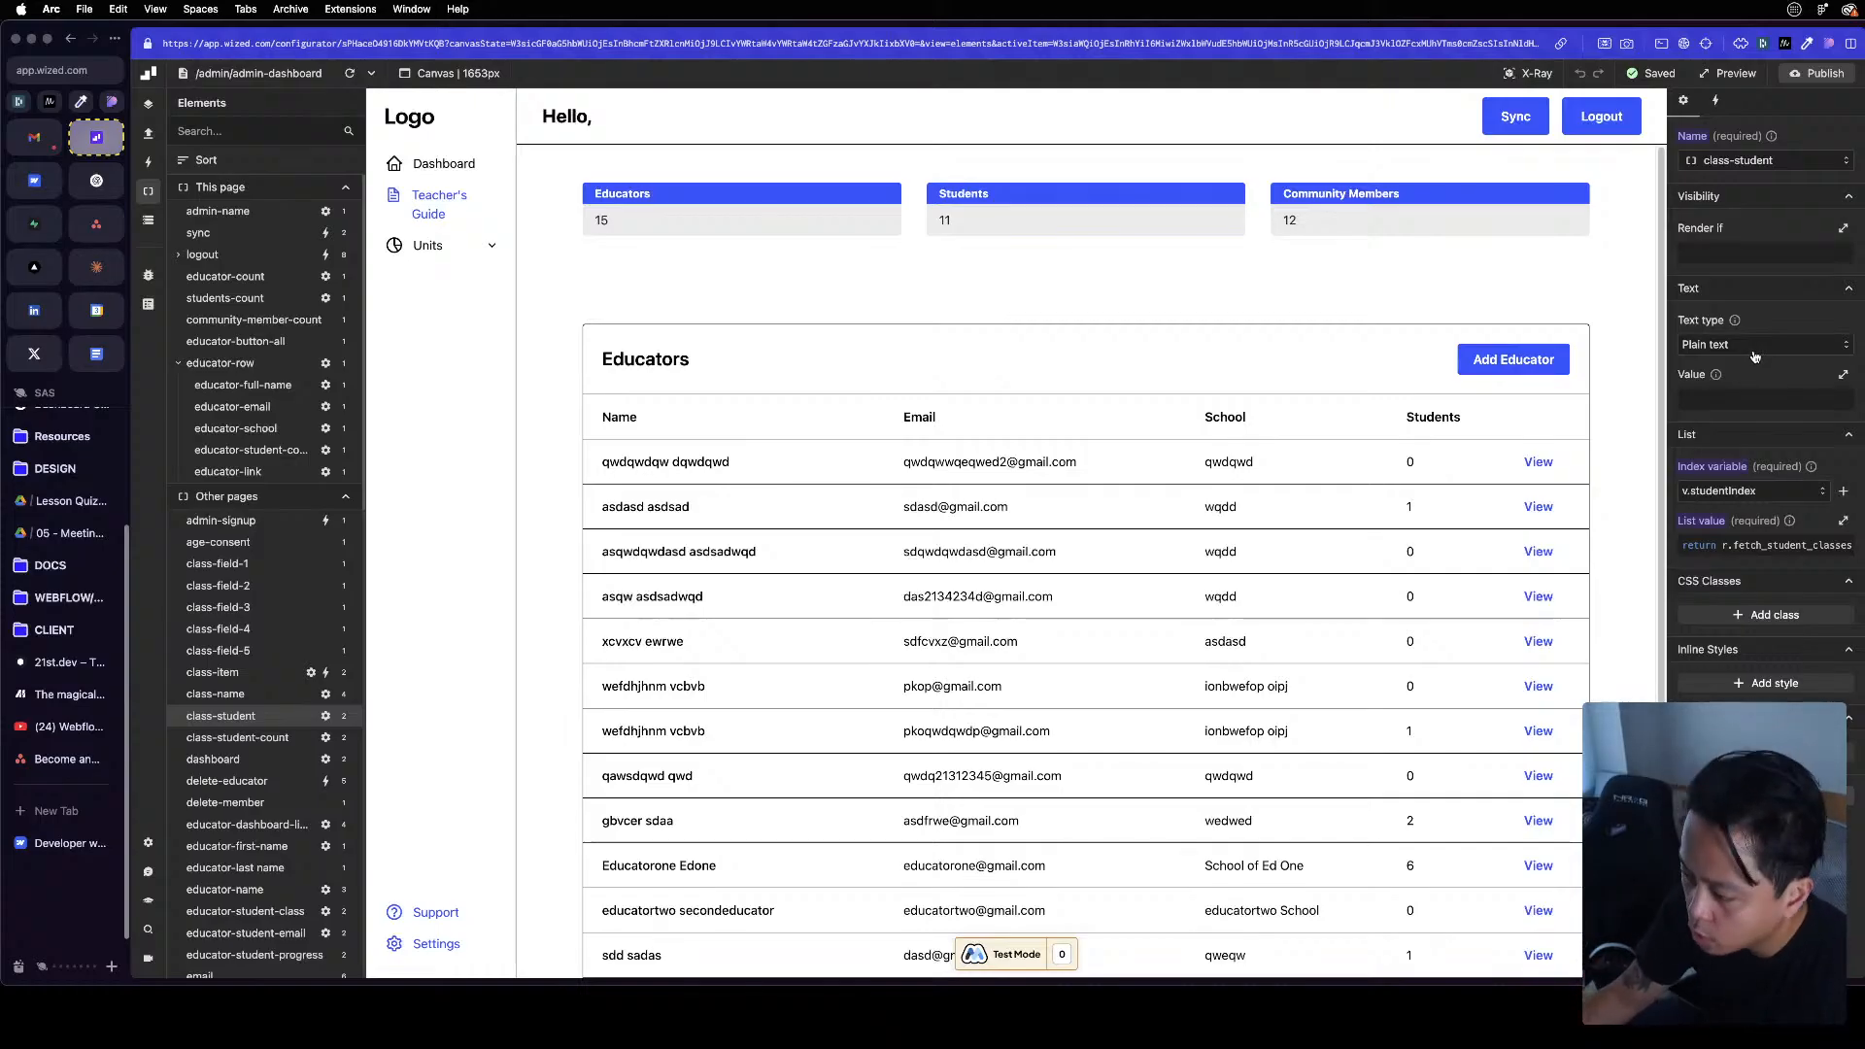
{"action": "scroll", "coordinate": [1538, 539], "scroll_direction": "down", "scroll_amount": 3}
{"action": "scroll", "coordinate": [1017, 307], "scroll_direction": "up", "scroll_amount": 3}
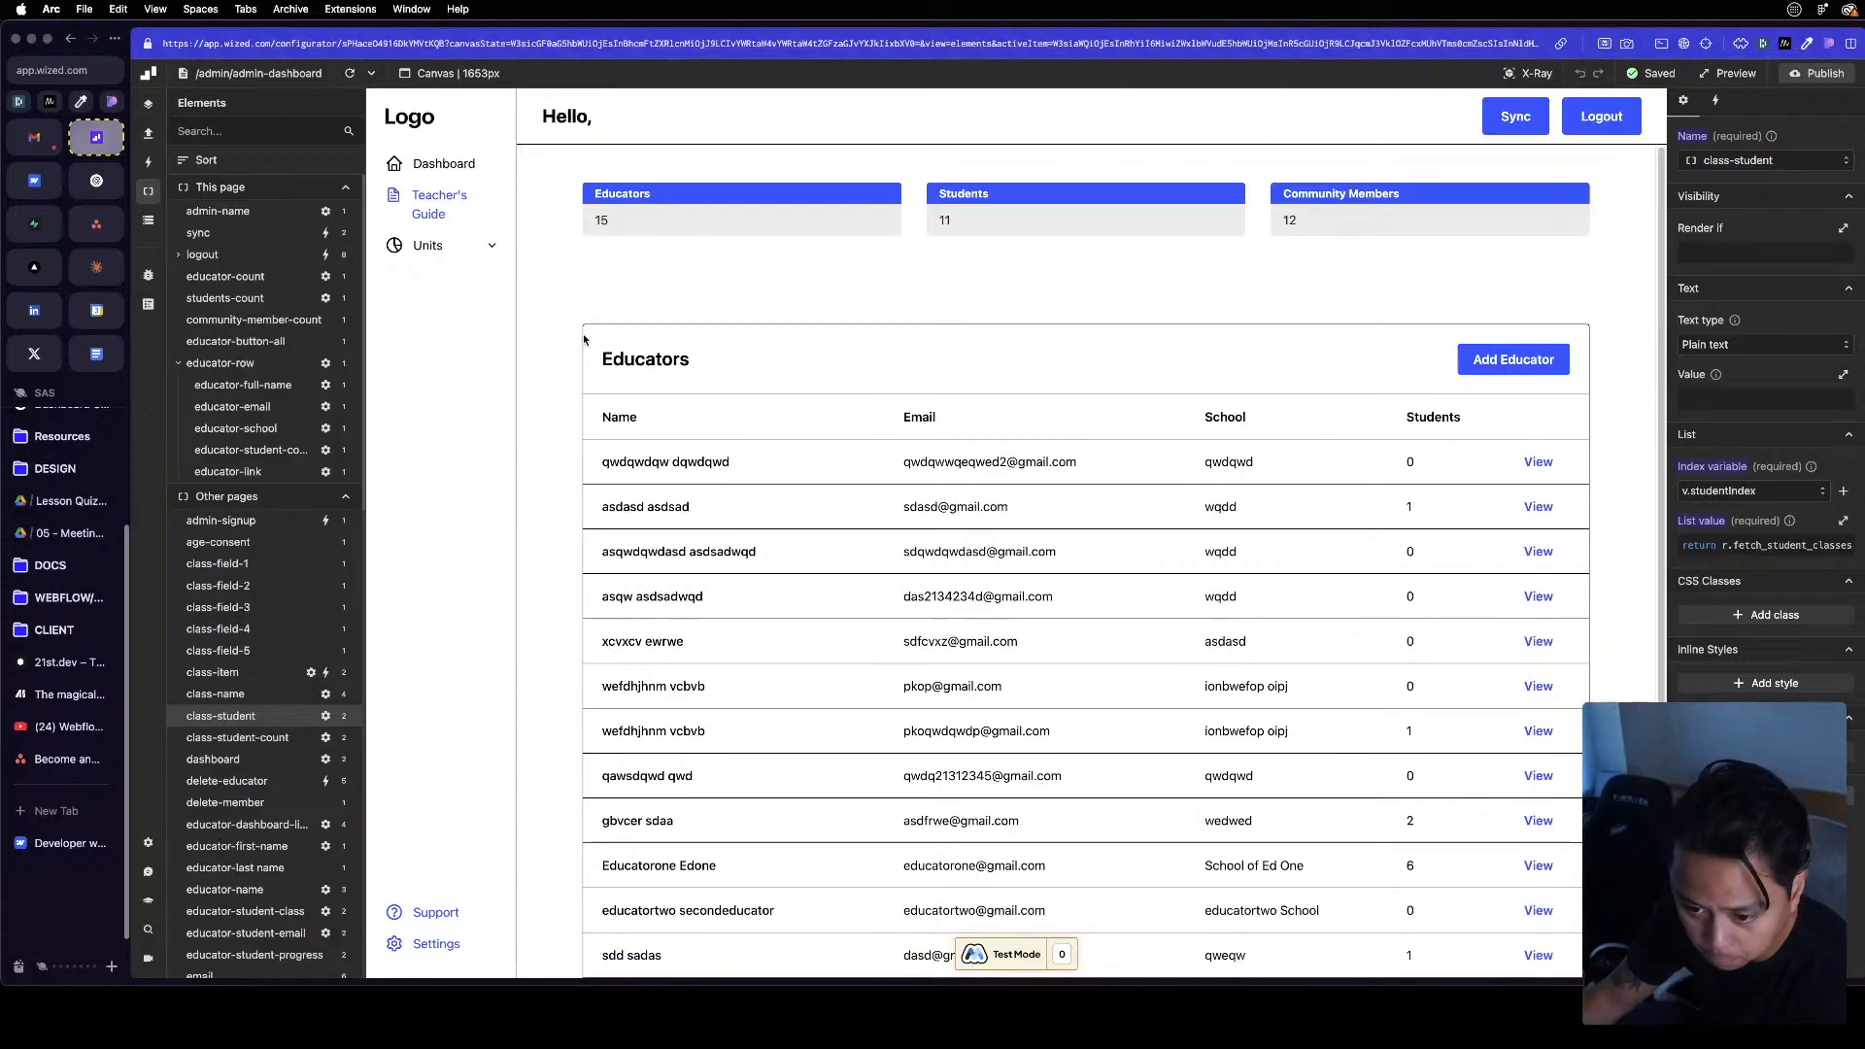
{"action": "left_click", "coordinate": [445, 163]}
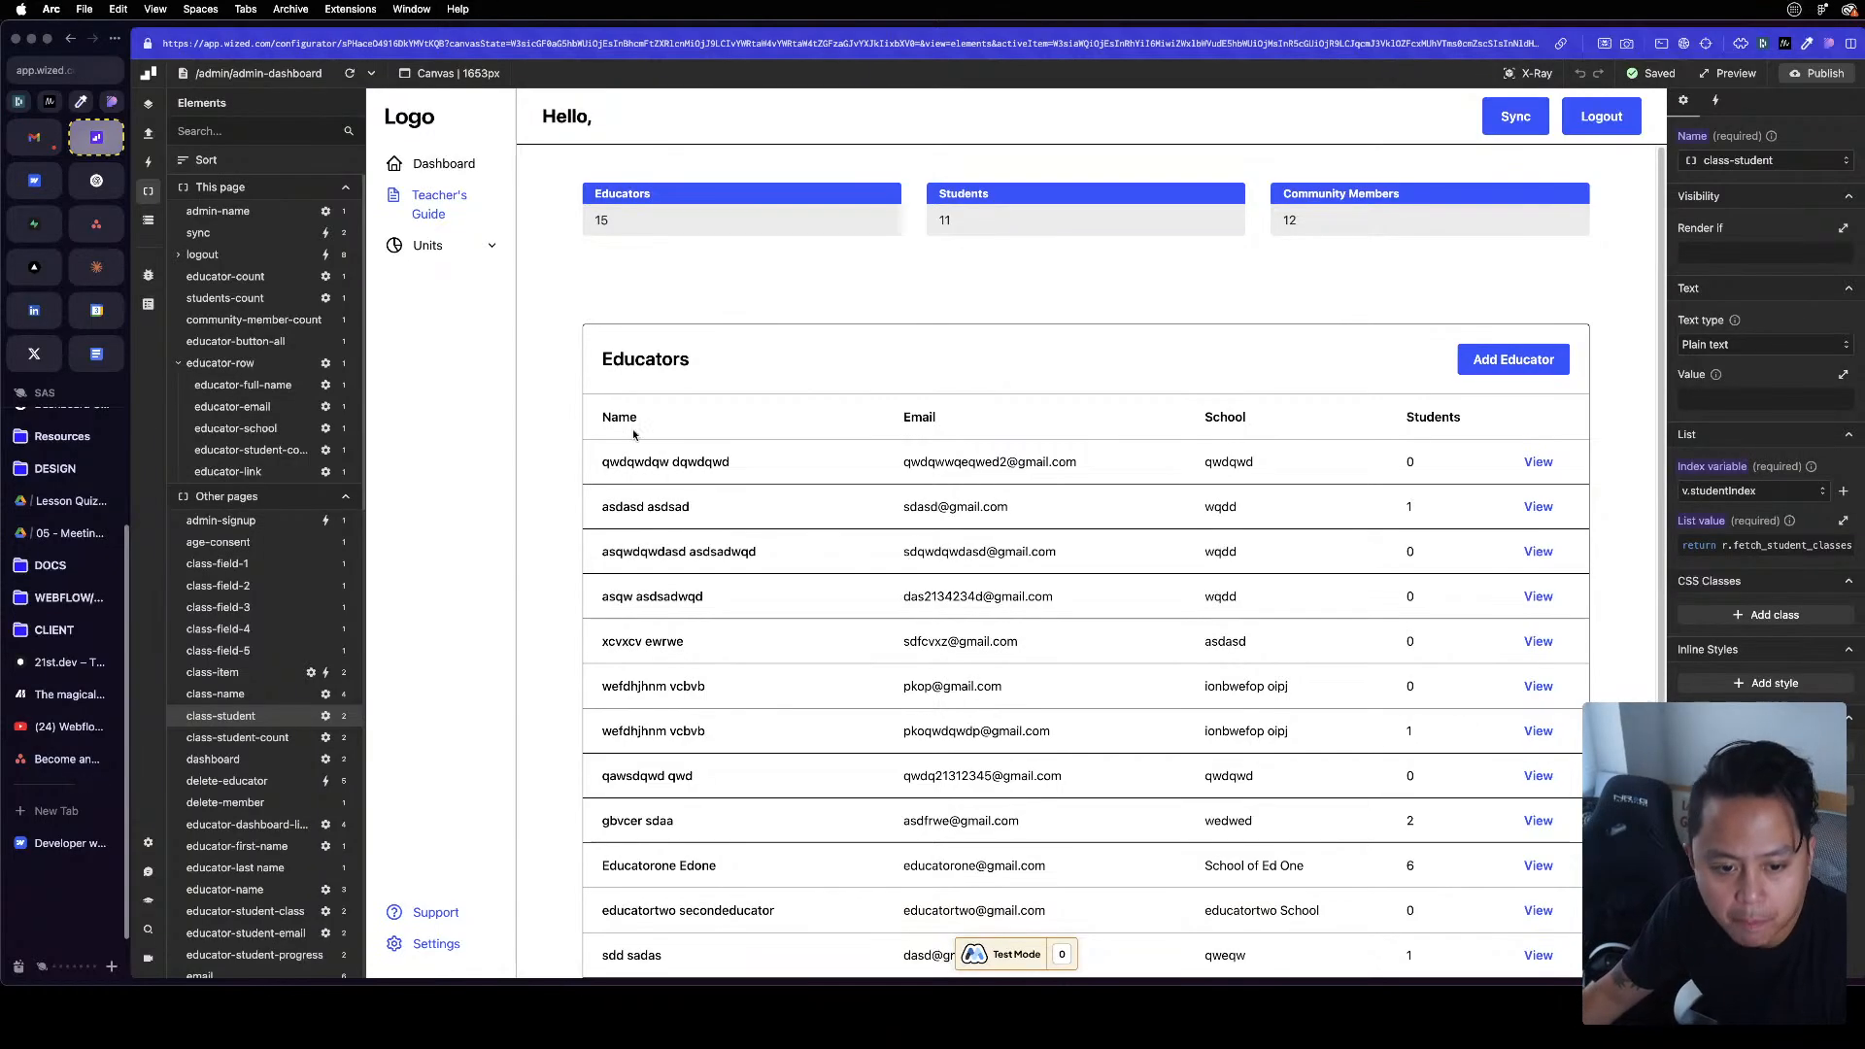
Try to sign in to Supabase with a saved account and its autofilled password
{"action": "key", "text": "ctrl+Tab"}
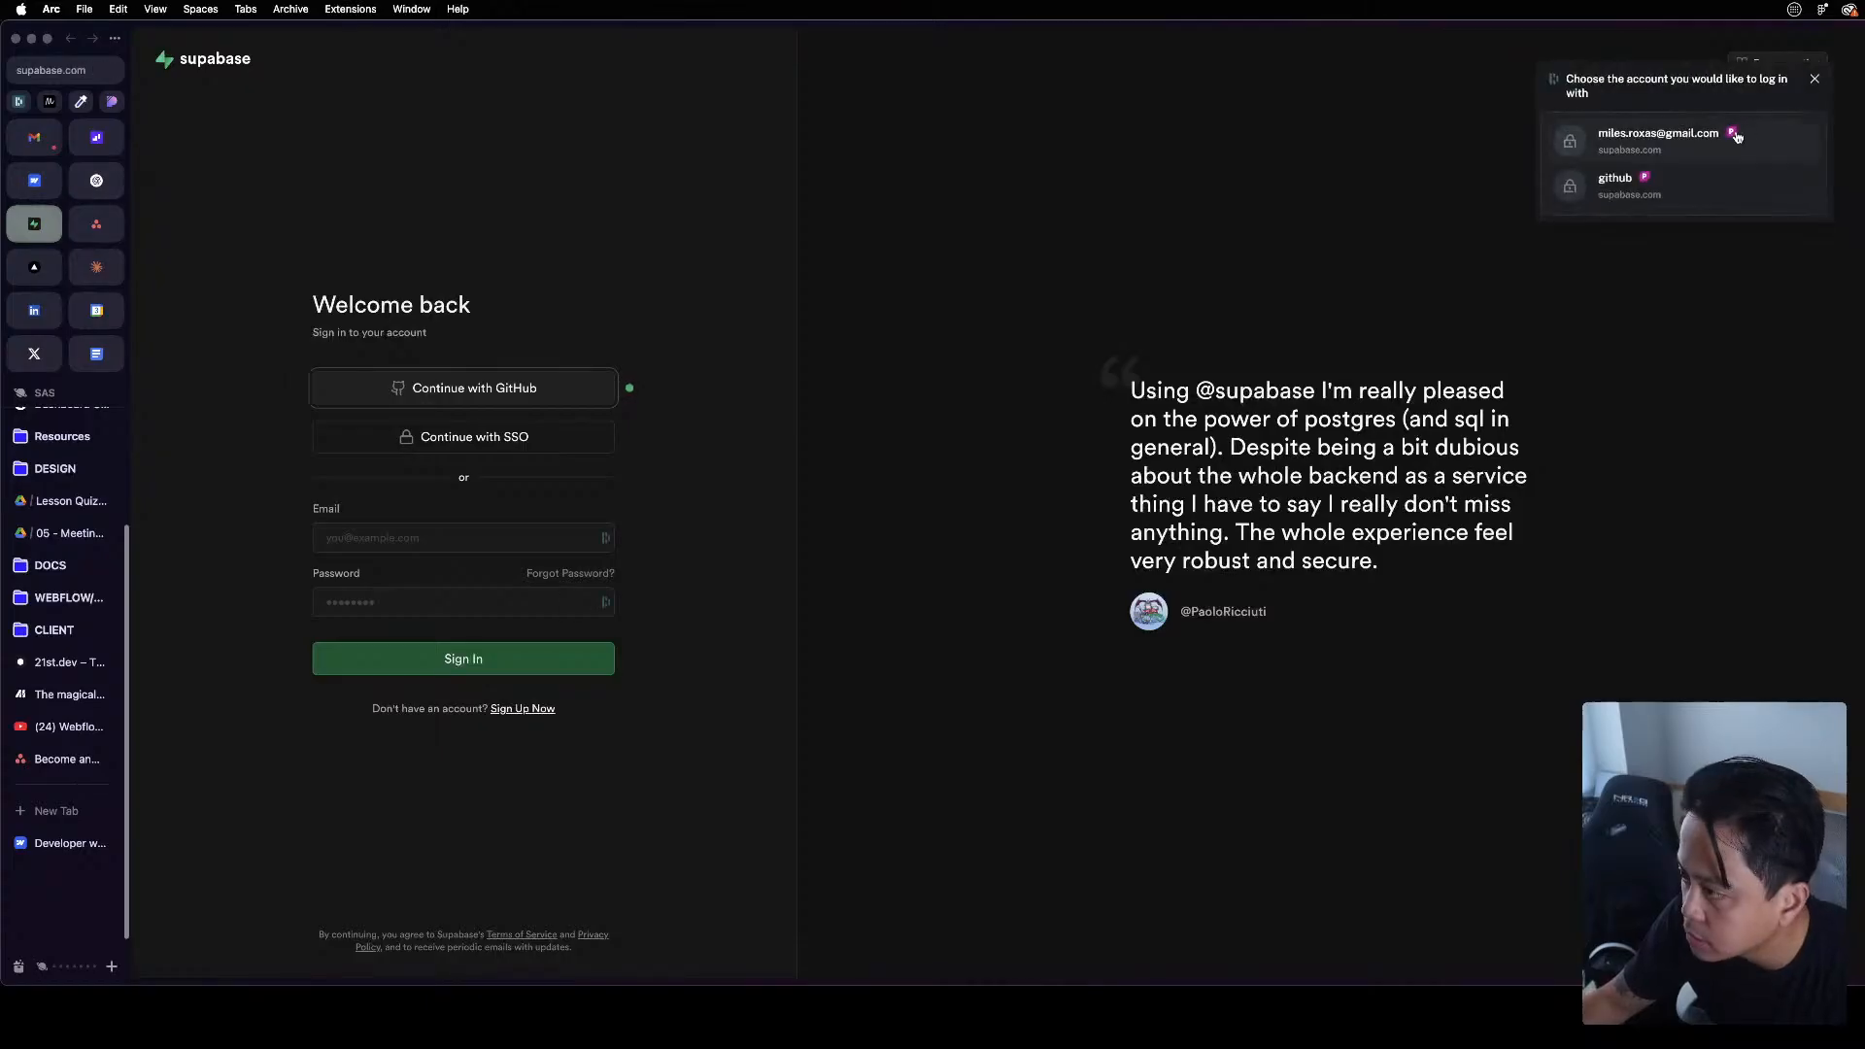
{"action": "key", "text": "Down"}
{"action": "key", "text": "Down"}
{"action": "key", "text": "Return"}
{"action": "key", "text": "Down"}
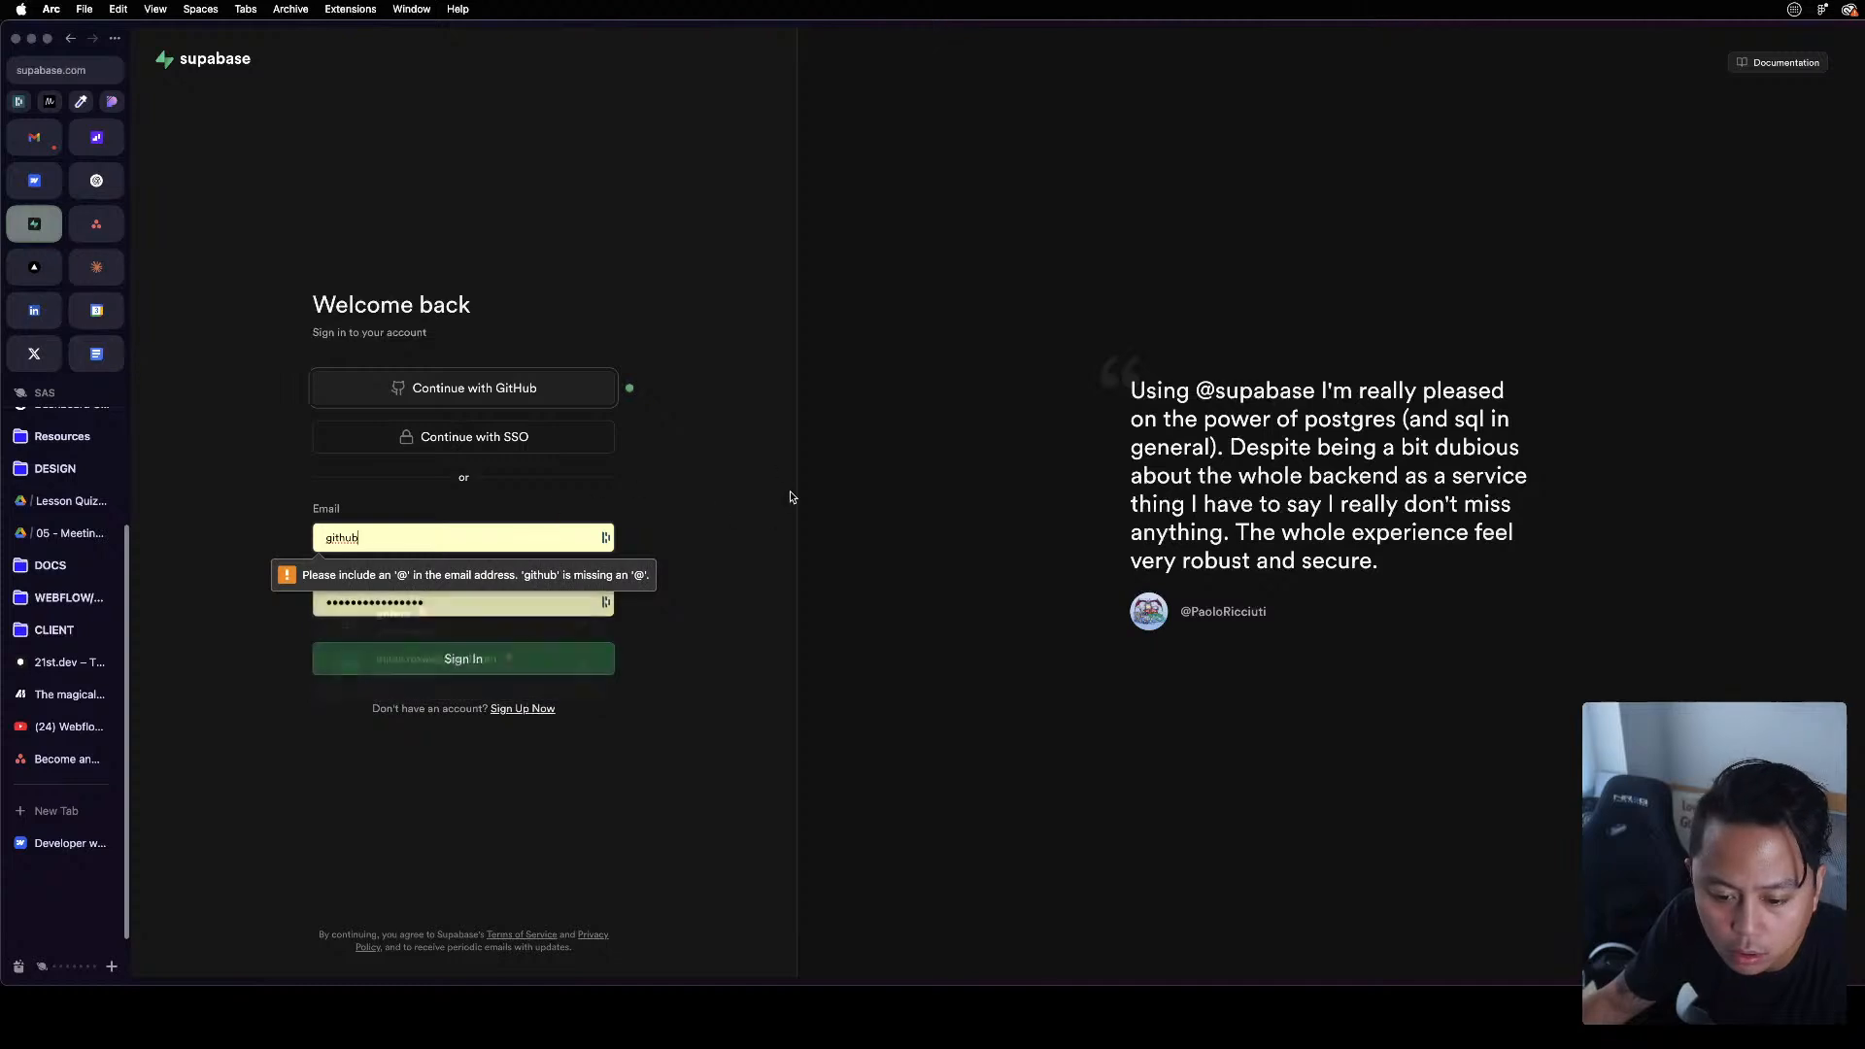
{"action": "key", "text": "Return"}
Sign in to Supabase with GitHub and open the project's Table Editor at a comfortable zoom
{"action": "left_click", "coordinate": [527, 391]}
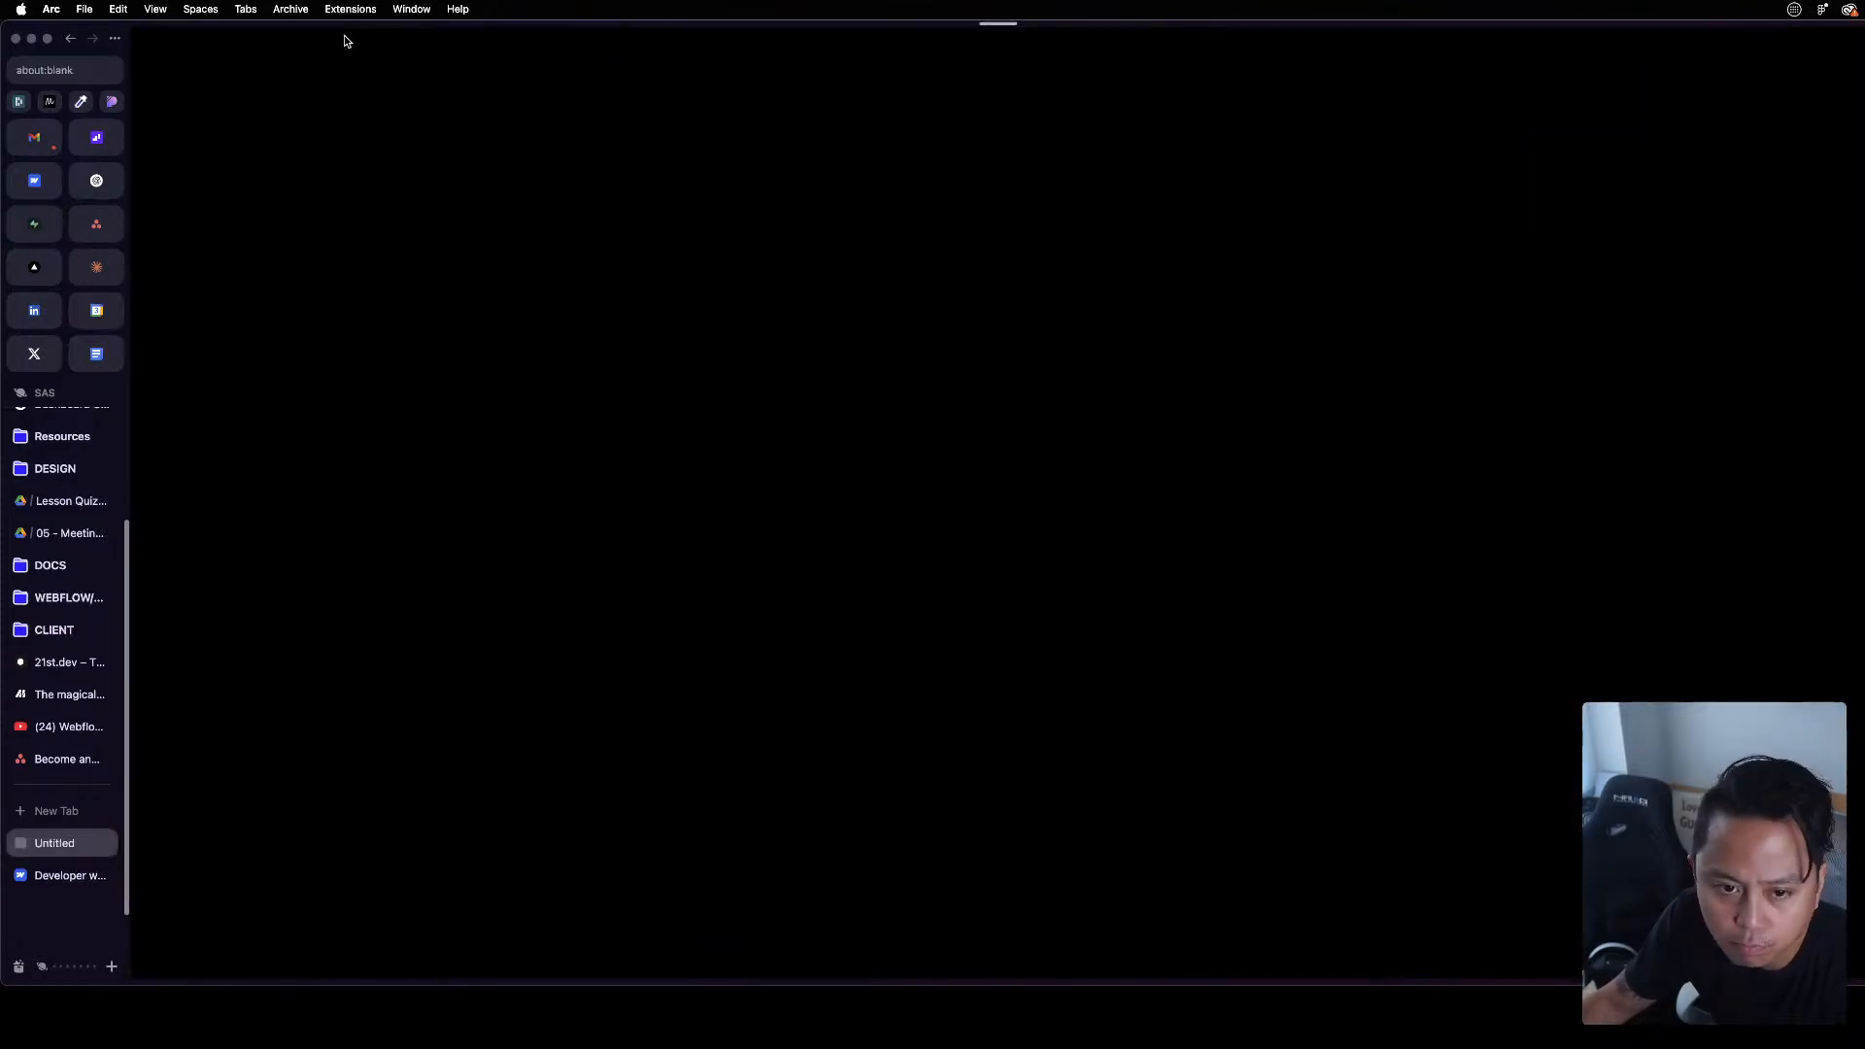
{"action": "left_click", "coordinate": [34, 137]}
{"action": "left_click_drag", "start_coordinate": [413, 24], "coordinate": [1863, 195]}
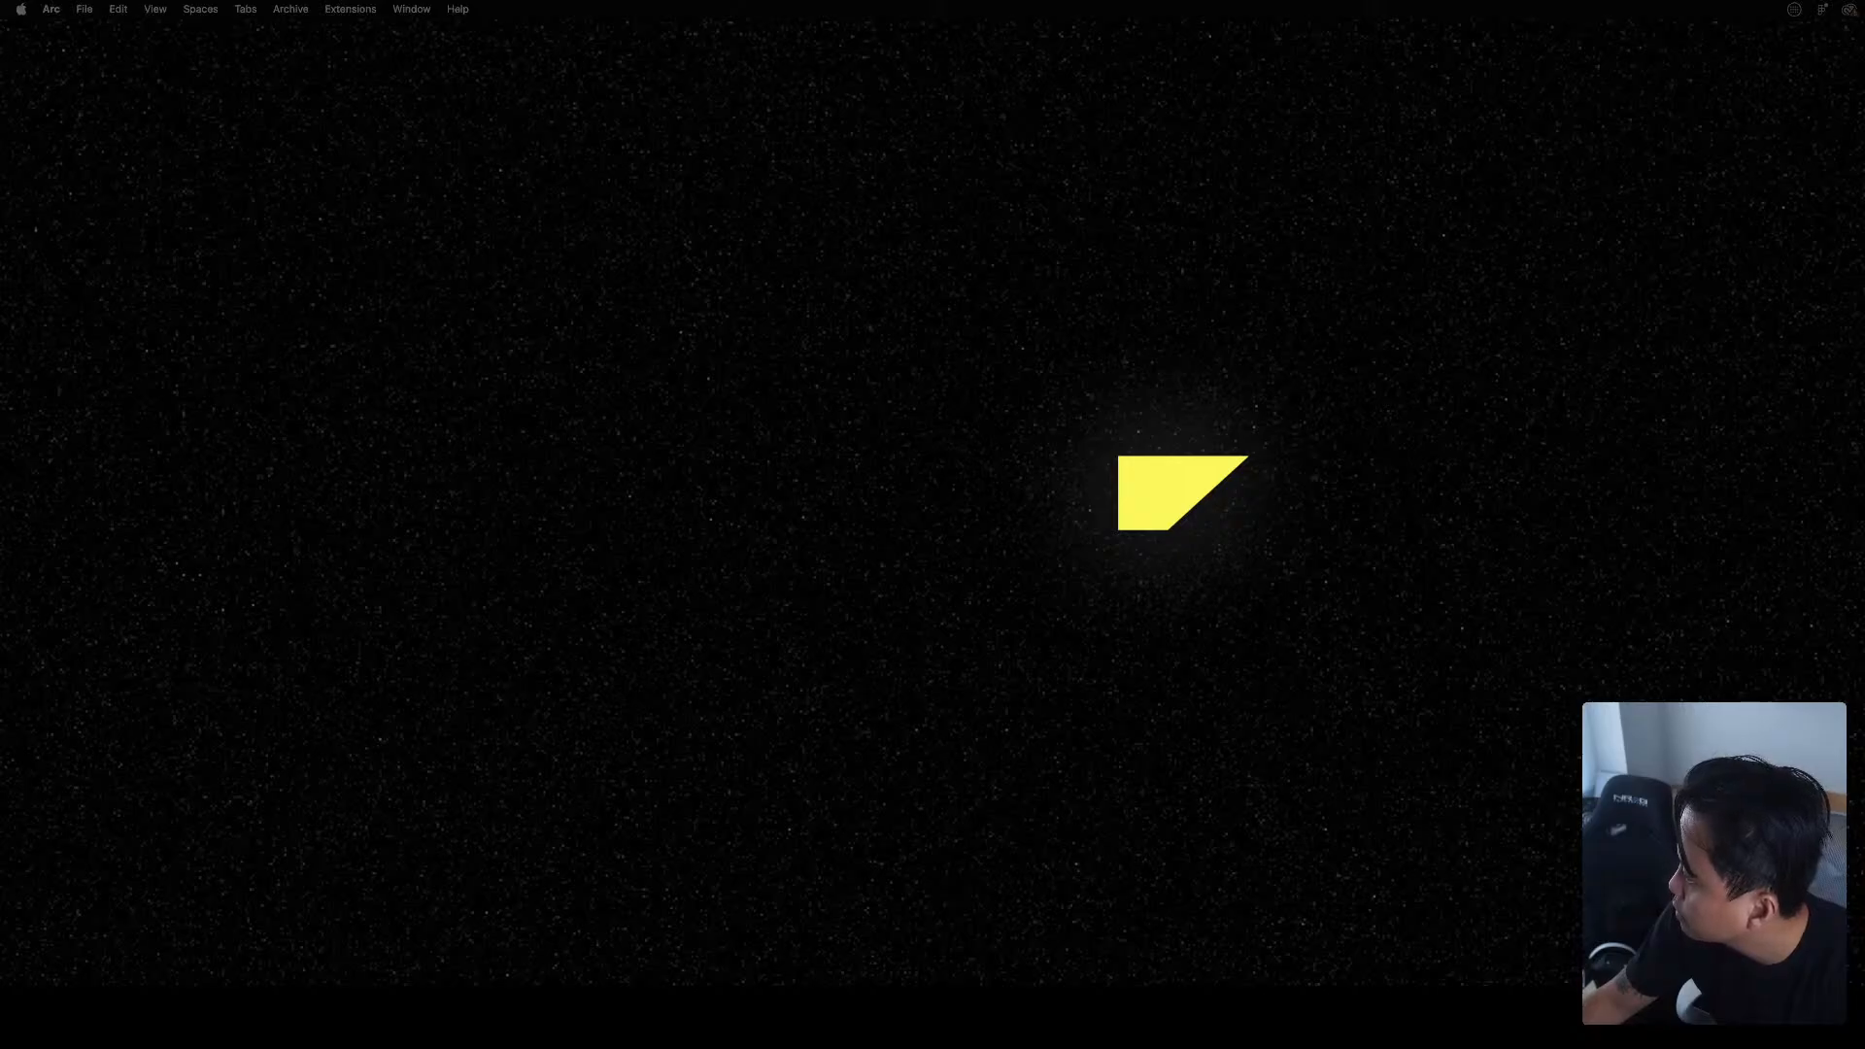
{"action": "left_click_drag", "start_coordinate": [0, 29], "coordinate": [448, 8]}
{"action": "left_click_drag", "start_coordinate": [1522, 849], "coordinate": [1853, 980]}
{"action": "left_click", "coordinate": [1203, 593]}
{"action": "key", "text": "super+plus"}
{"action": "key", "text": "super+plus"}
{"action": "key", "text": "super+plus"}
{"action": "key", "text": "super+minus"}
{"action": "key", "text": "super+plus"}
{"action": "key", "text": "super+minus"}
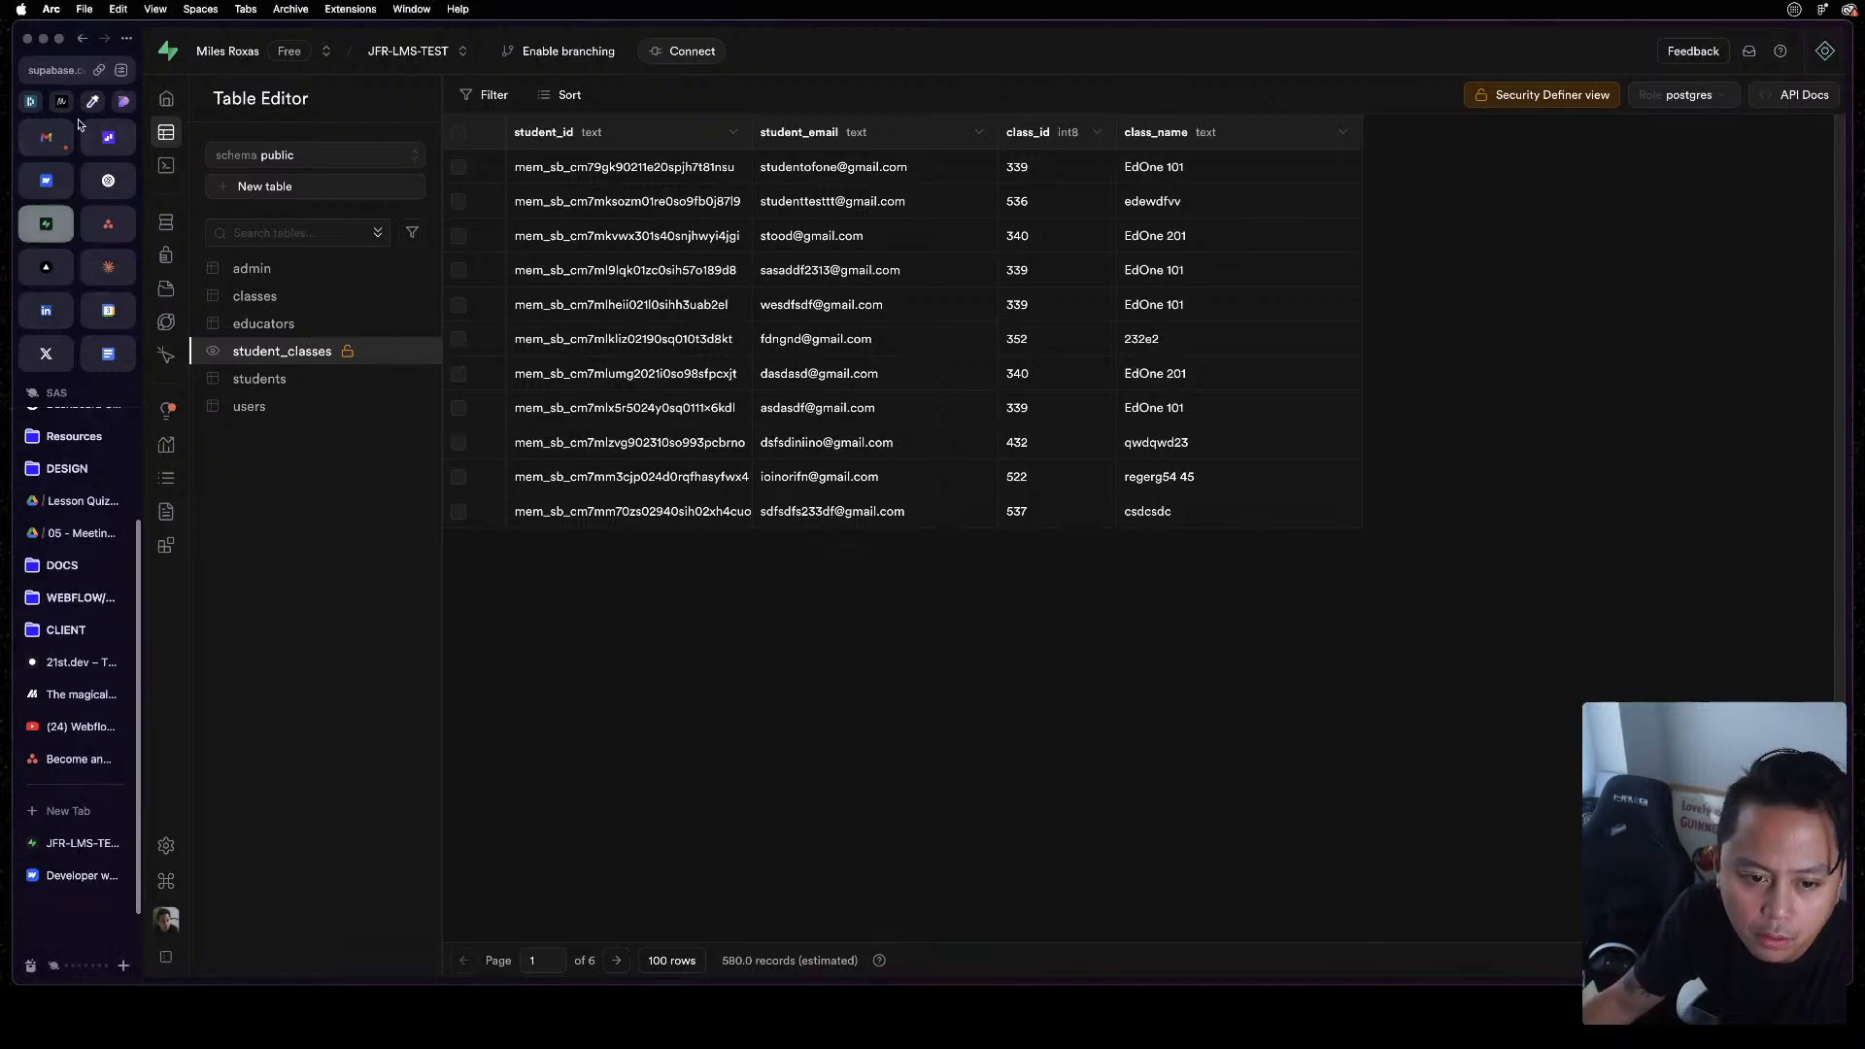
Switch the Webflow dashboard to the Suits & Sandals workspace and open the LMS_Prototype site
{"action": "left_click", "coordinate": [55, 178]}
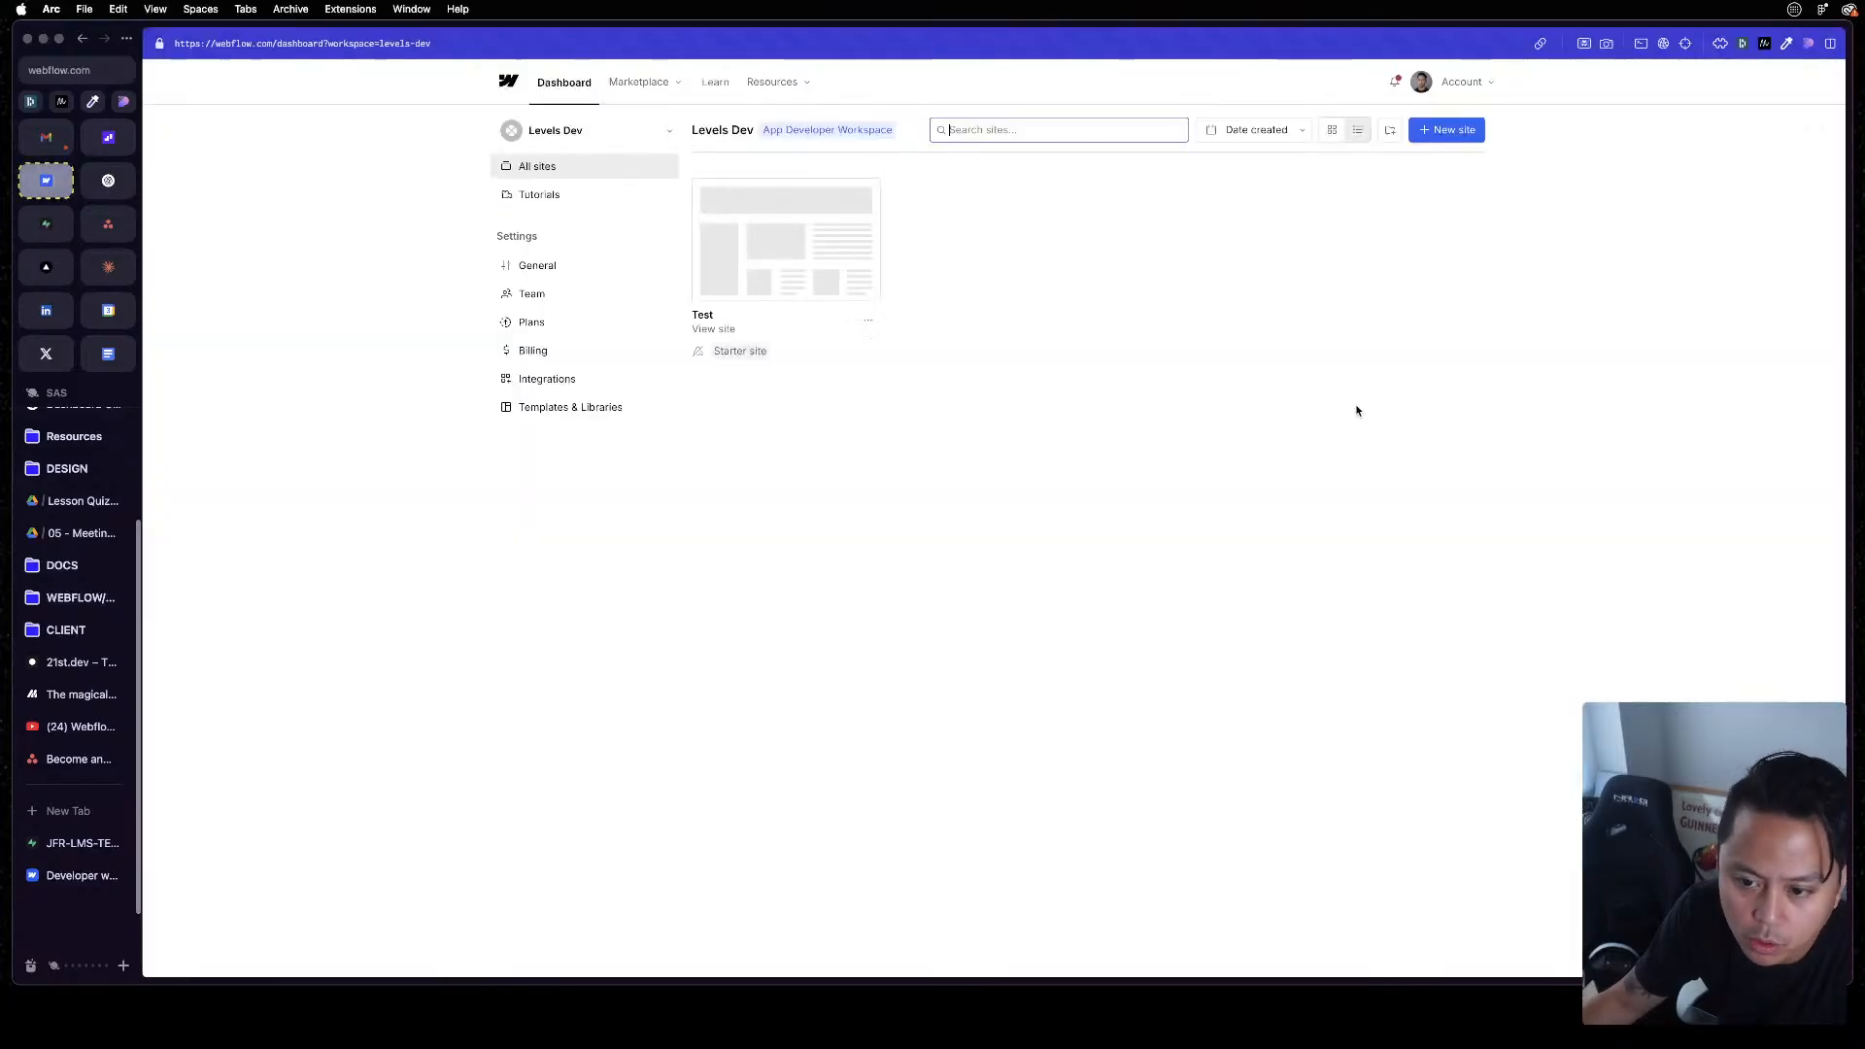
{"action": "left_click", "coordinate": [573, 136]}
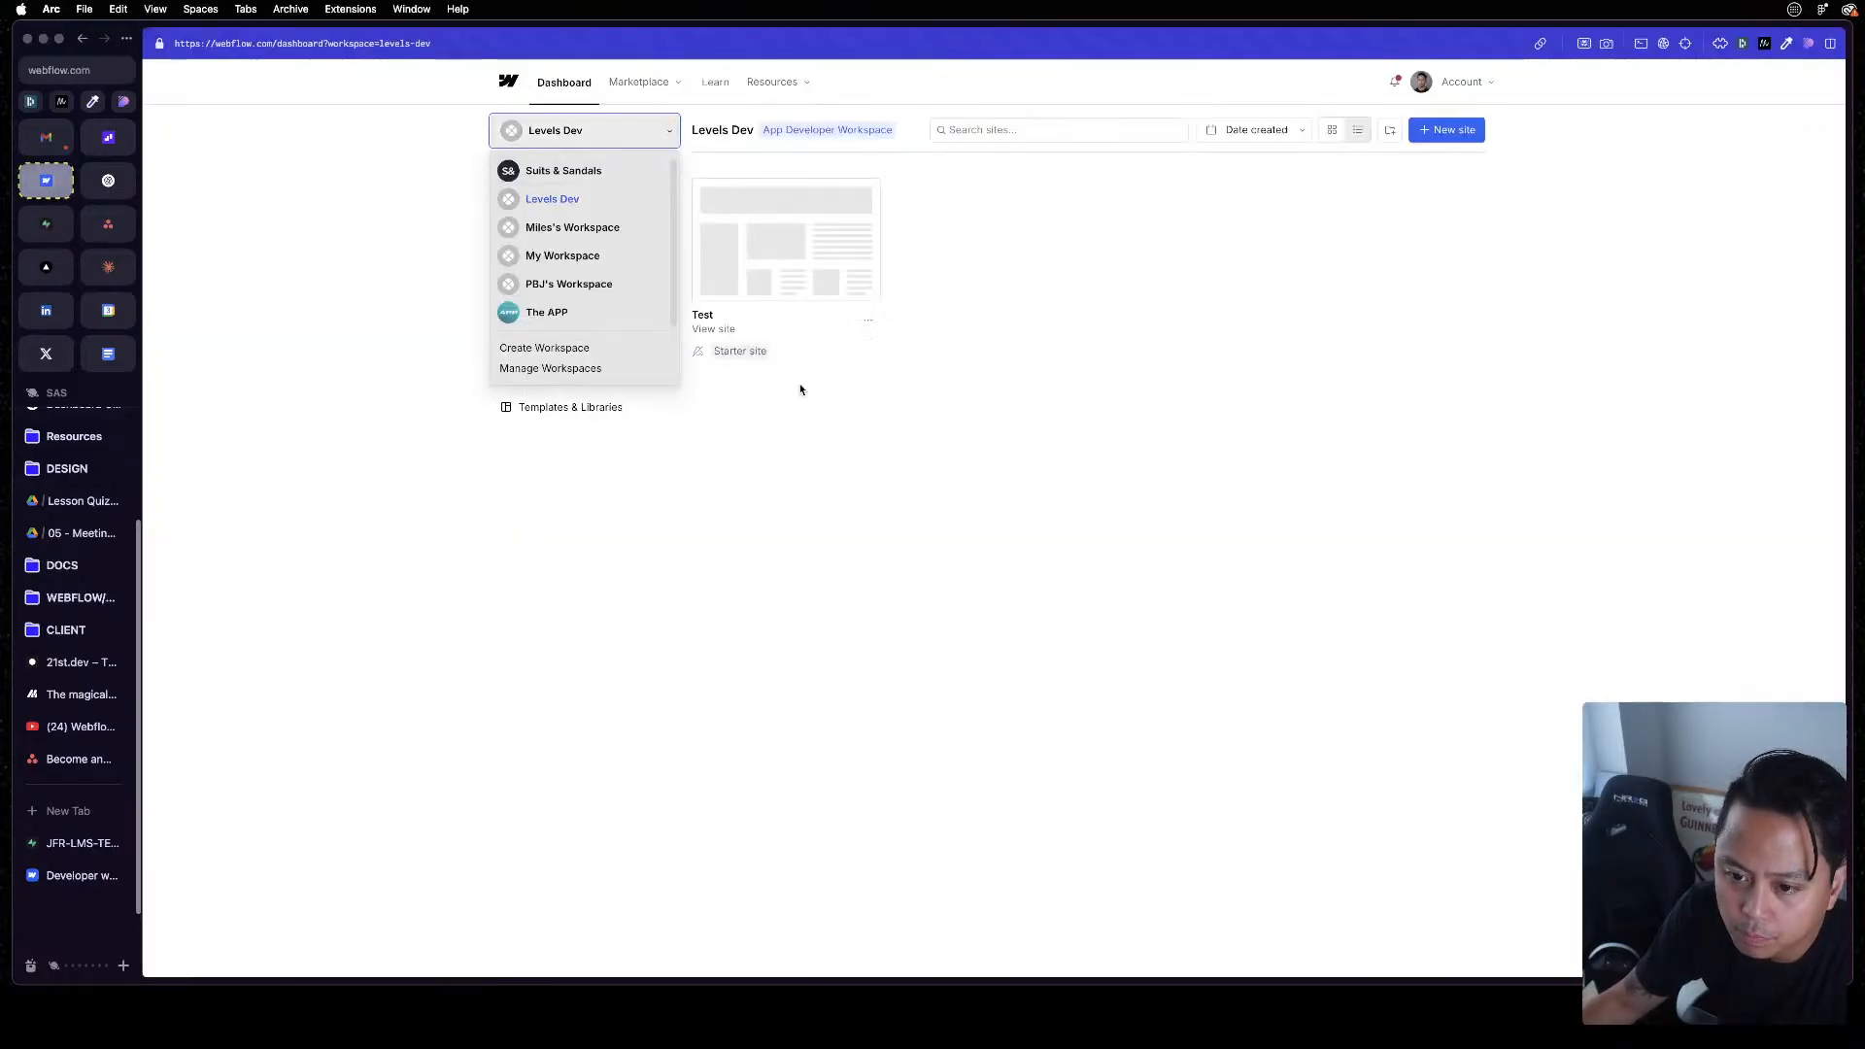
{"action": "left_click", "coordinate": [1411, 496]}
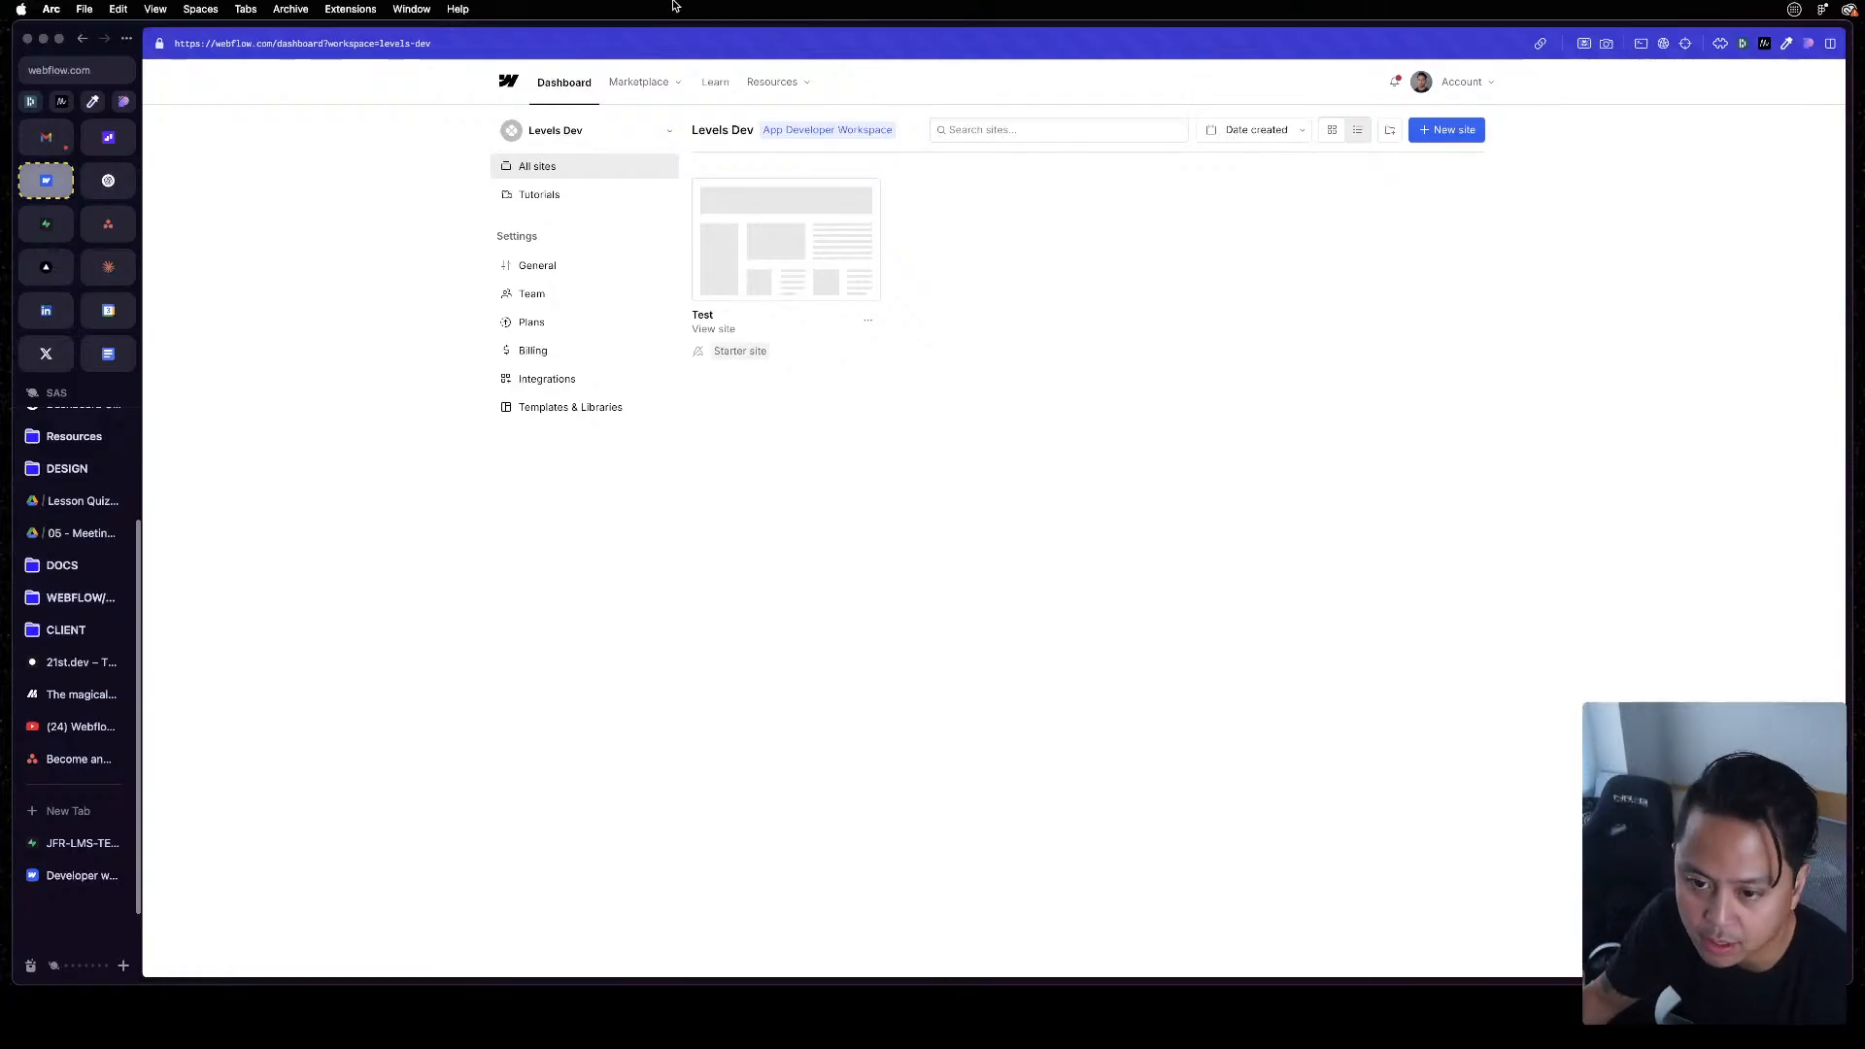
{"action": "left_click", "coordinate": [620, 129]}
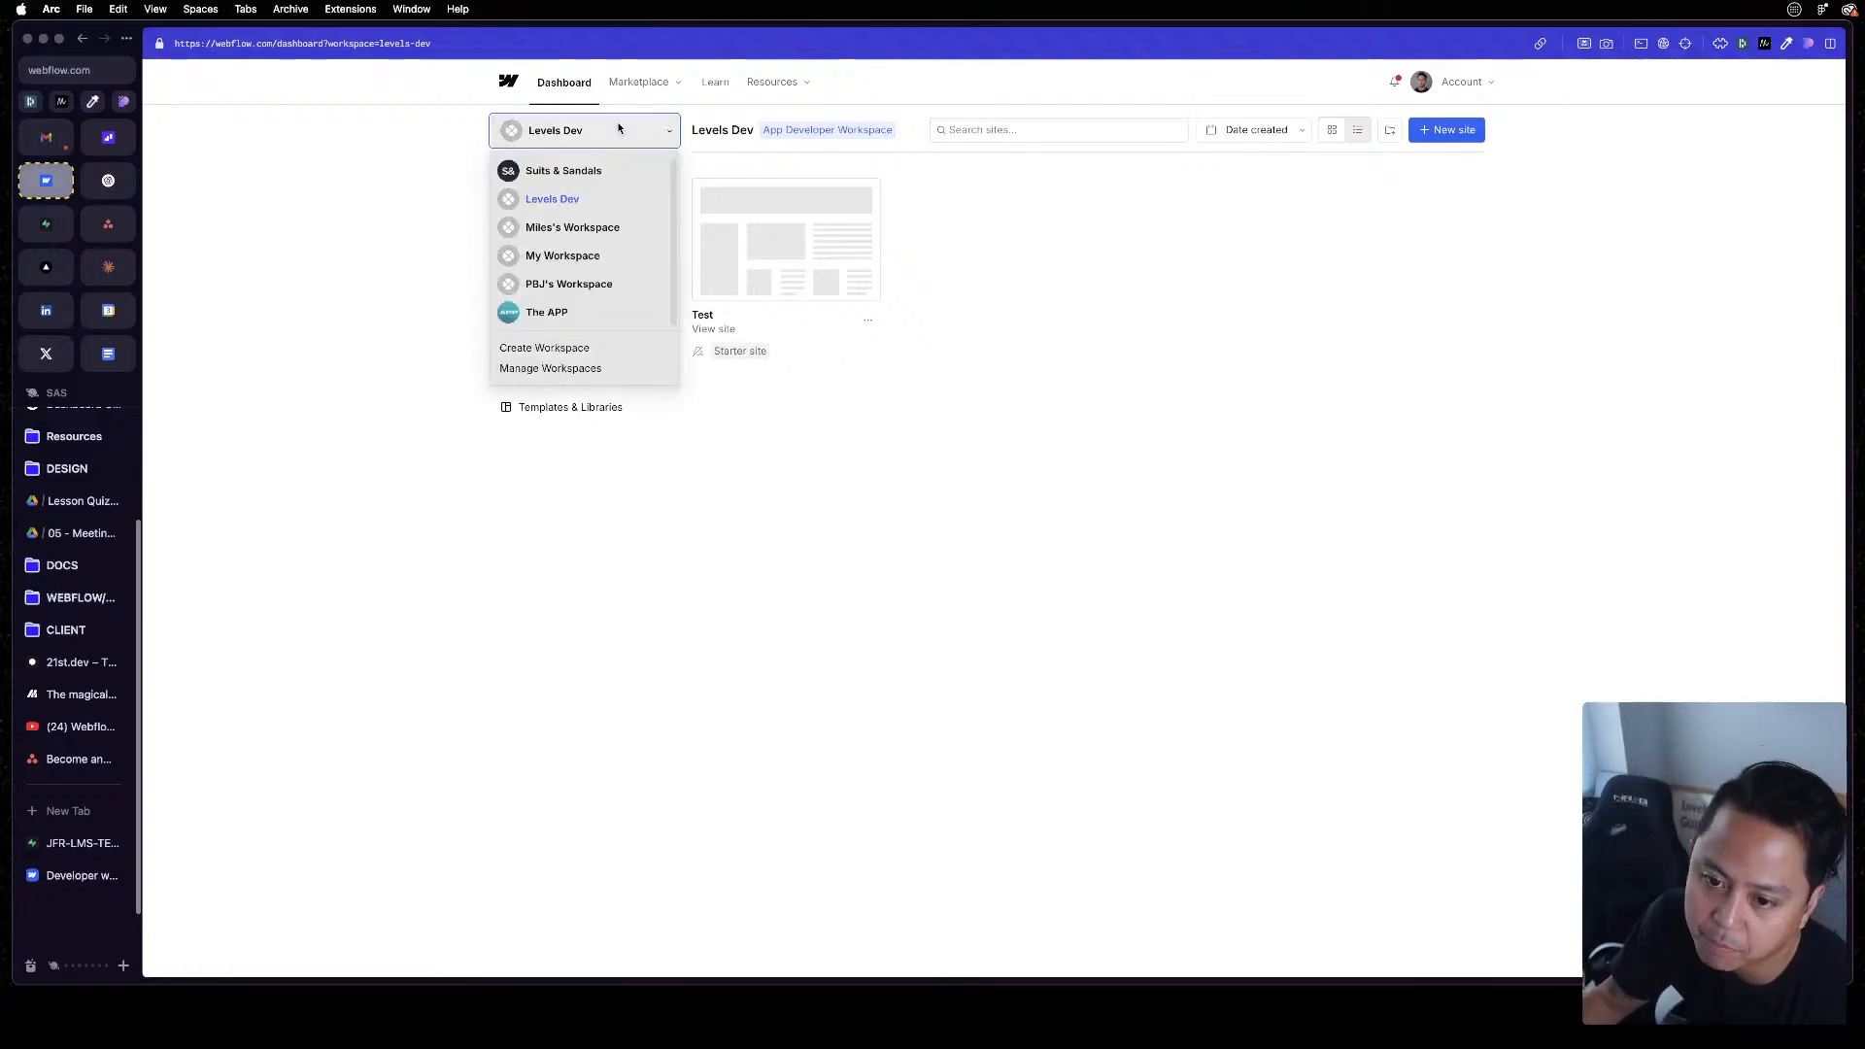
{"action": "left_click", "coordinate": [589, 172]}
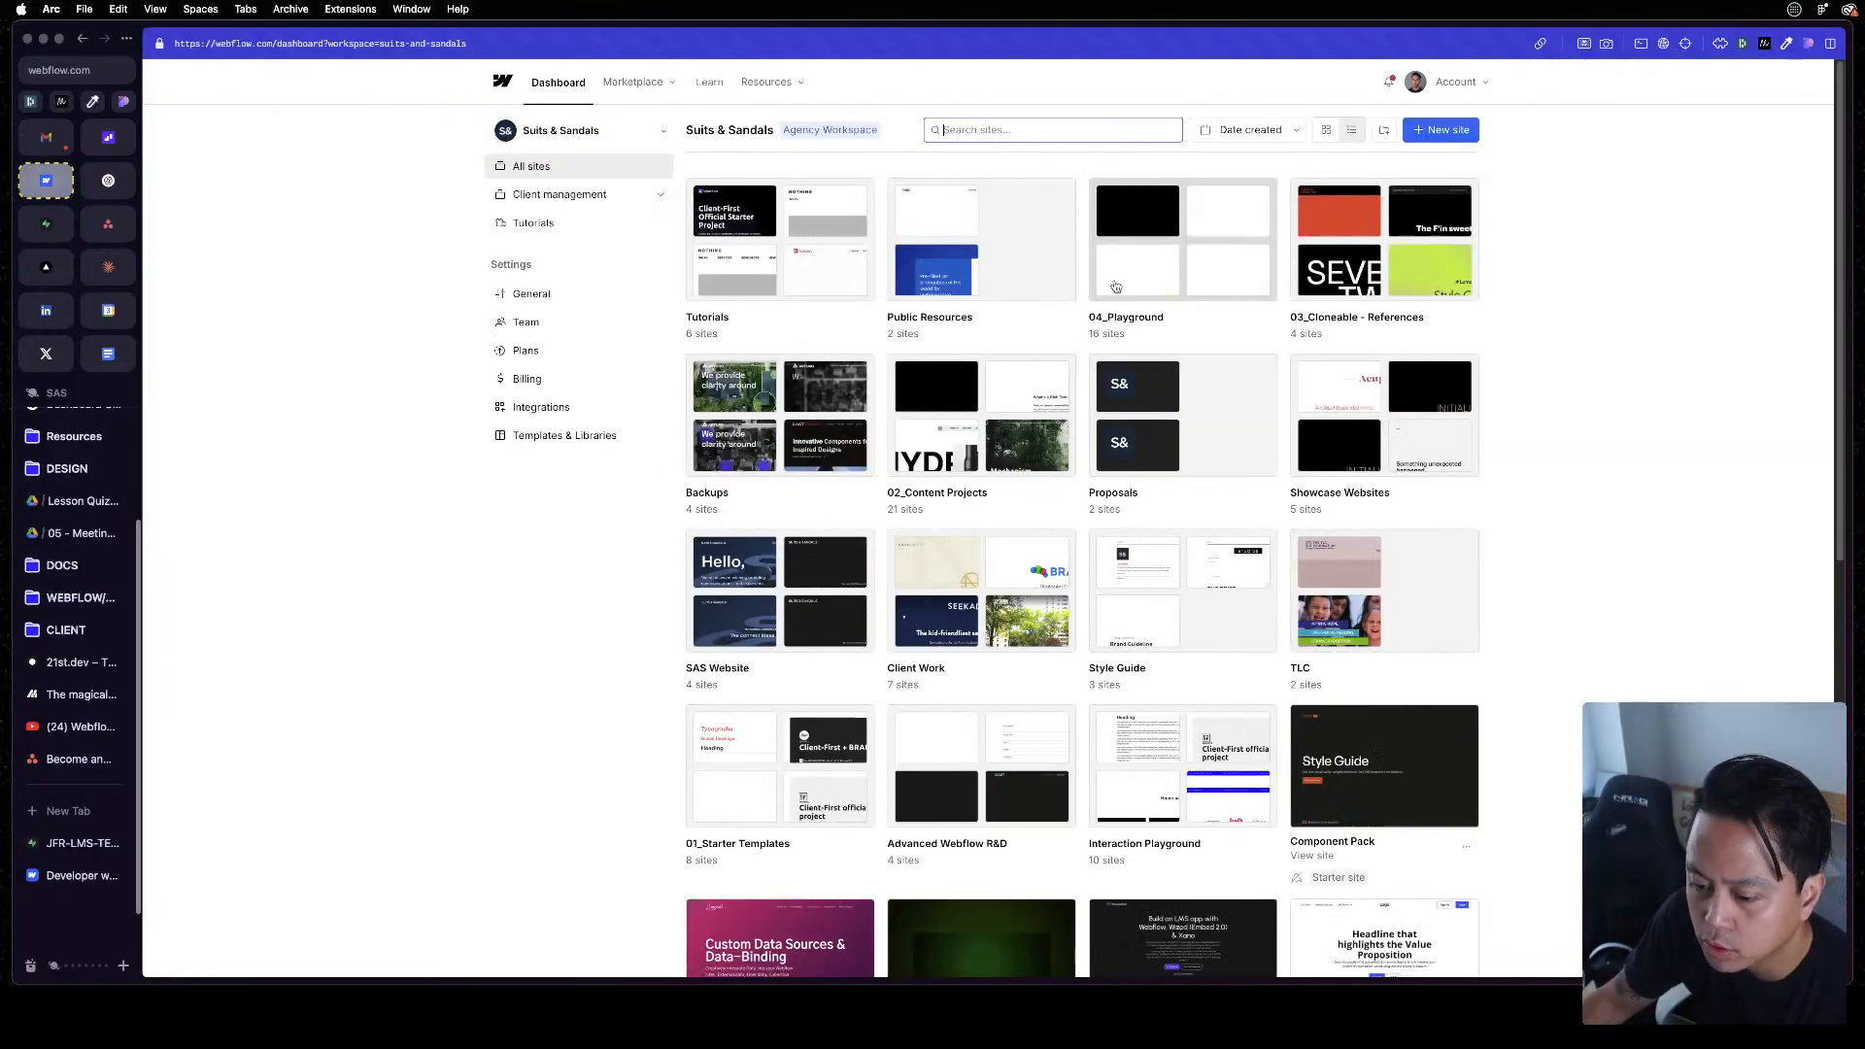
{"action": "scroll", "coordinate": [1625, 566], "scroll_direction": "down", "scroll_amount": 5}
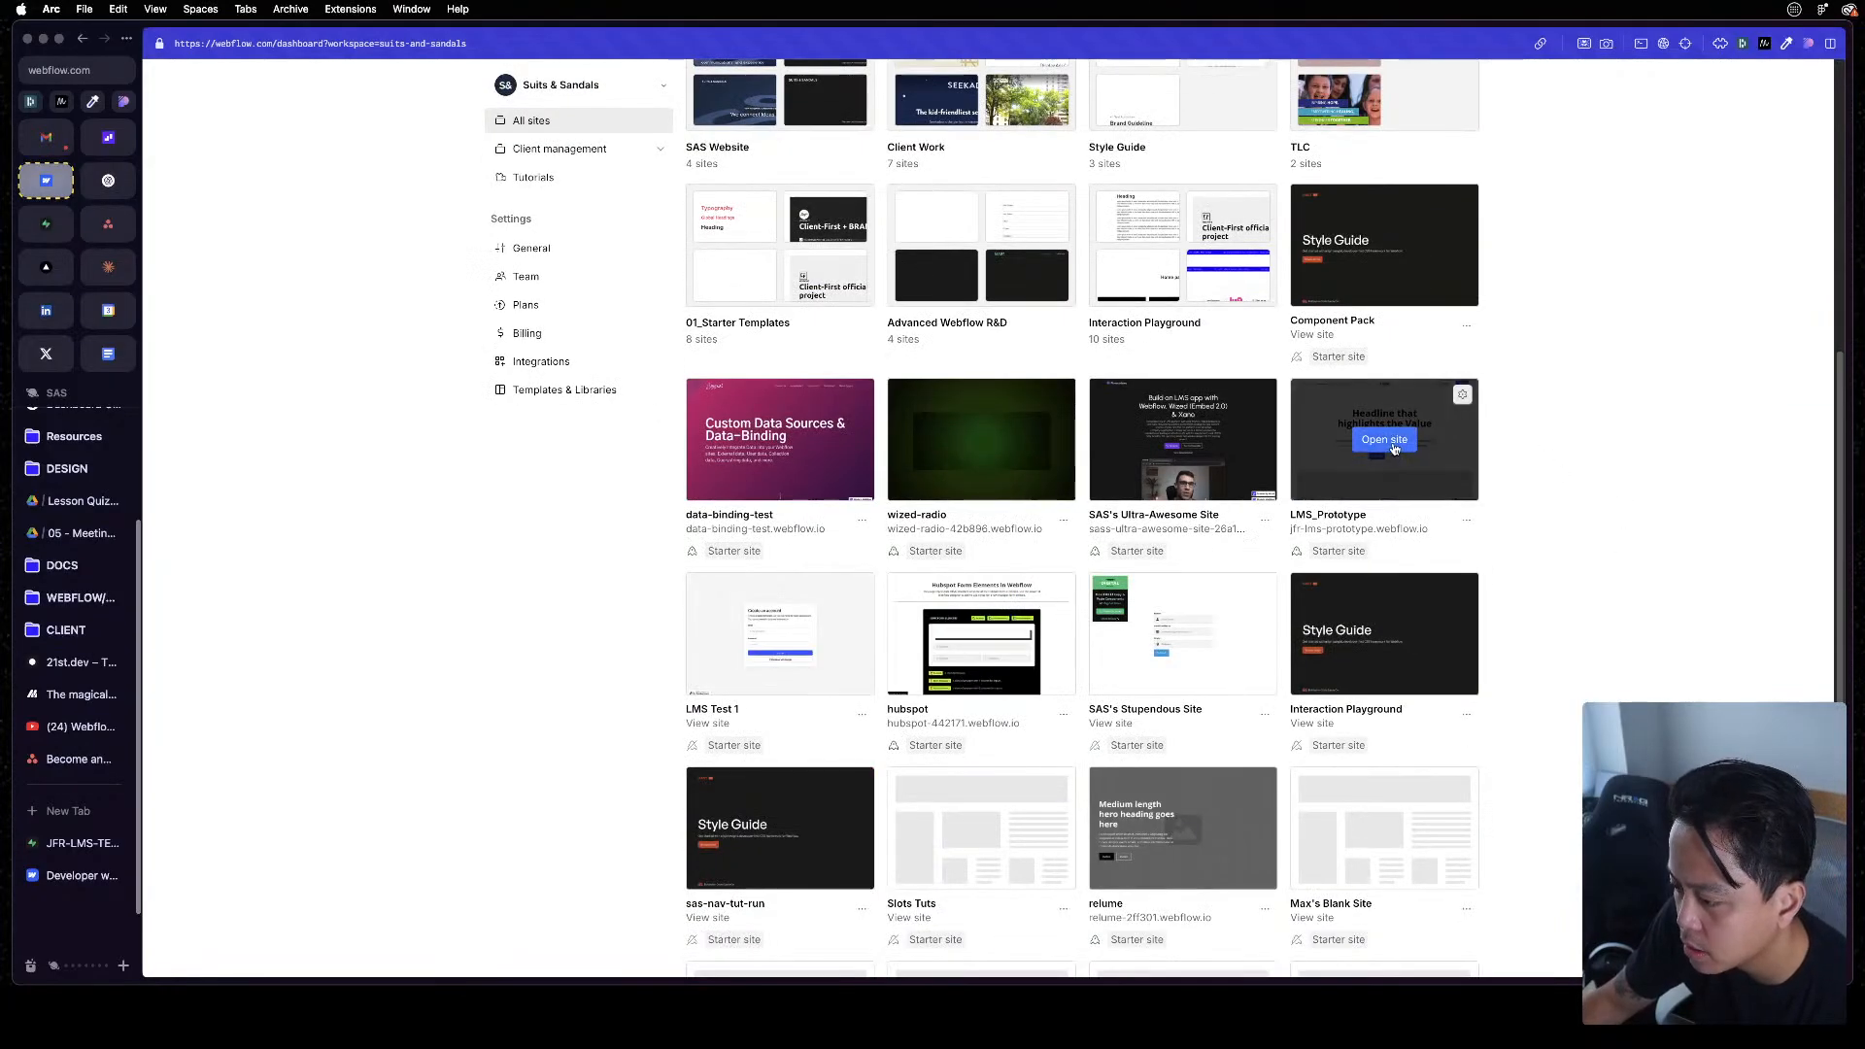
{"action": "left_click", "coordinate": [1388, 441]}
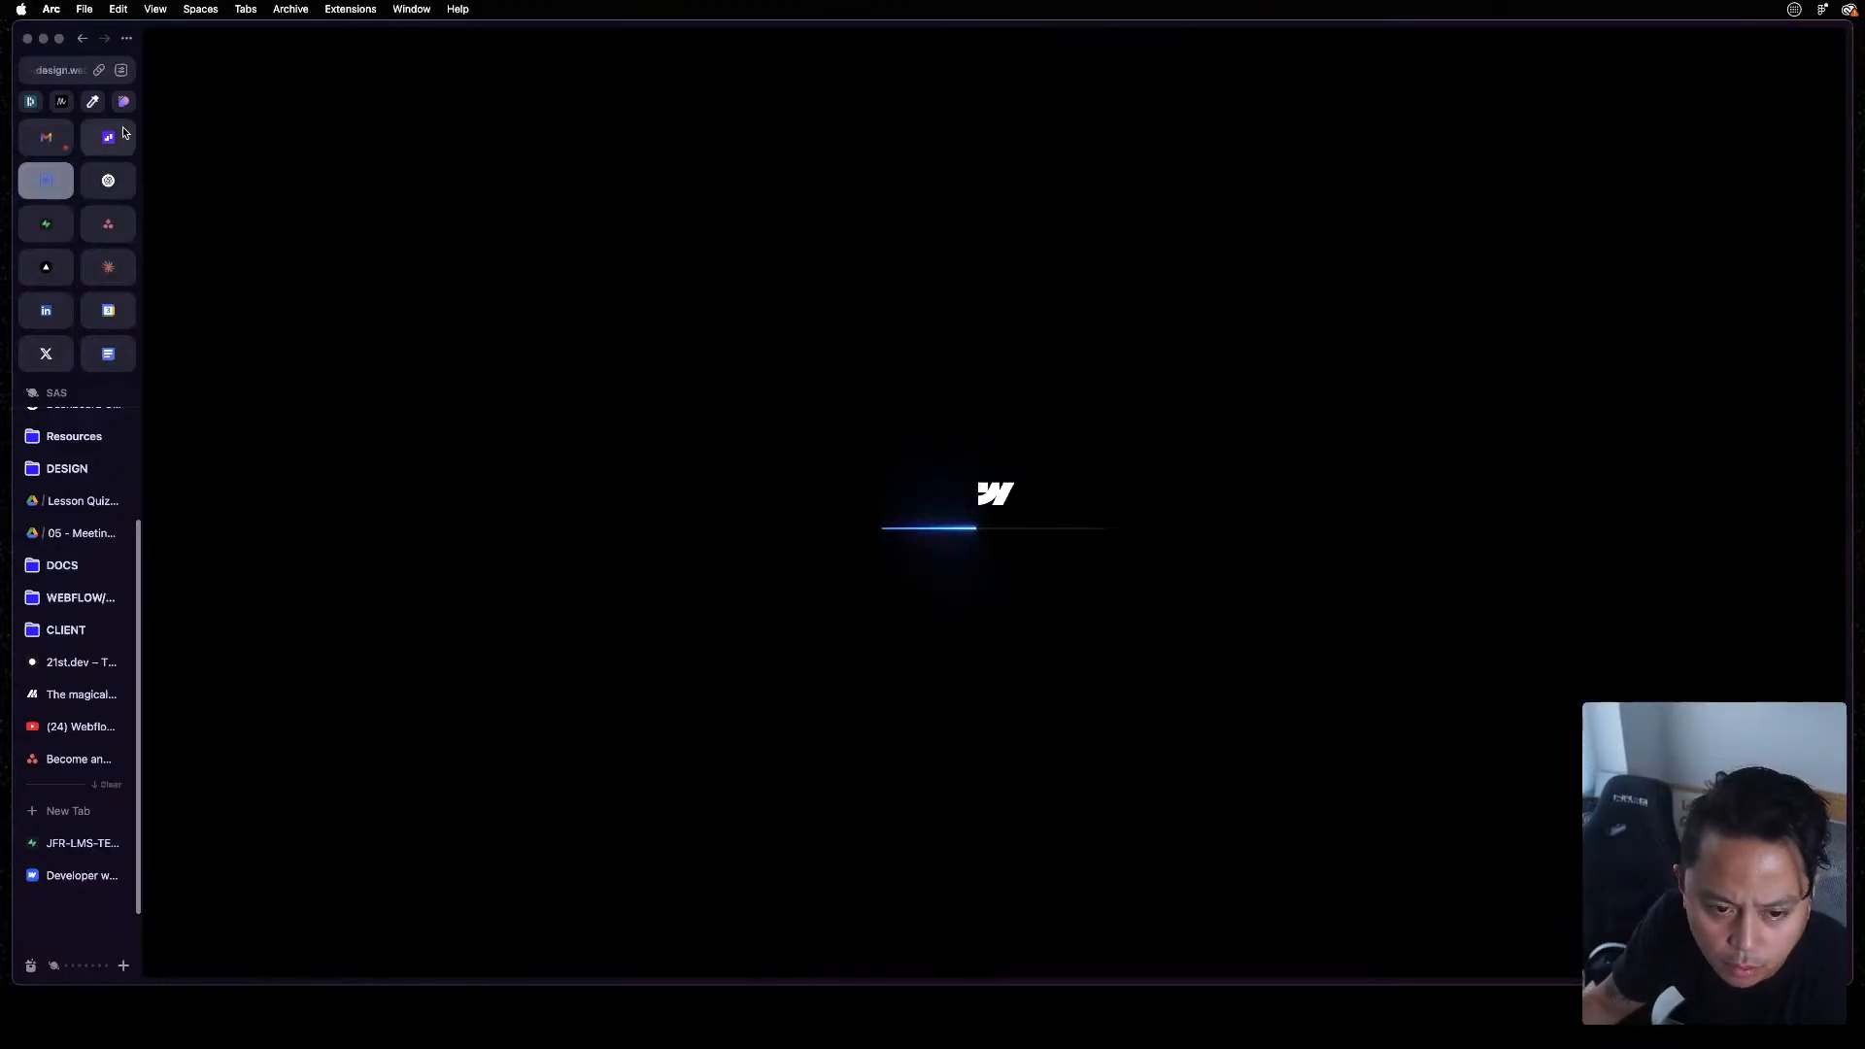
Return to the Wized configurator and open the Educatorone Edone educator's profile page from the dashboard table
{"action": "left_click", "coordinate": [113, 138]}
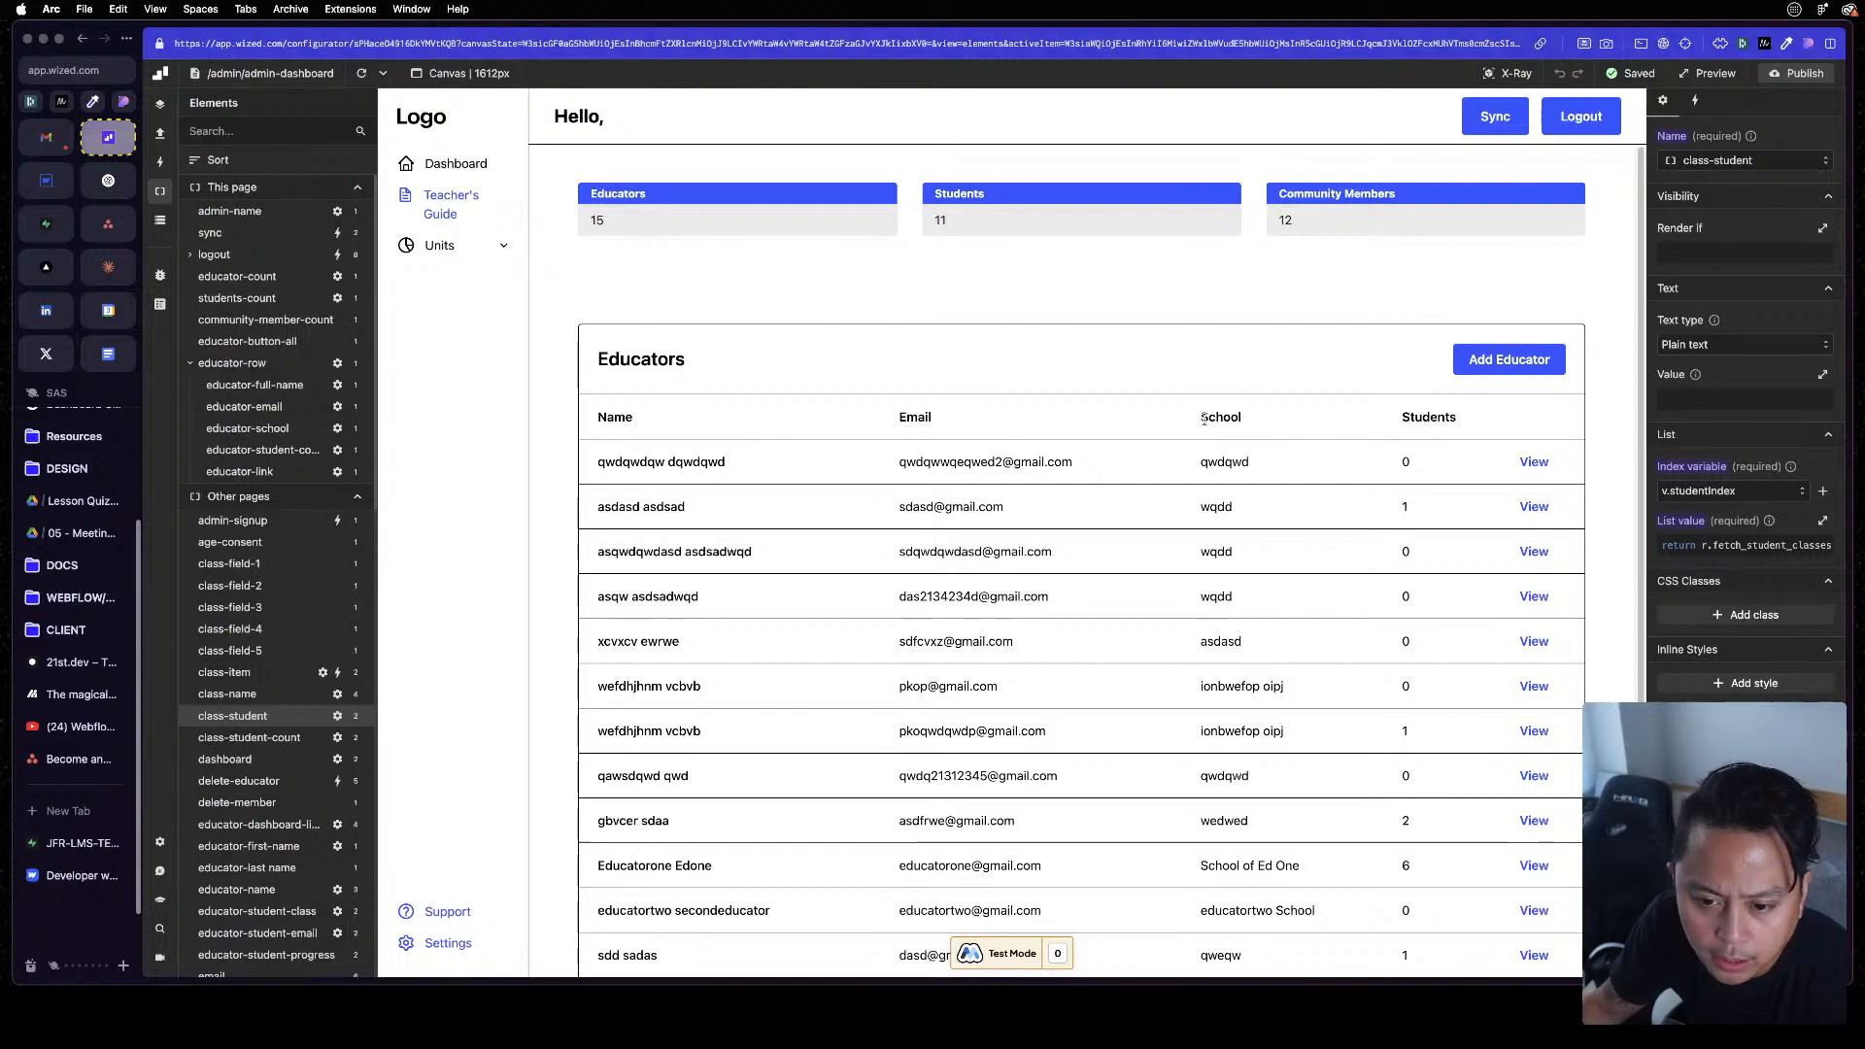
{"action": "left_click", "coordinate": [231, 74]}
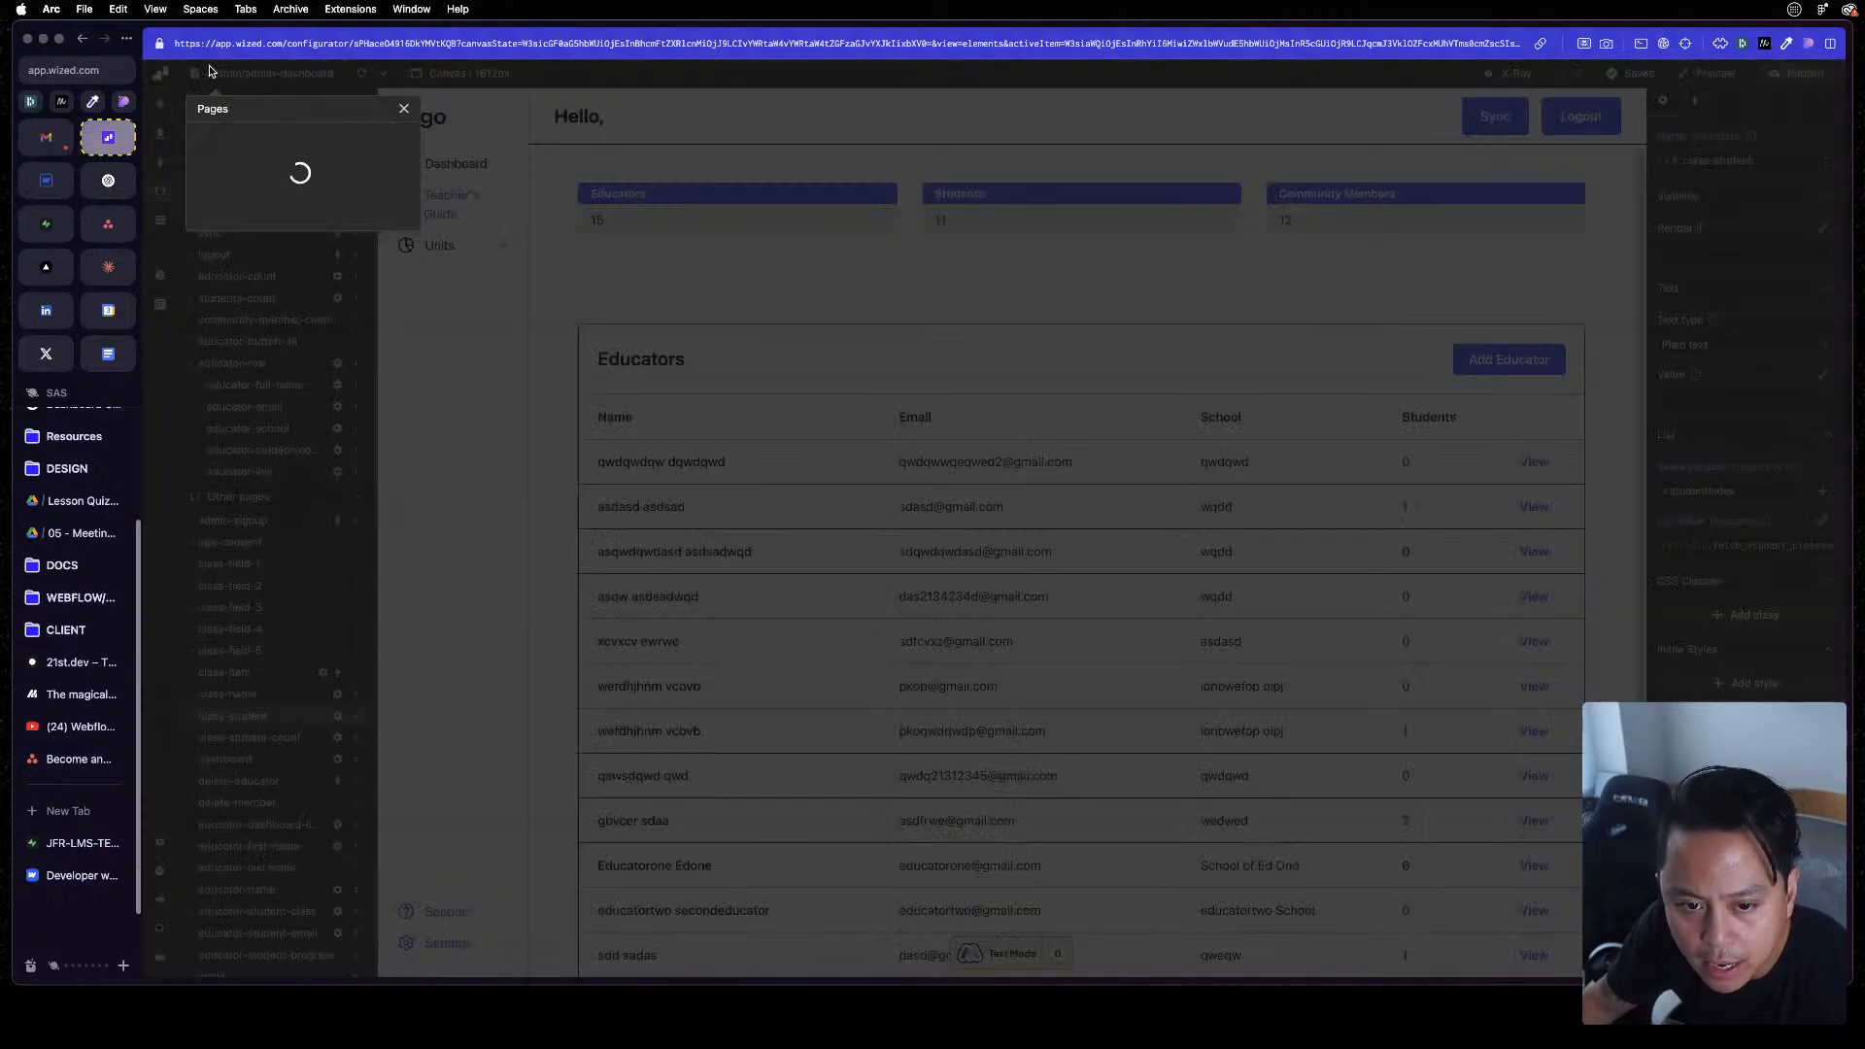
{"action": "left_click", "coordinate": [1307, 328]}
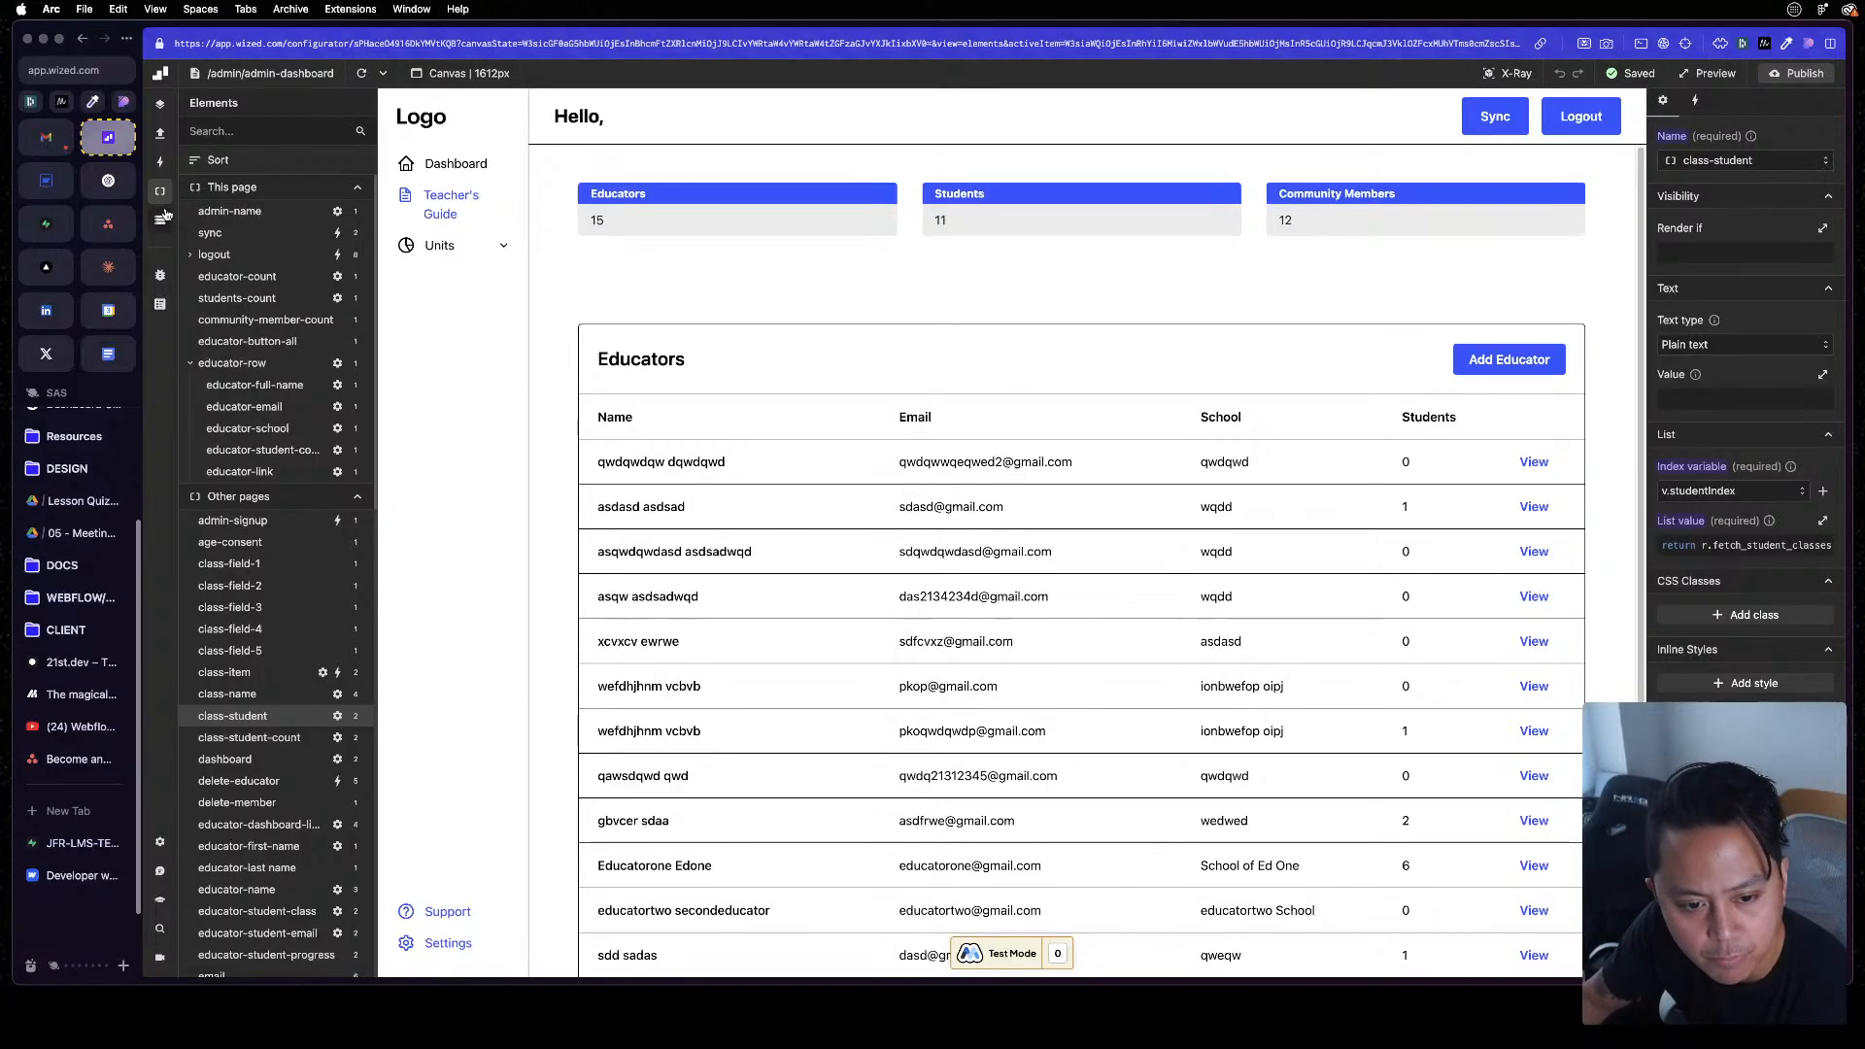
{"action": "left_click", "coordinate": [53, 146]}
{"action": "left_click", "coordinate": [115, 141]}
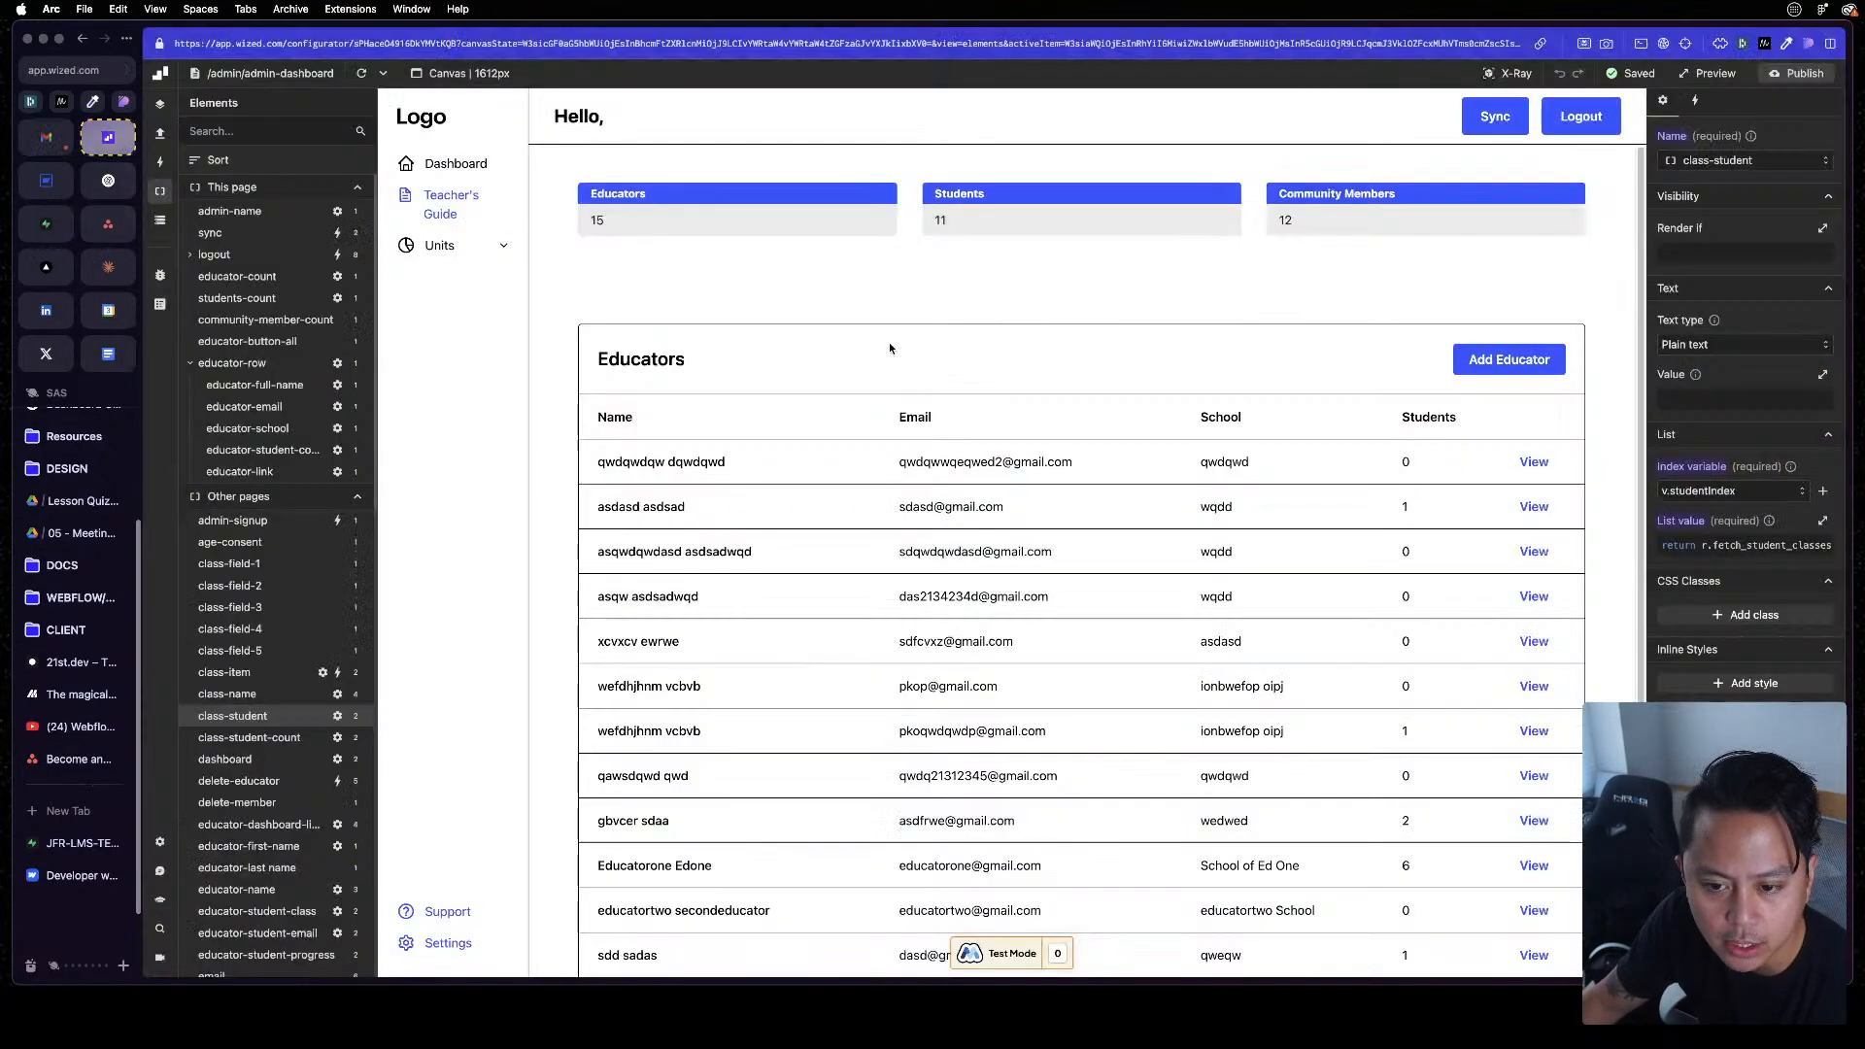
{"action": "left_click", "coordinate": [52, 185]}
{"action": "left_click", "coordinate": [108, 136]}
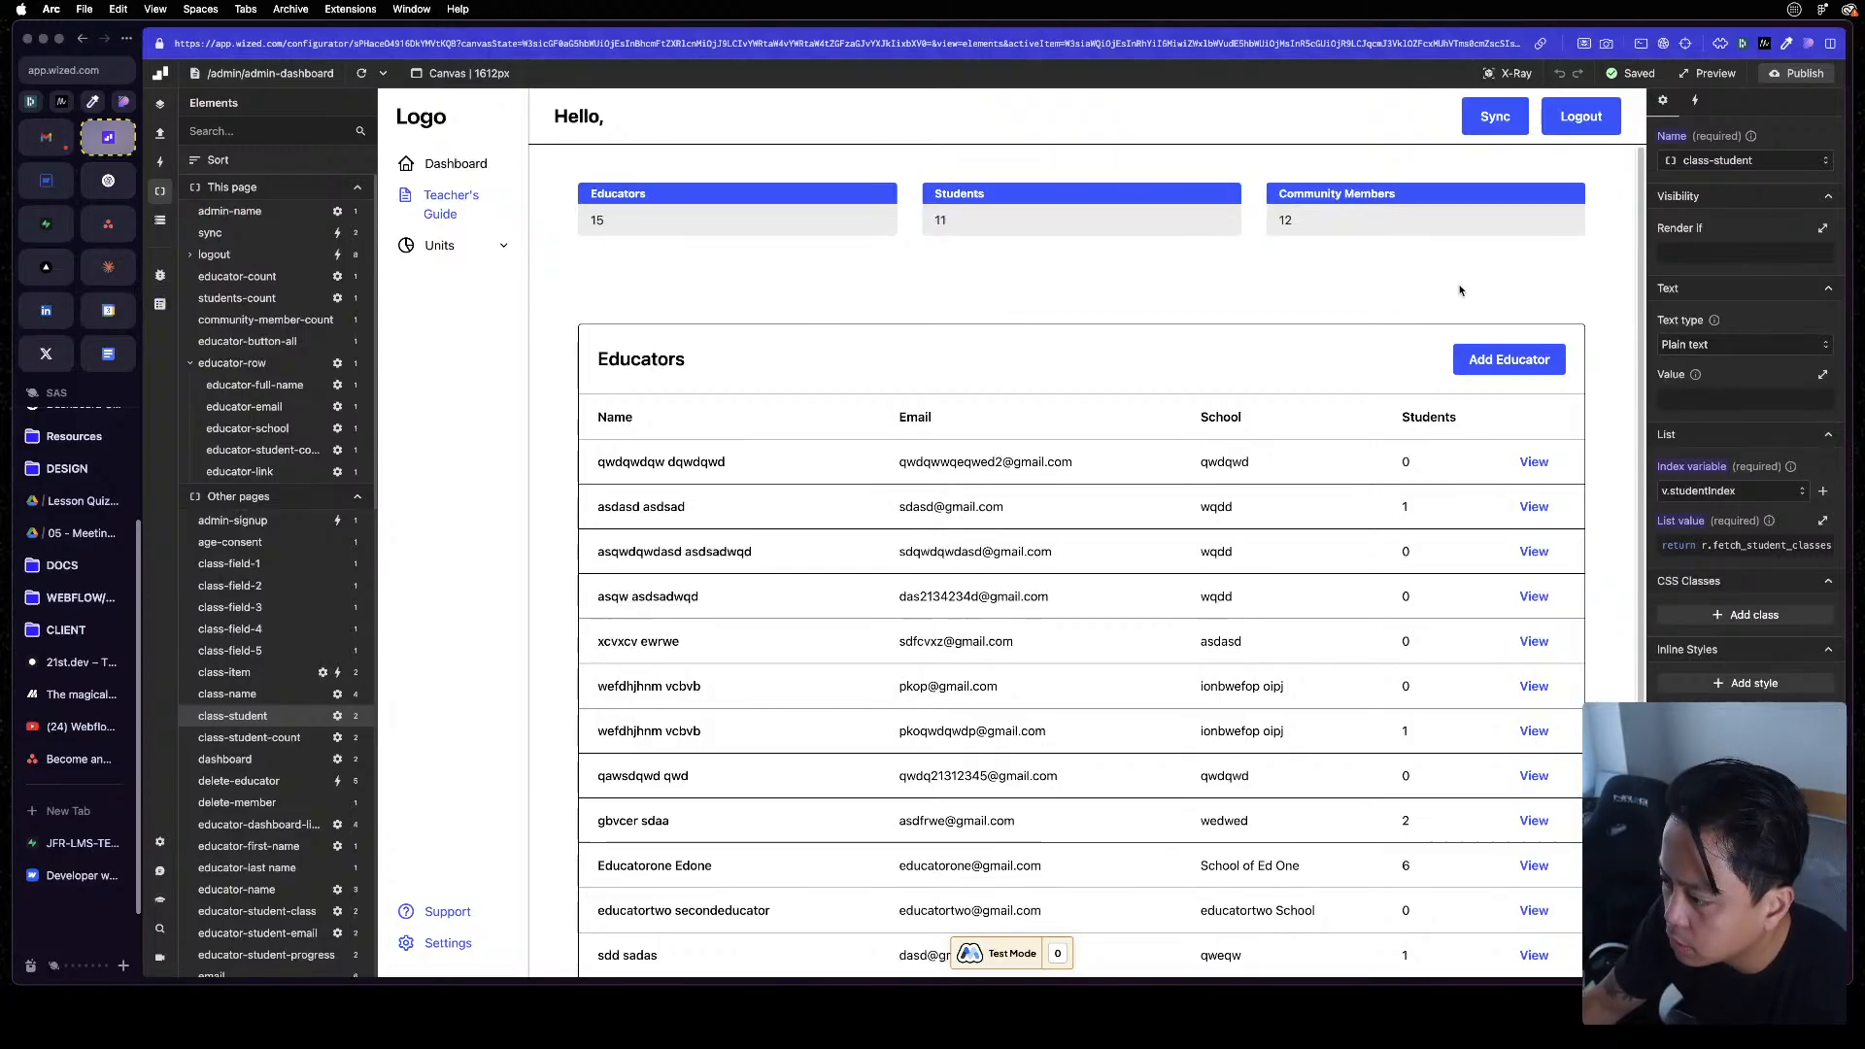
{"action": "scroll", "coordinate": [993, 668], "scroll_direction": "down", "scroll_amount": 3}
{"action": "scroll", "coordinate": [994, 668], "scroll_direction": "up", "scroll_amount": 3}
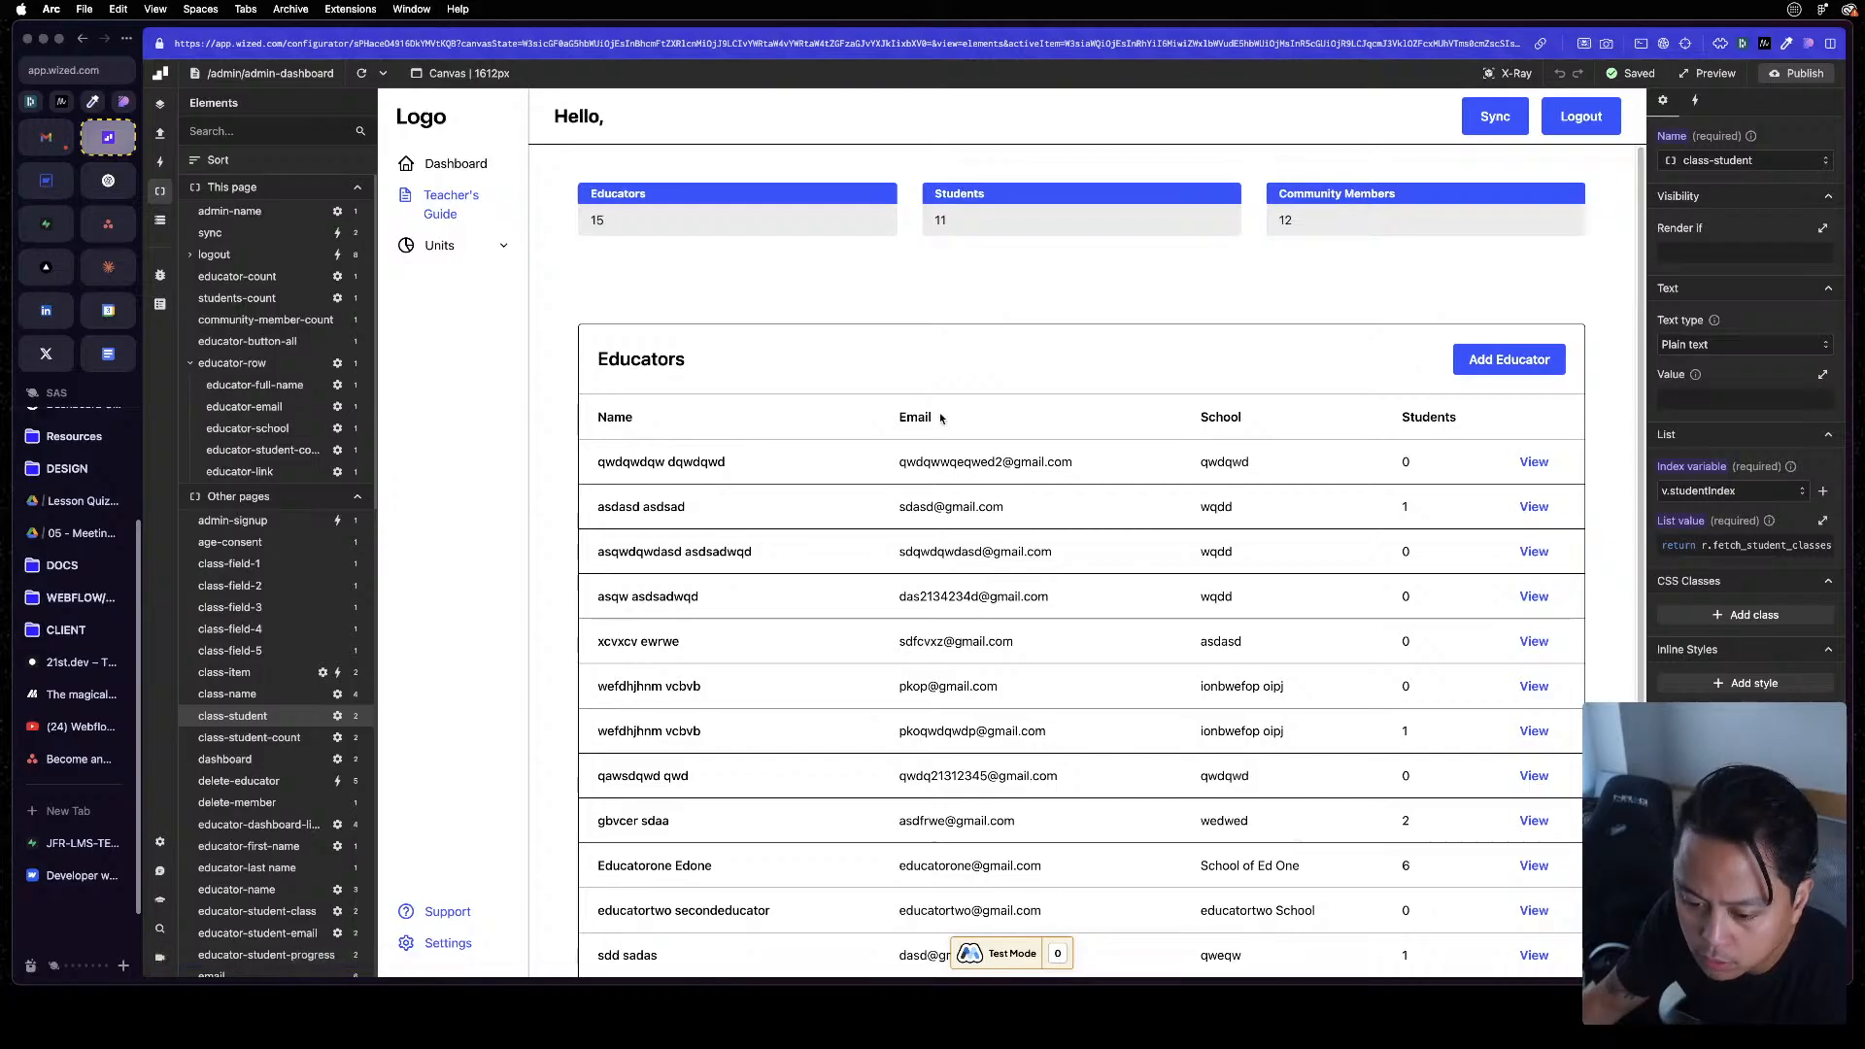
{"action": "scroll", "coordinate": [1109, 576], "scroll_direction": "down", "scroll_amount": 3}
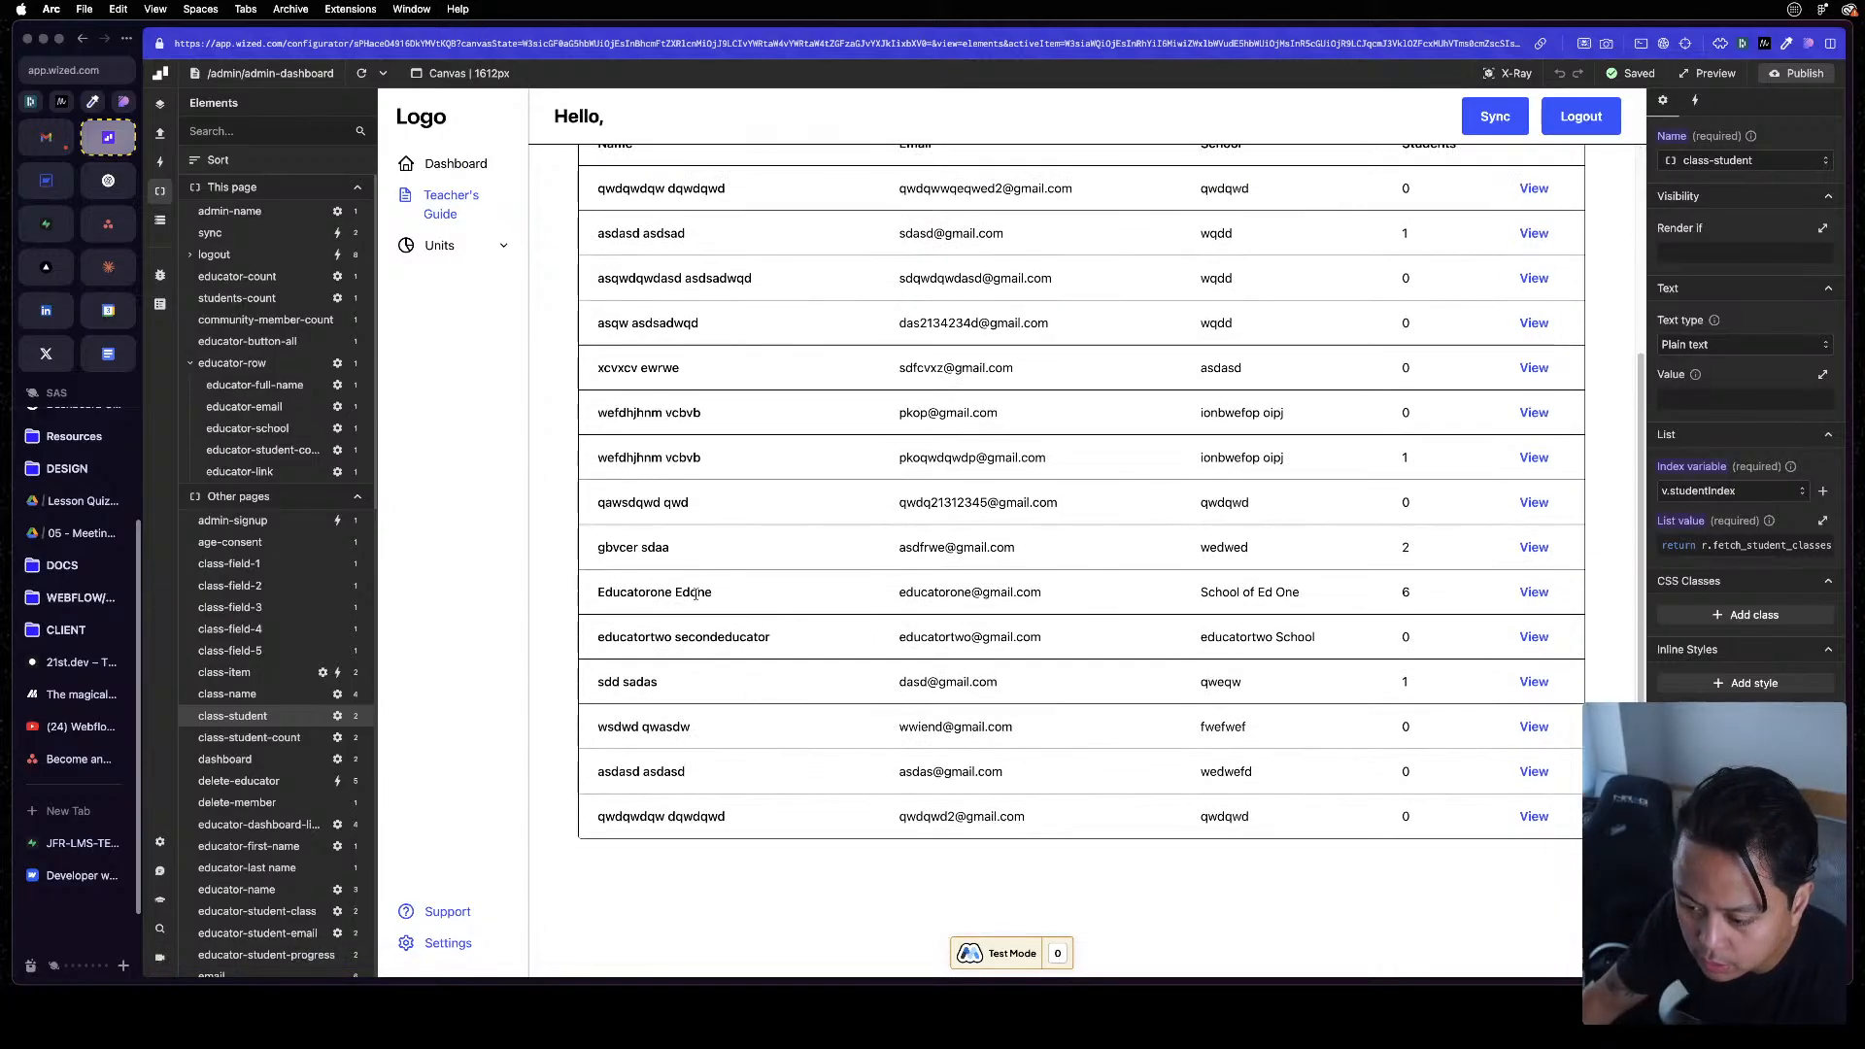
{"action": "left_click", "coordinate": [1529, 590]}
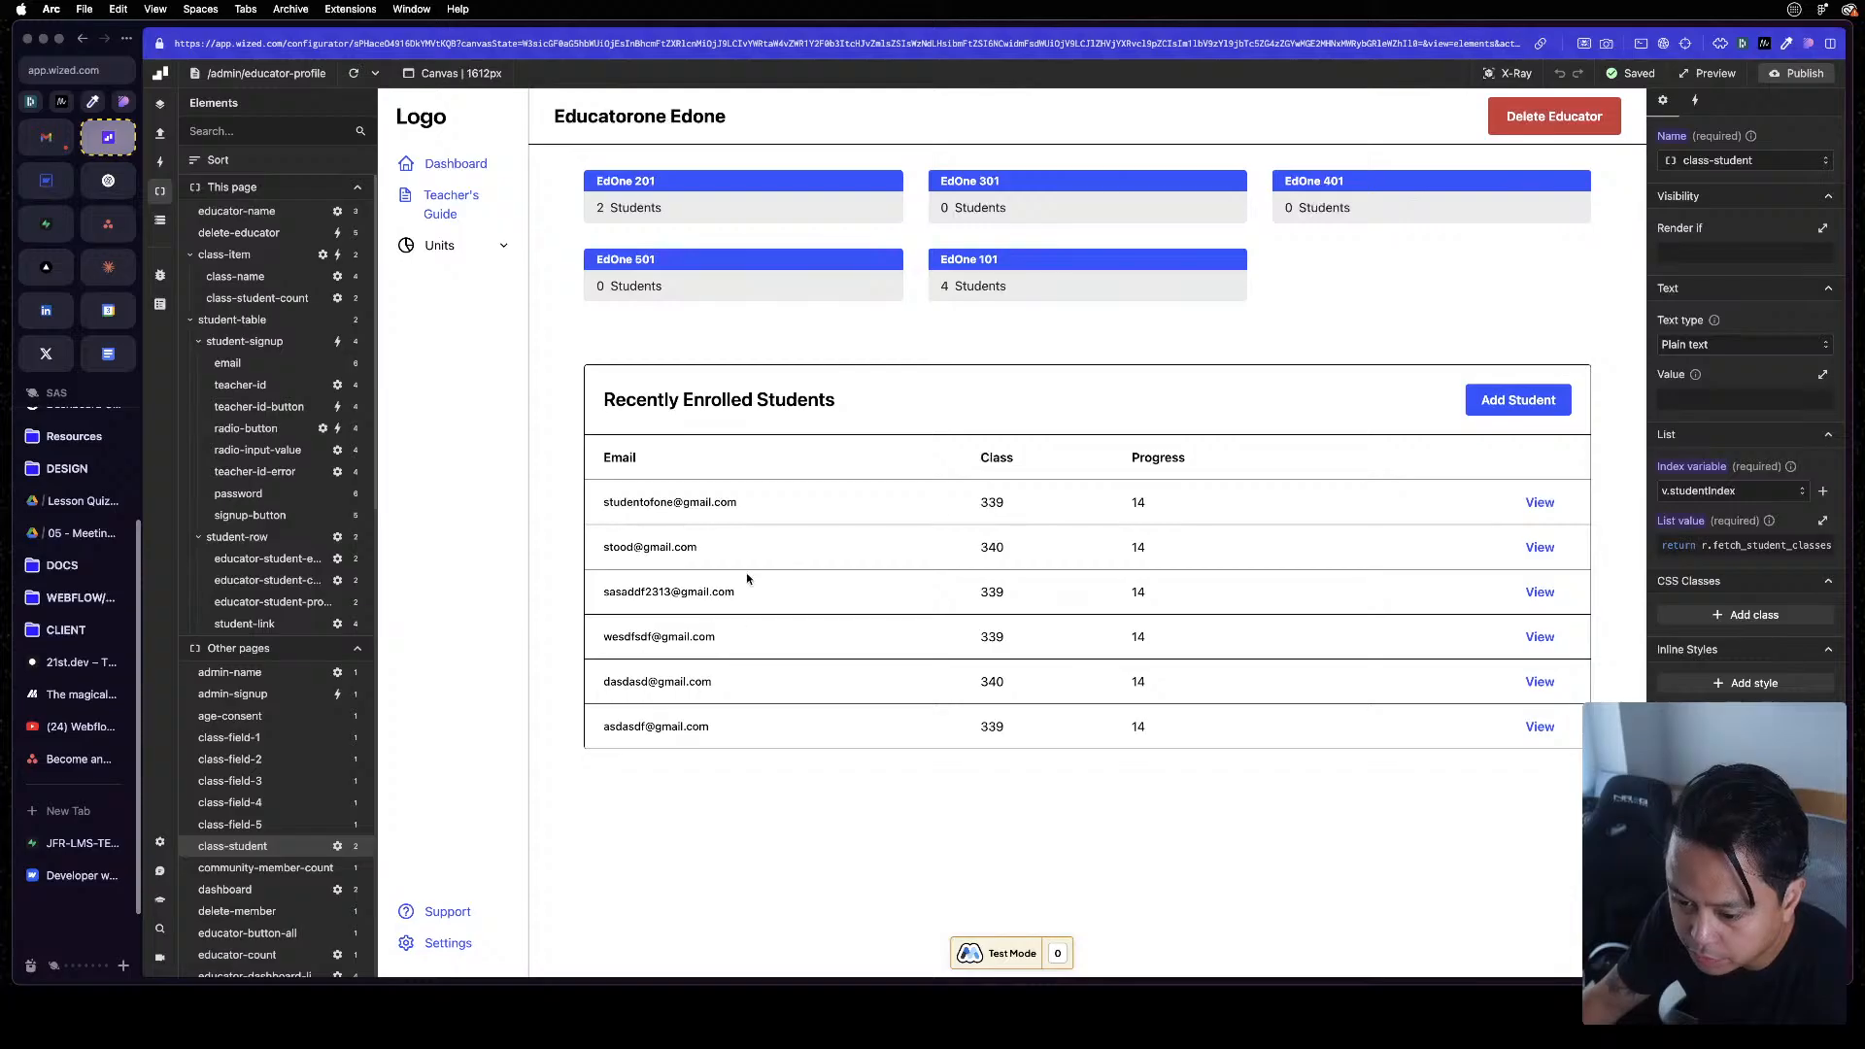
Compare the enrolled students' class values with the rows of the Supabase student_classes table
{"action": "left_click_drag", "start_coordinate": [998, 502], "coordinate": [1010, 730]}
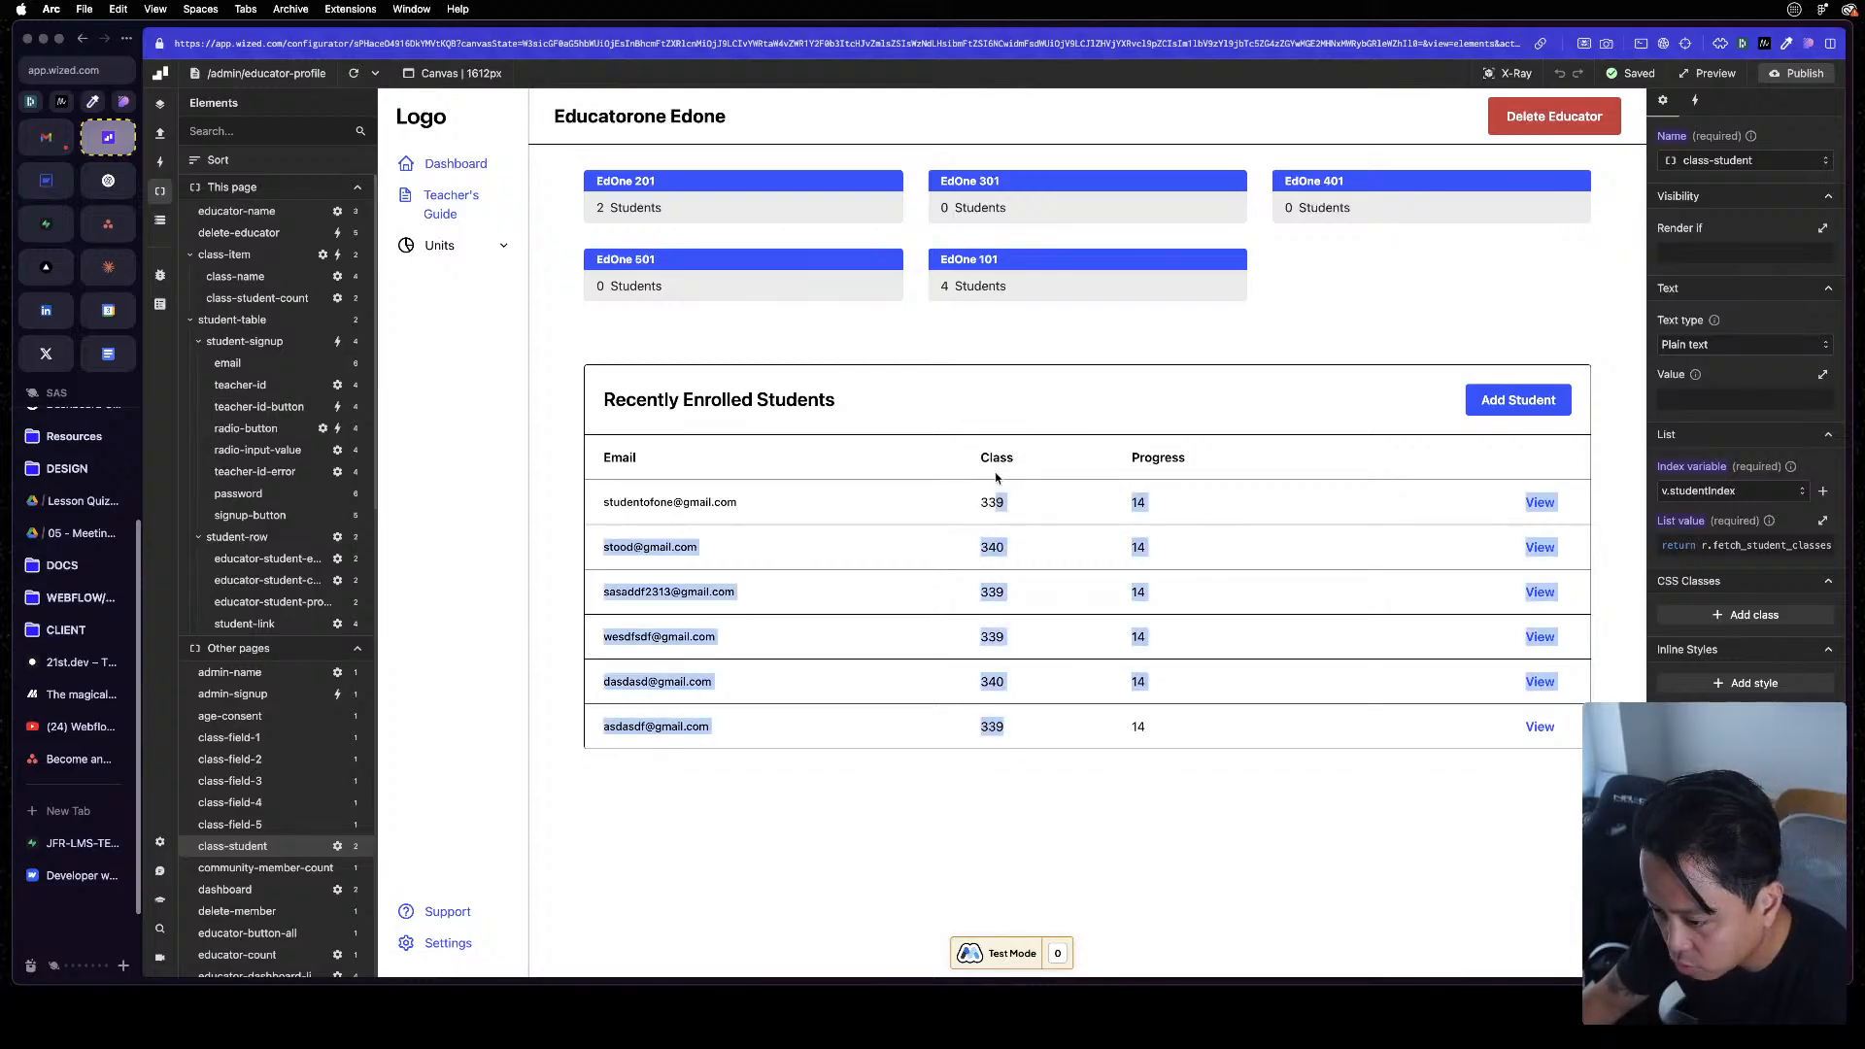
{"action": "left_click", "coordinate": [1019, 679]}
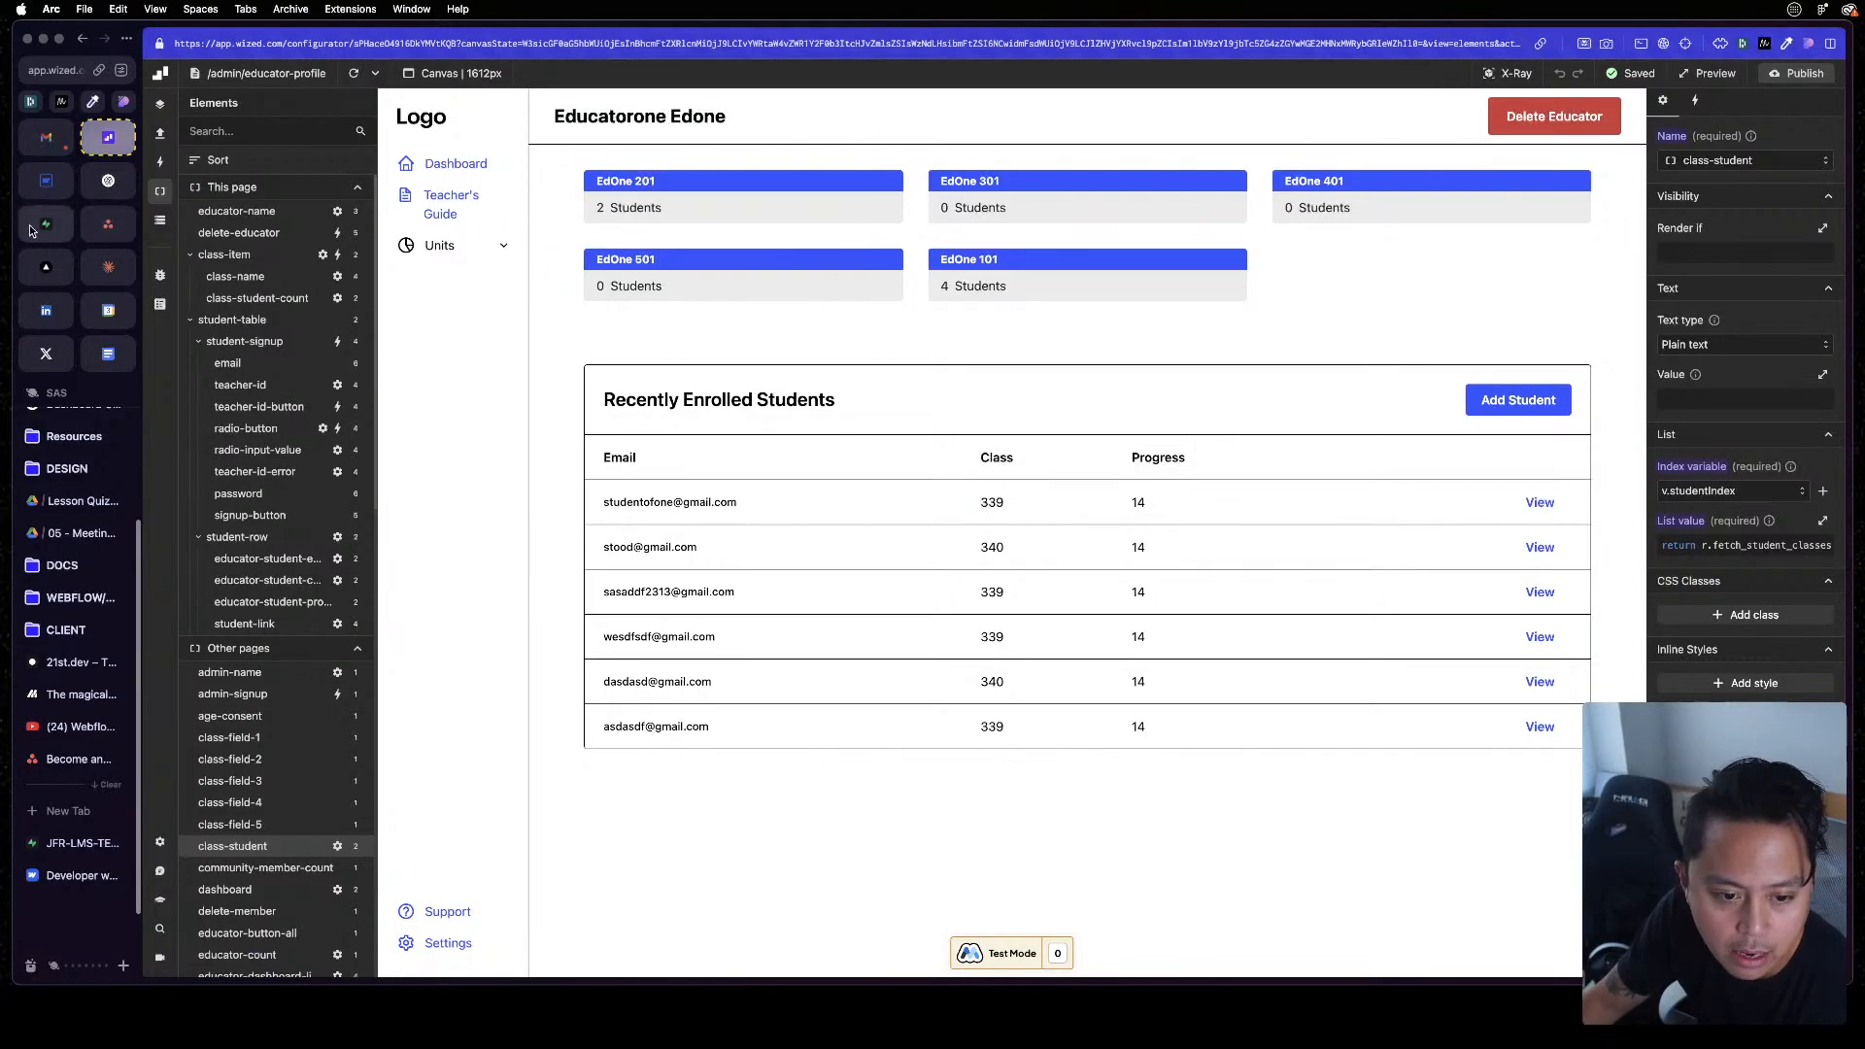
{"action": "left_click", "coordinate": [32, 227]}
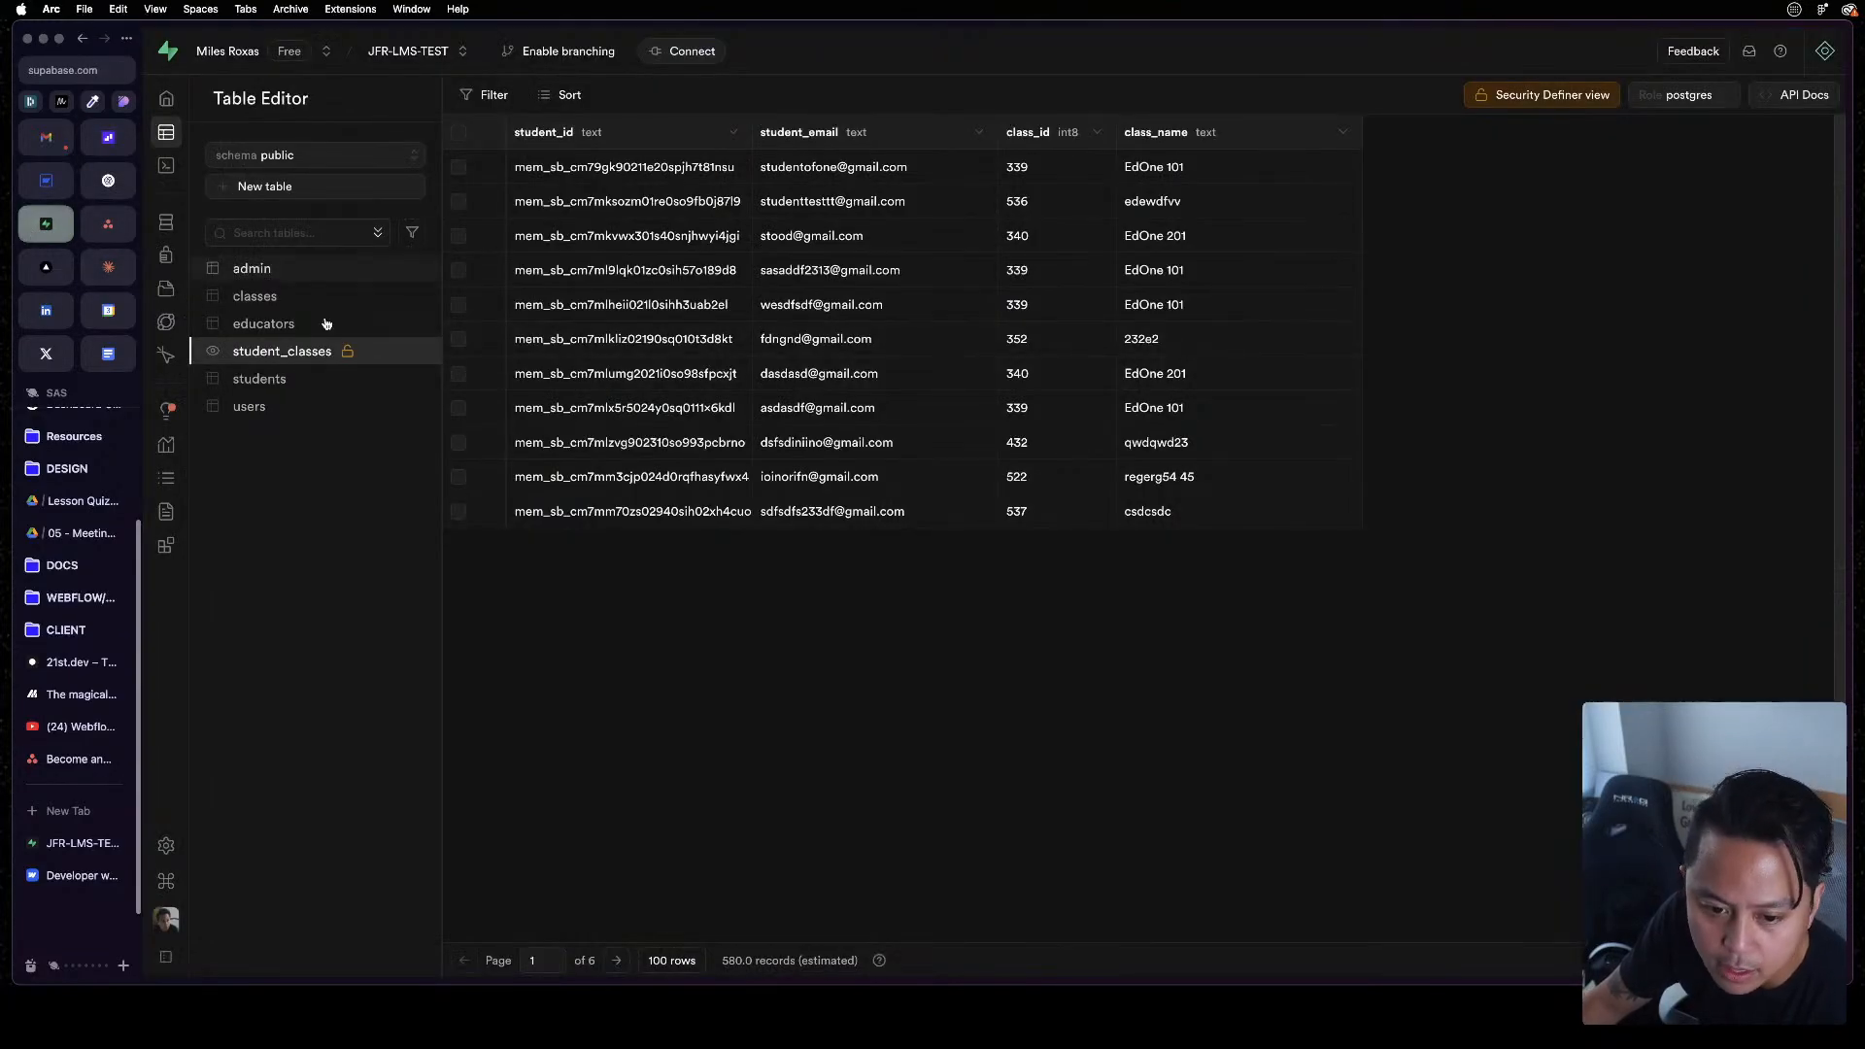
{"action": "left_click", "coordinate": [291, 328]}
{"action": "left_click", "coordinate": [296, 349]}
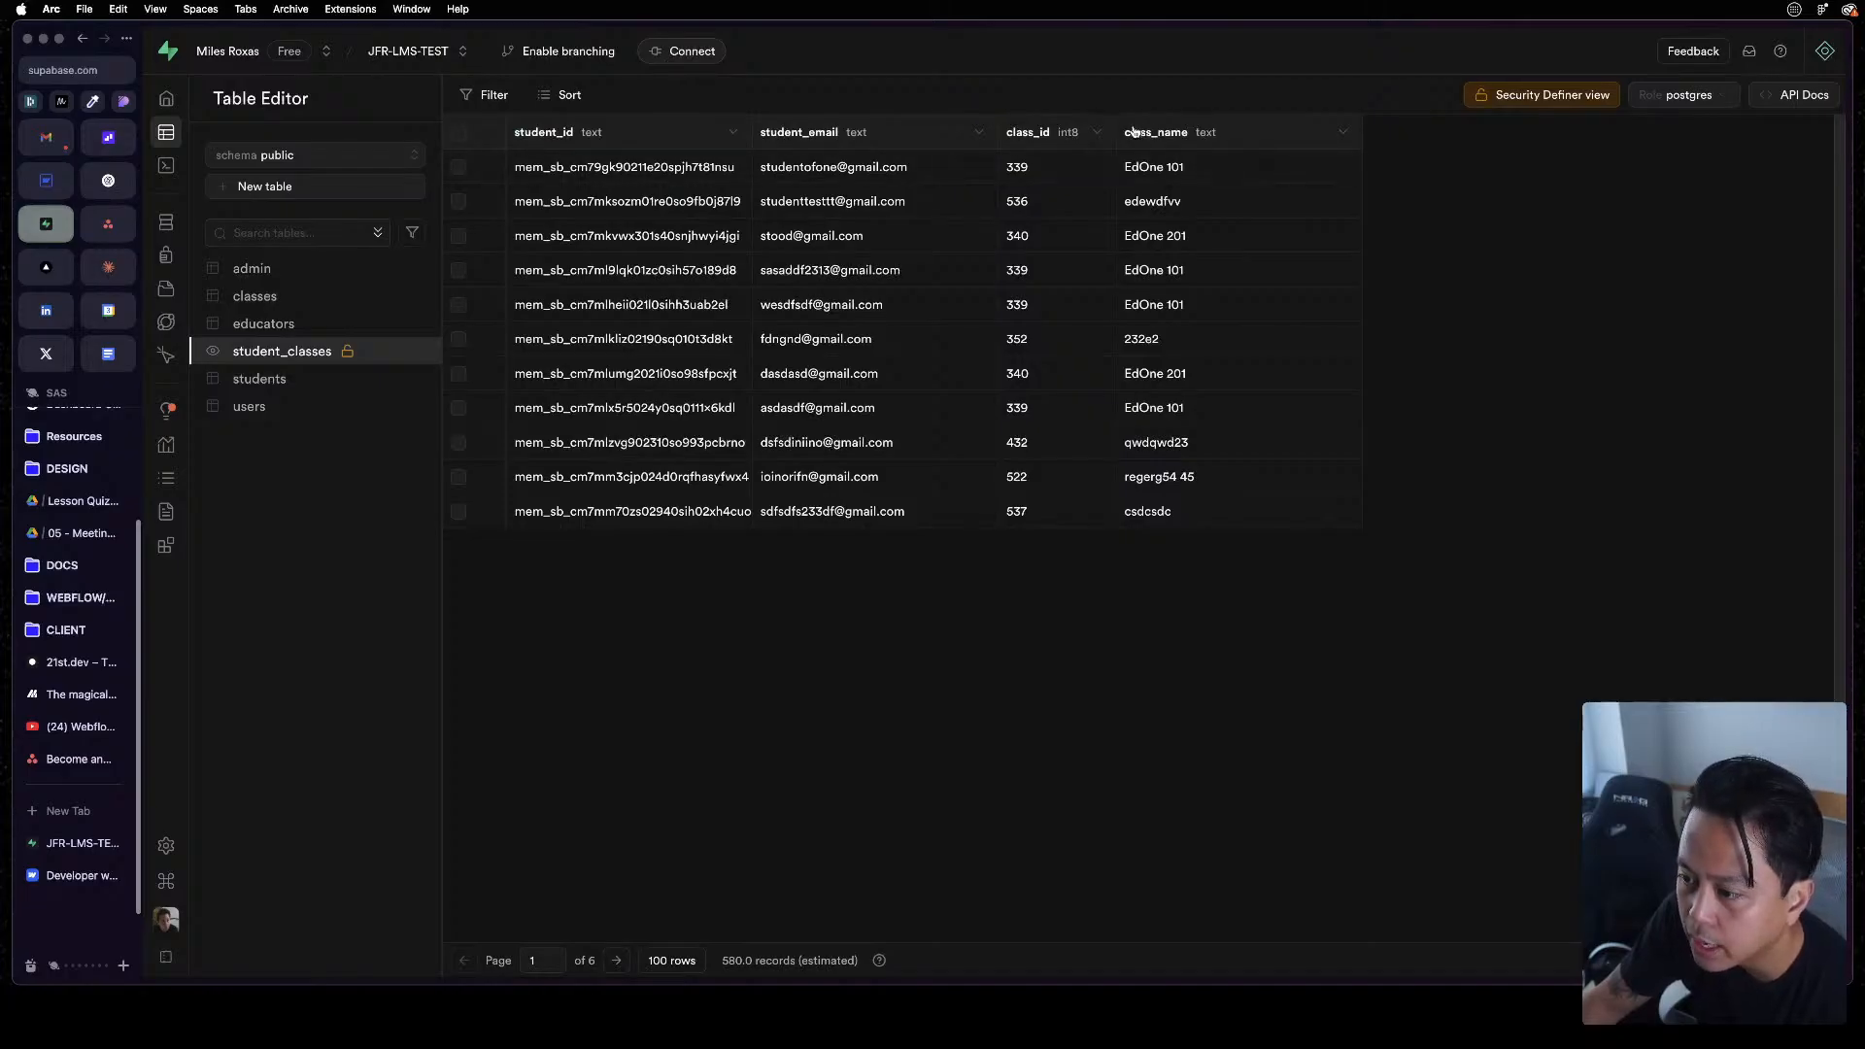
{"action": "left_click", "coordinate": [107, 137]}
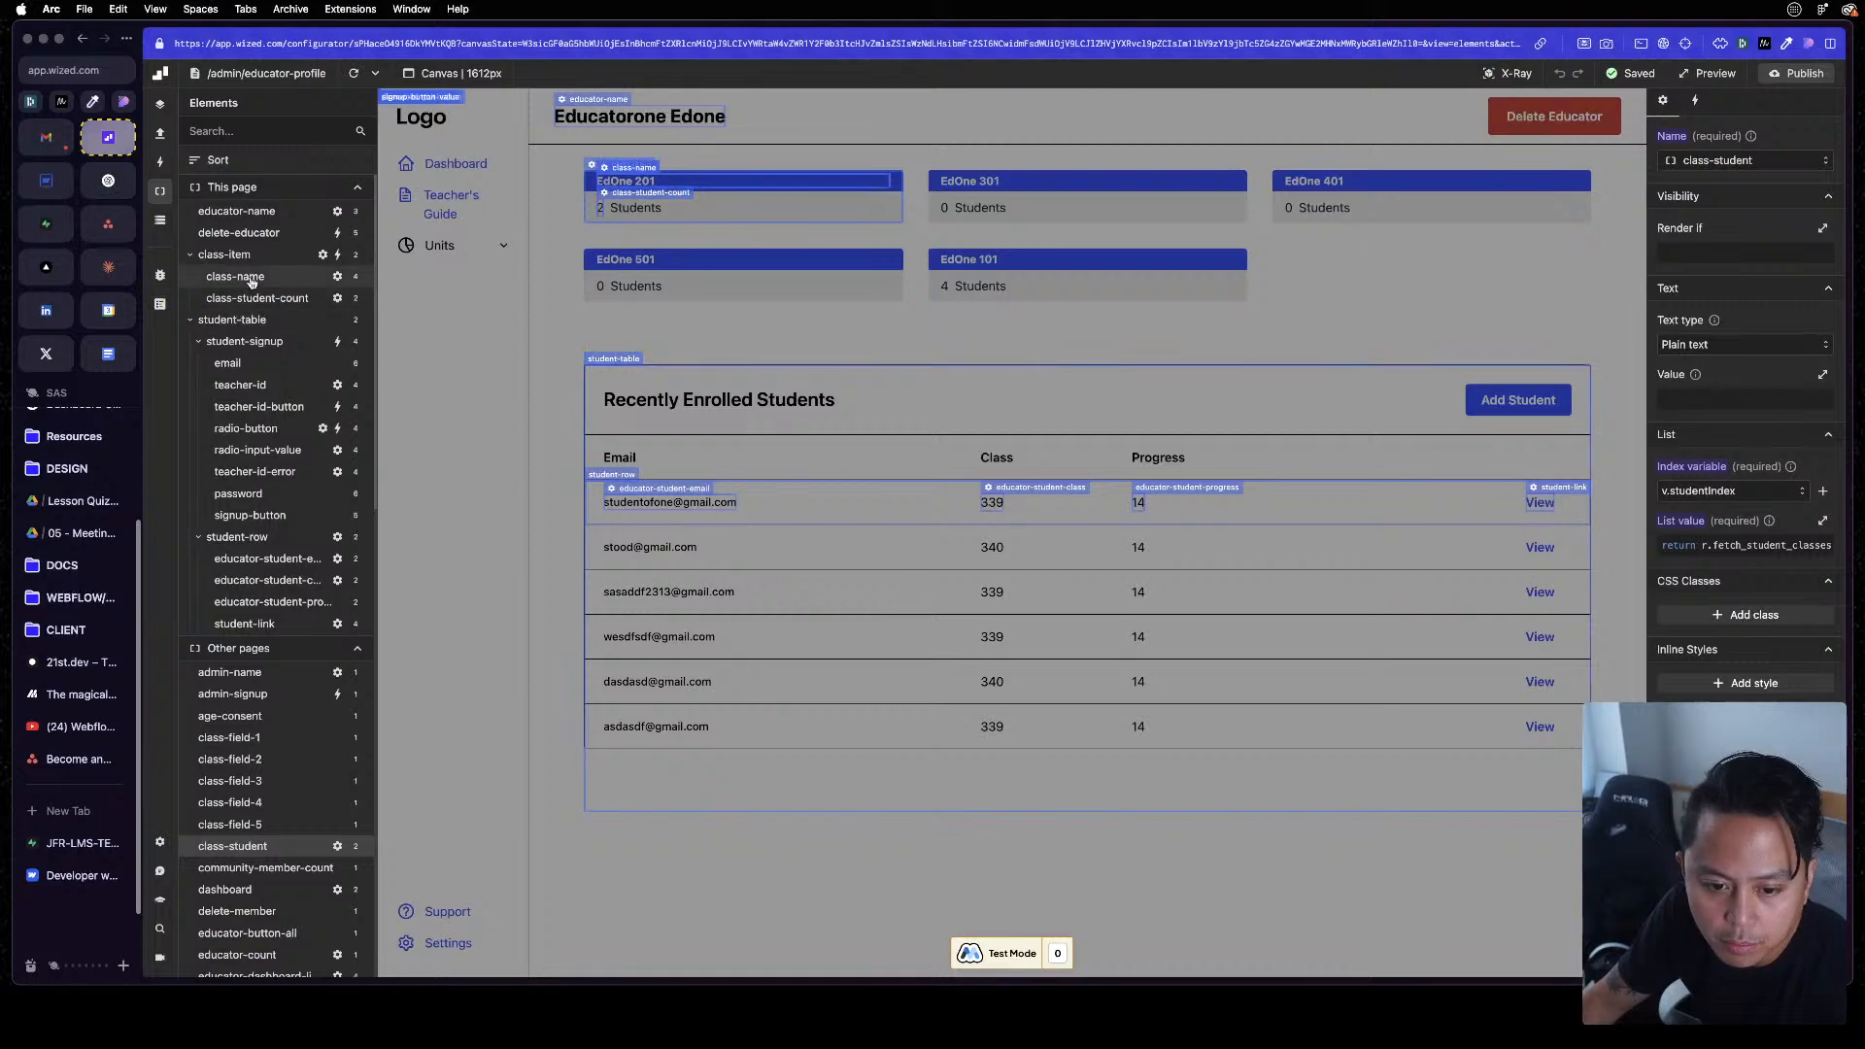
Select the class-name element and inspect its value function in the Function Editor
{"action": "left_click", "coordinate": [234, 277]}
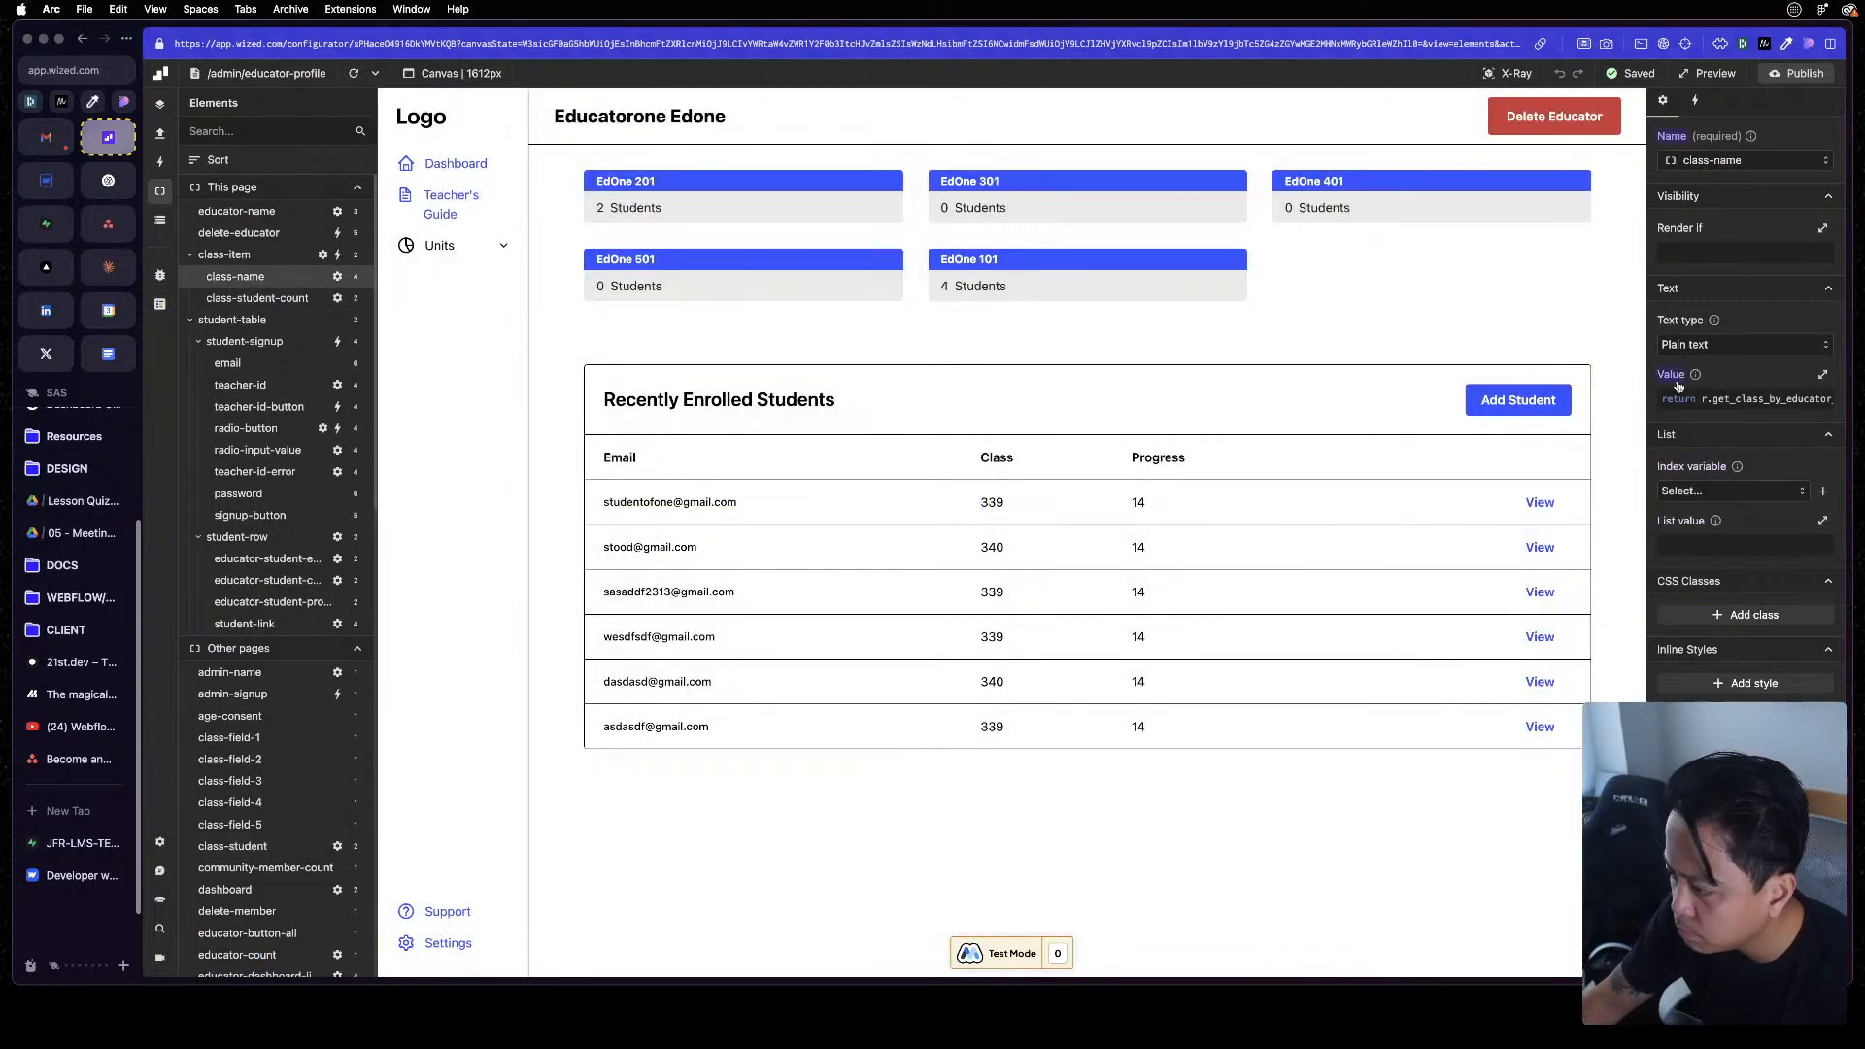
{"action": "left_click", "coordinate": [1743, 399]}
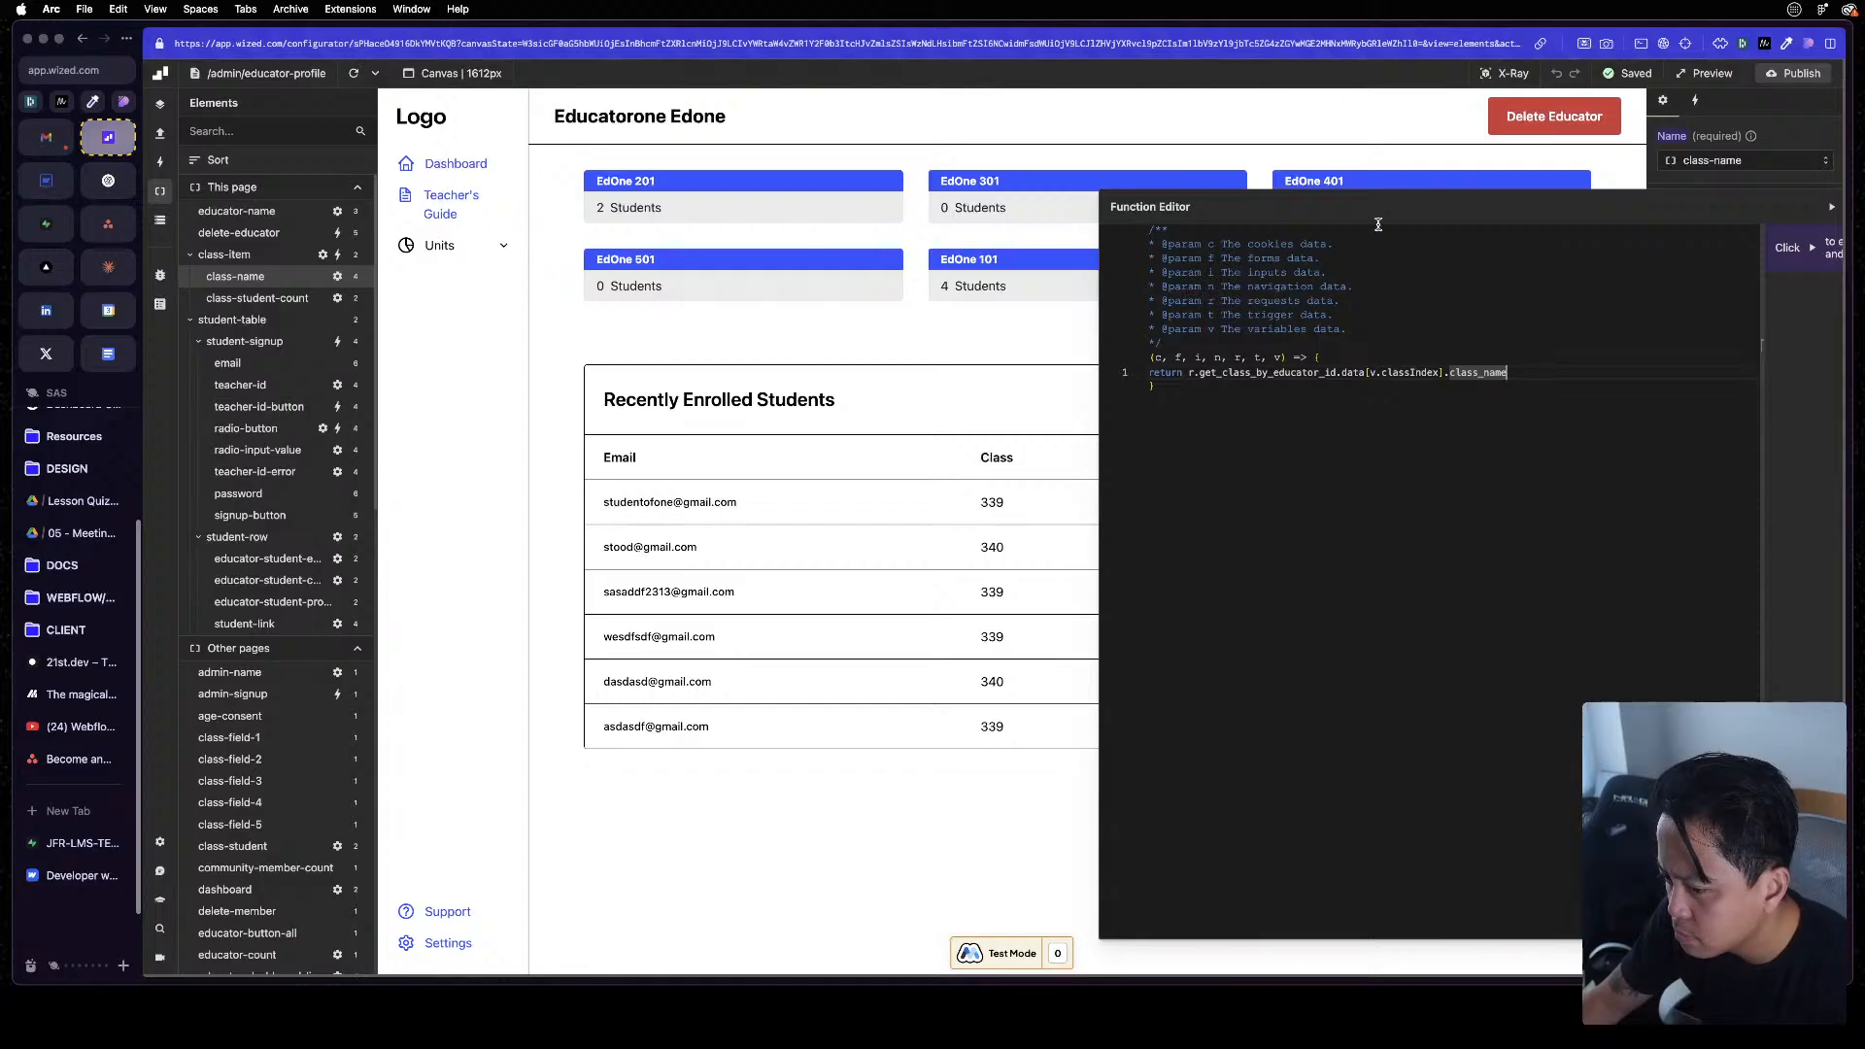
{"action": "left_click", "coordinate": [1499, 221]}
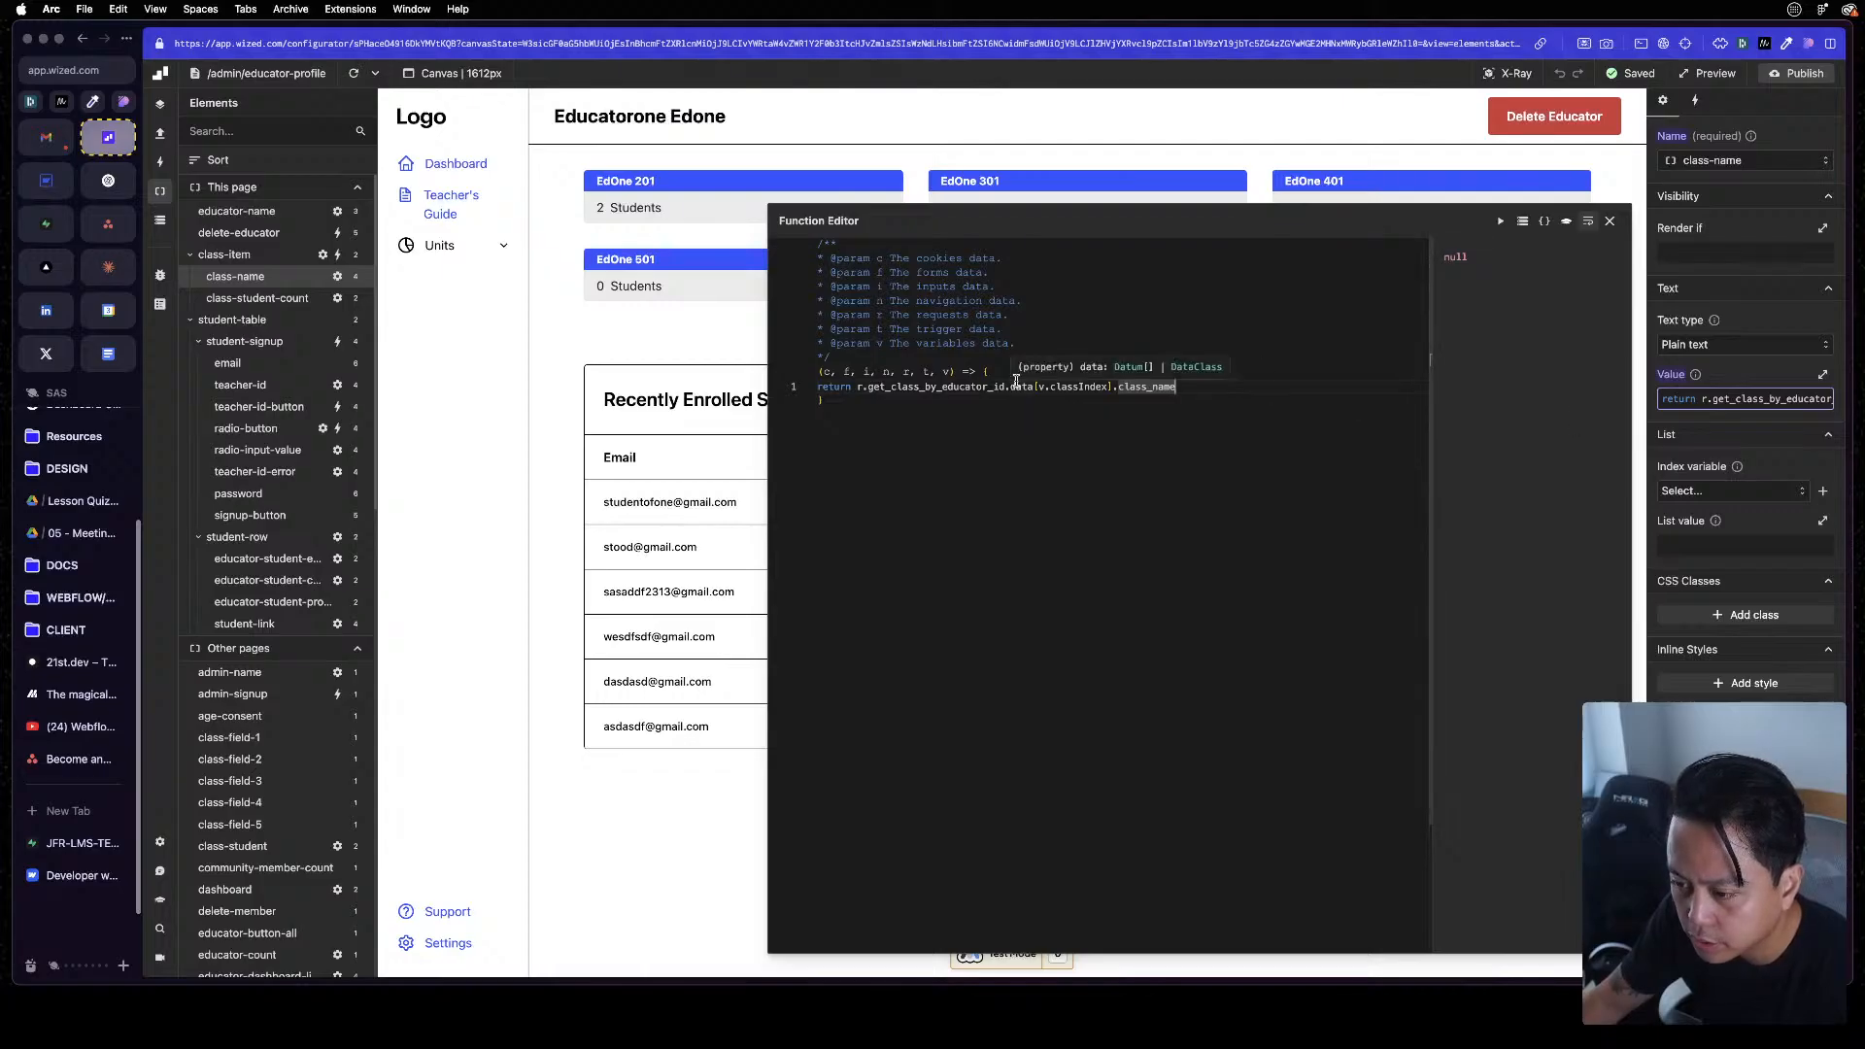
{"action": "left_click", "coordinate": [1609, 221]}
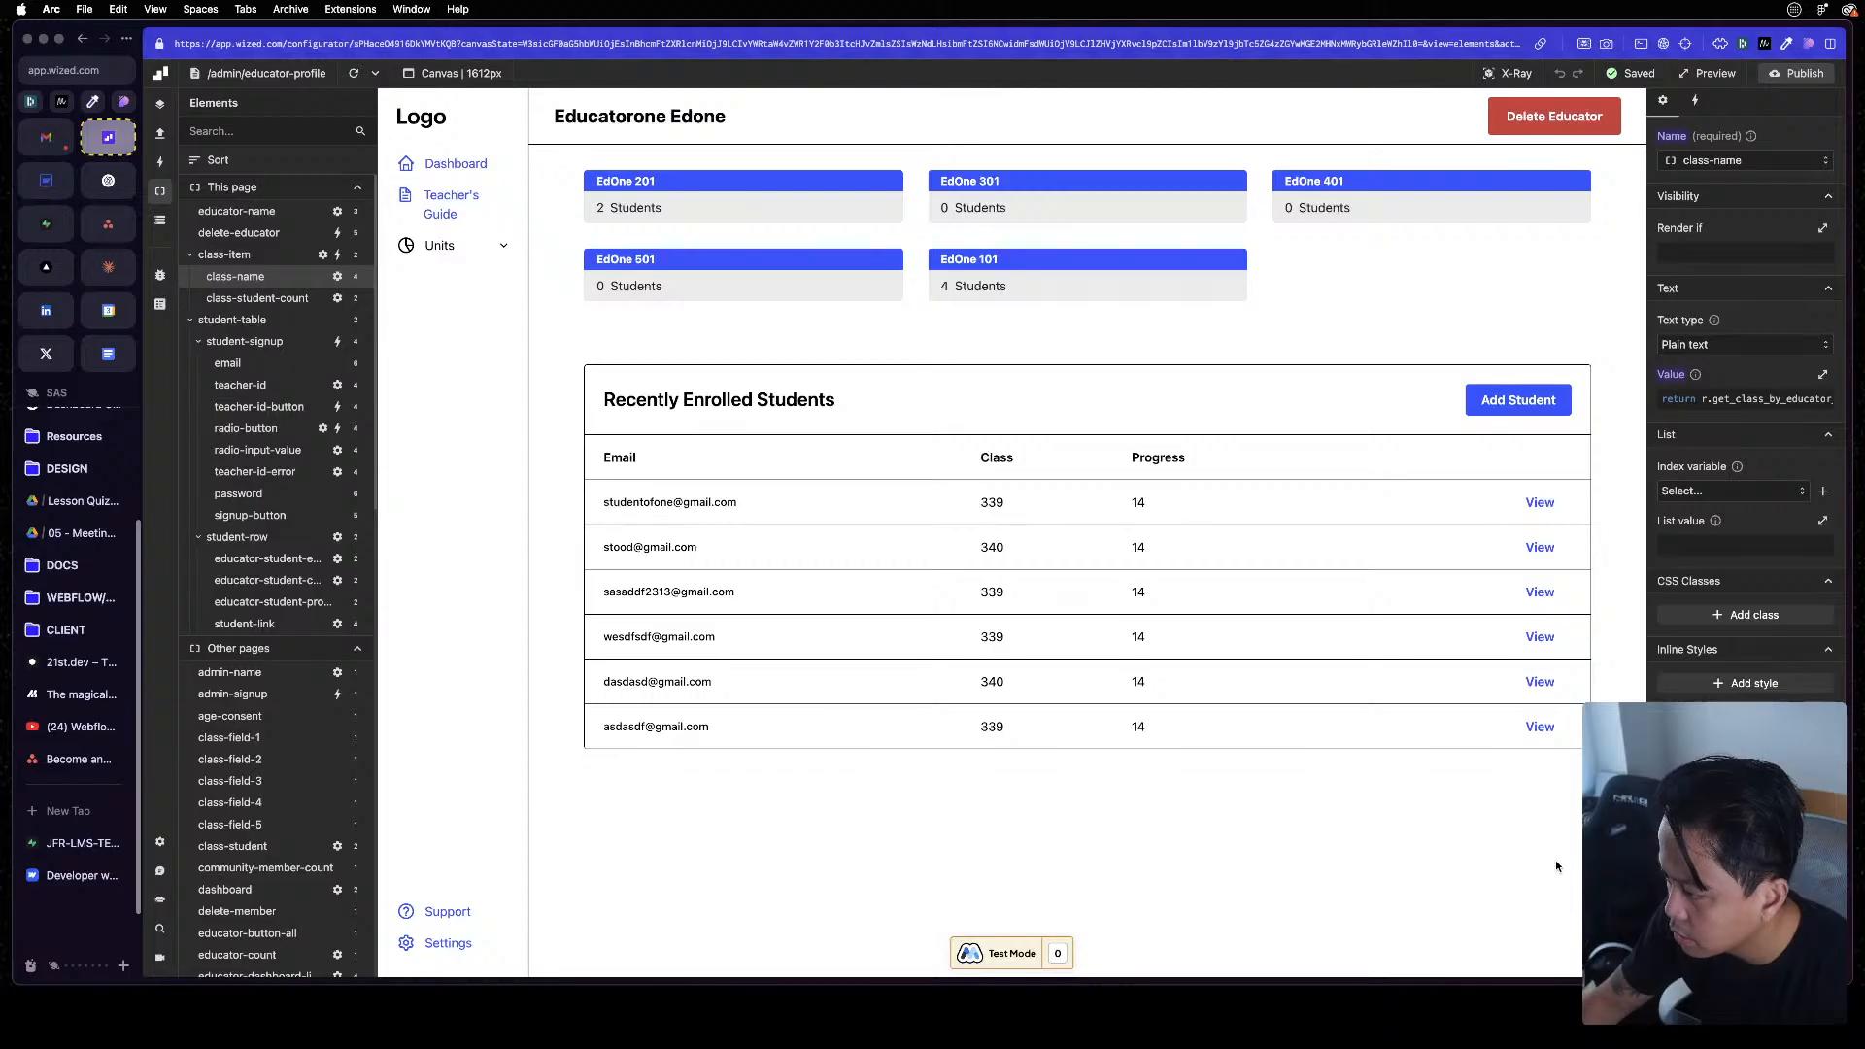
Remove .class_name from the class-name element's value function and run it to preview the returned class data
{"action": "left_click", "coordinate": [1746, 398]}
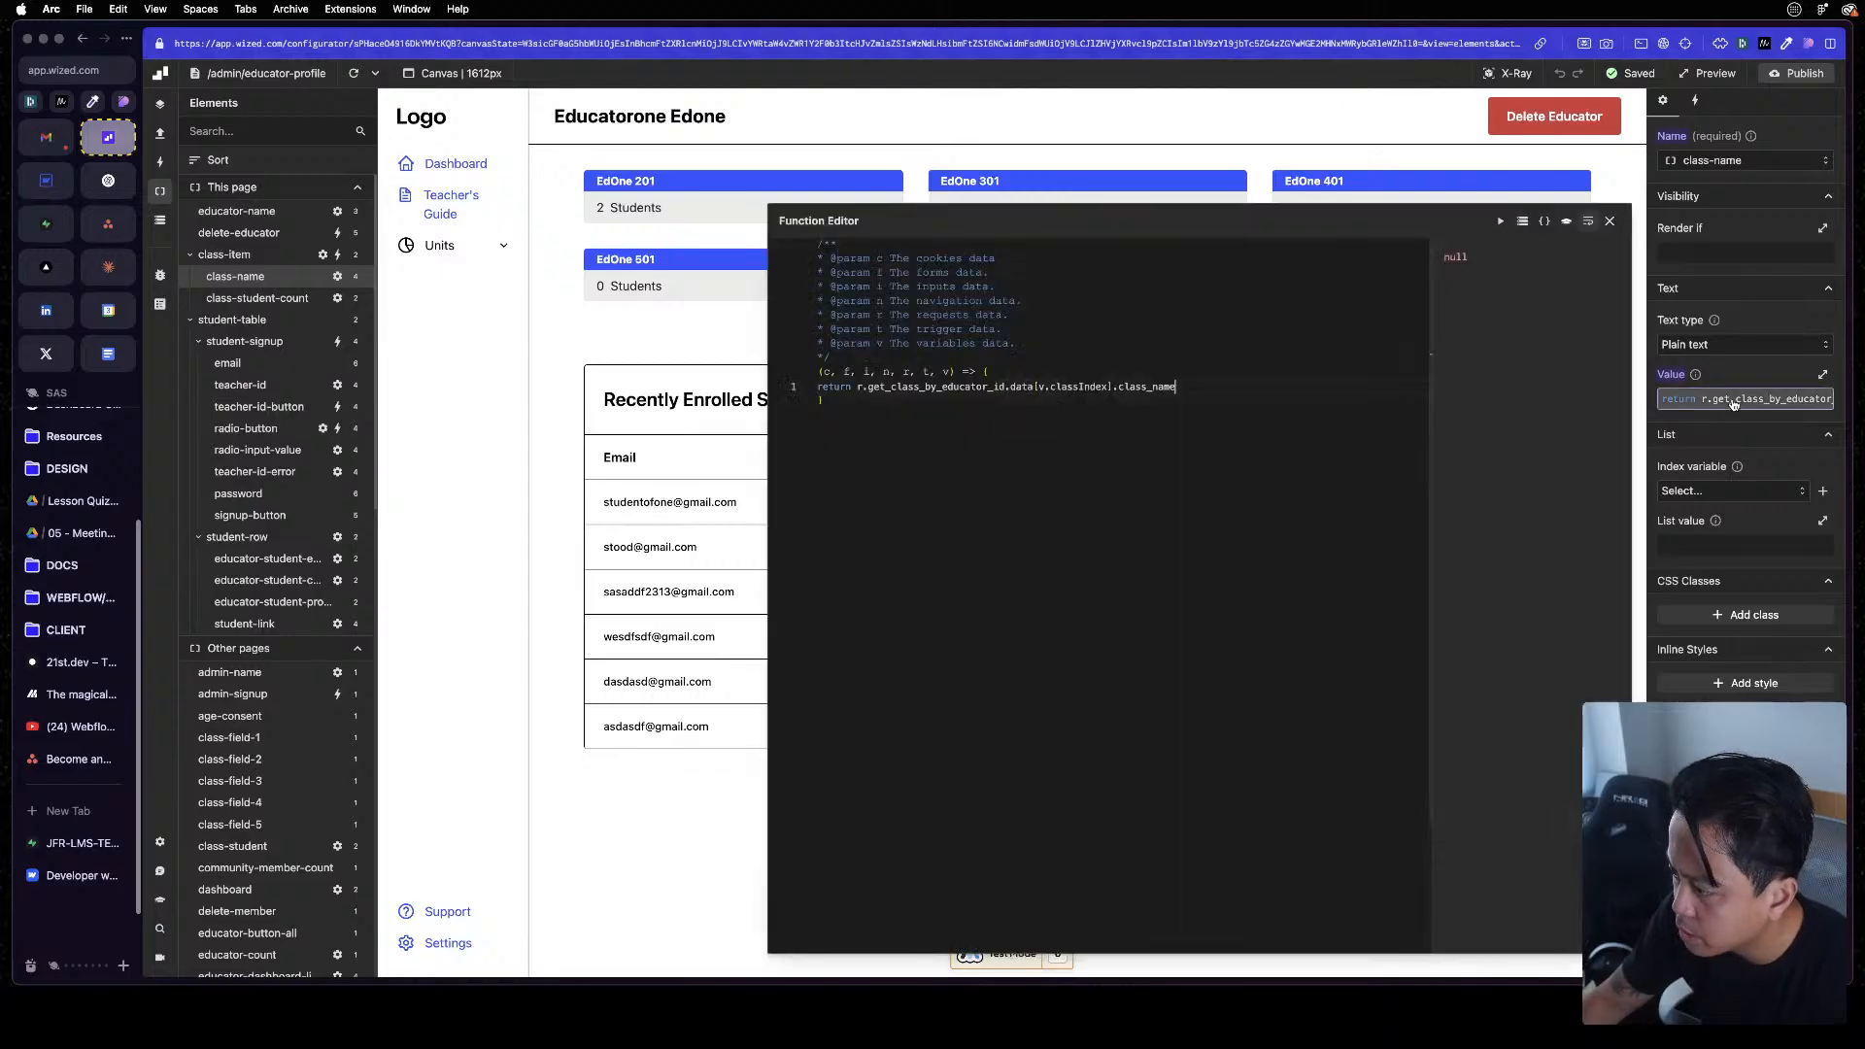
{"action": "key", "text": "BackSpace"}
{"action": "key", "text": "BackSpace"}
{"action": "key", "text": "BackSpace"}
{"action": "key", "text": "BackSpace"}
{"action": "key", "text": "BackSpace"}
{"action": "key", "text": "BackSpace"}
{"action": "key", "text": "BackSpace"}
{"action": "key", "text": "BackSpace"}
{"action": "key", "text": "BackSpace"}
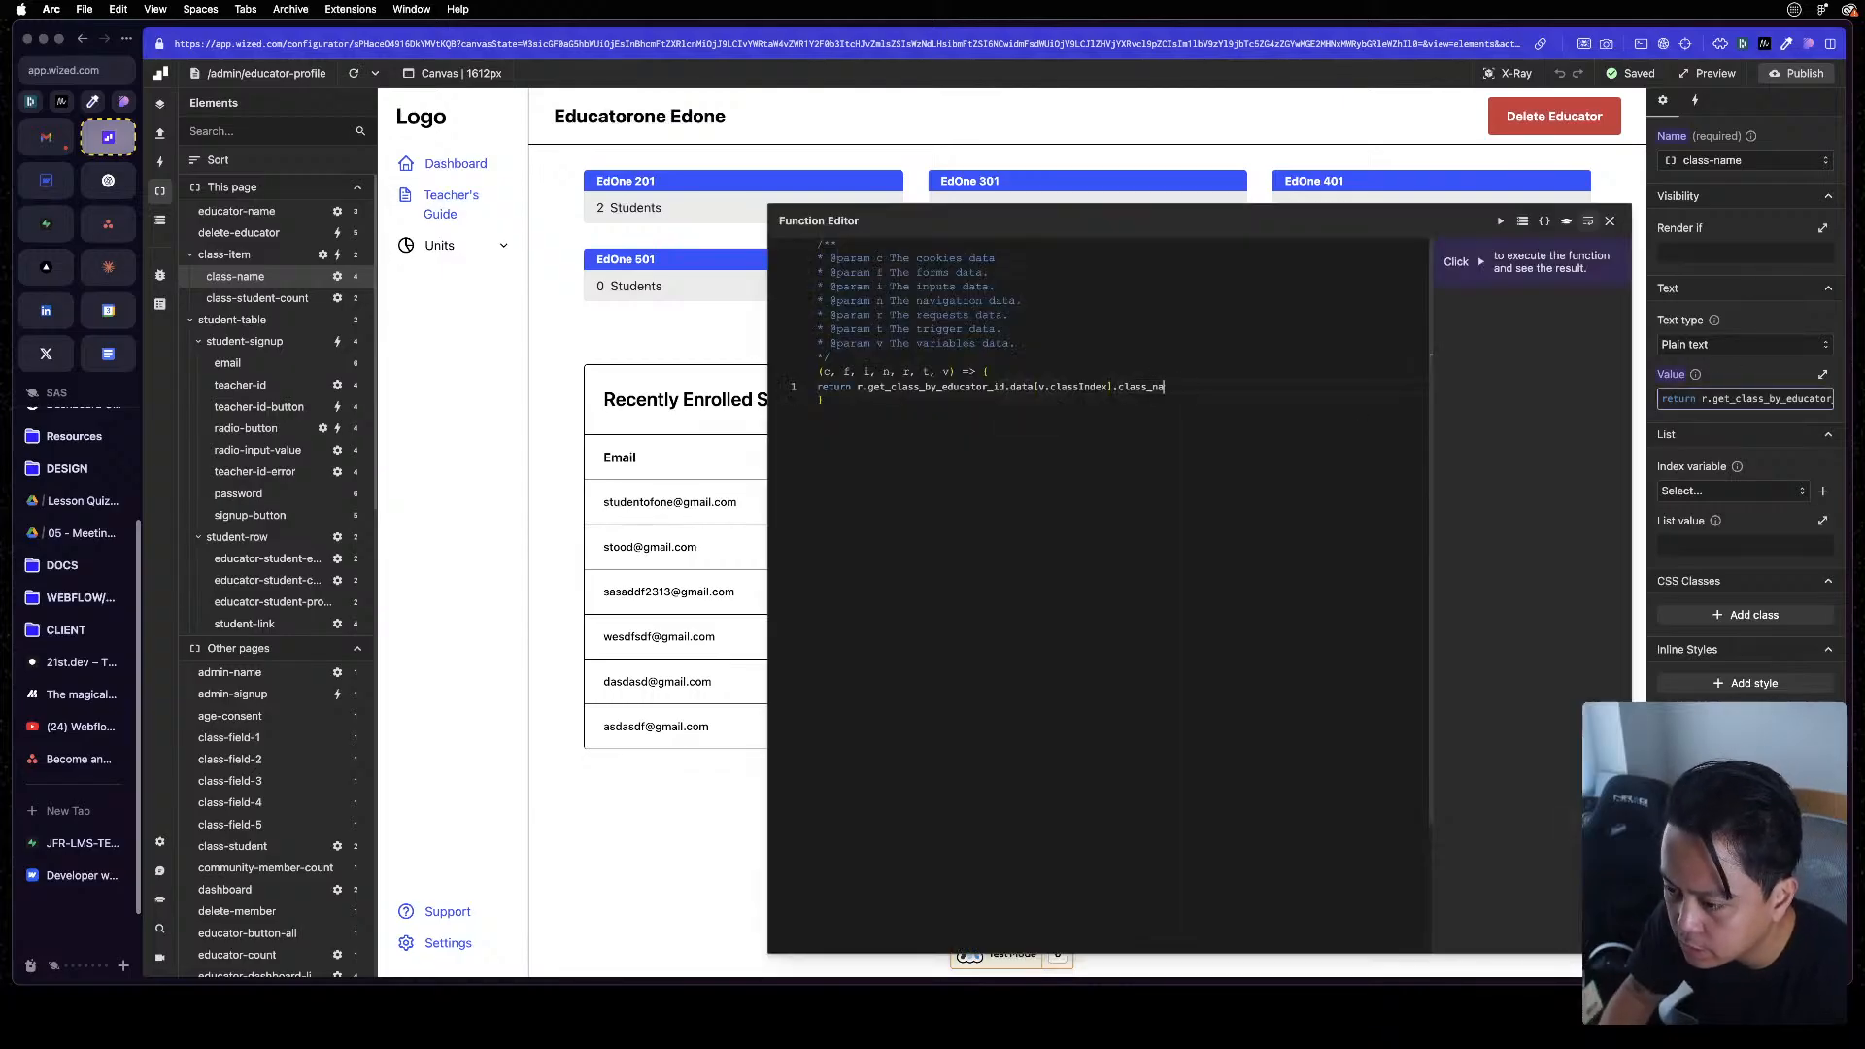
{"action": "key", "text": "BackSpace"}
{"action": "key", "text": "BackSpace"}
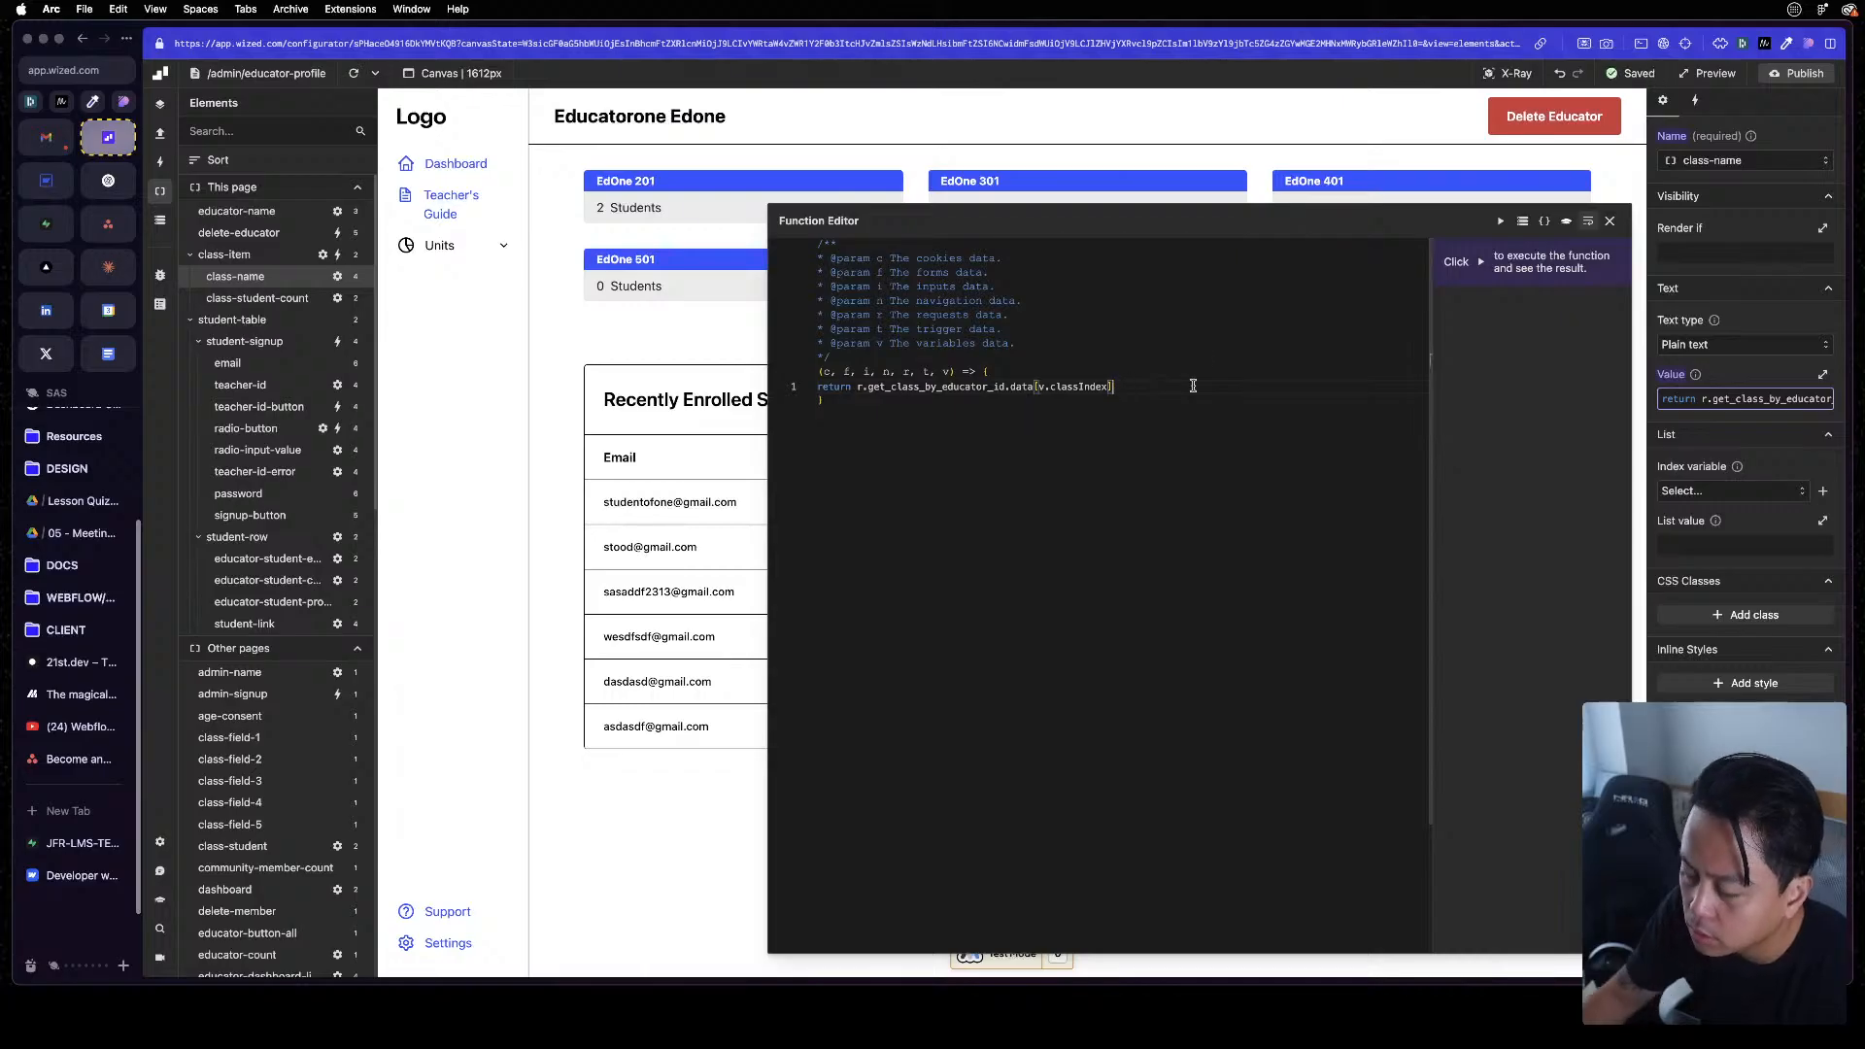
{"action": "left_click", "coordinate": [1501, 221]}
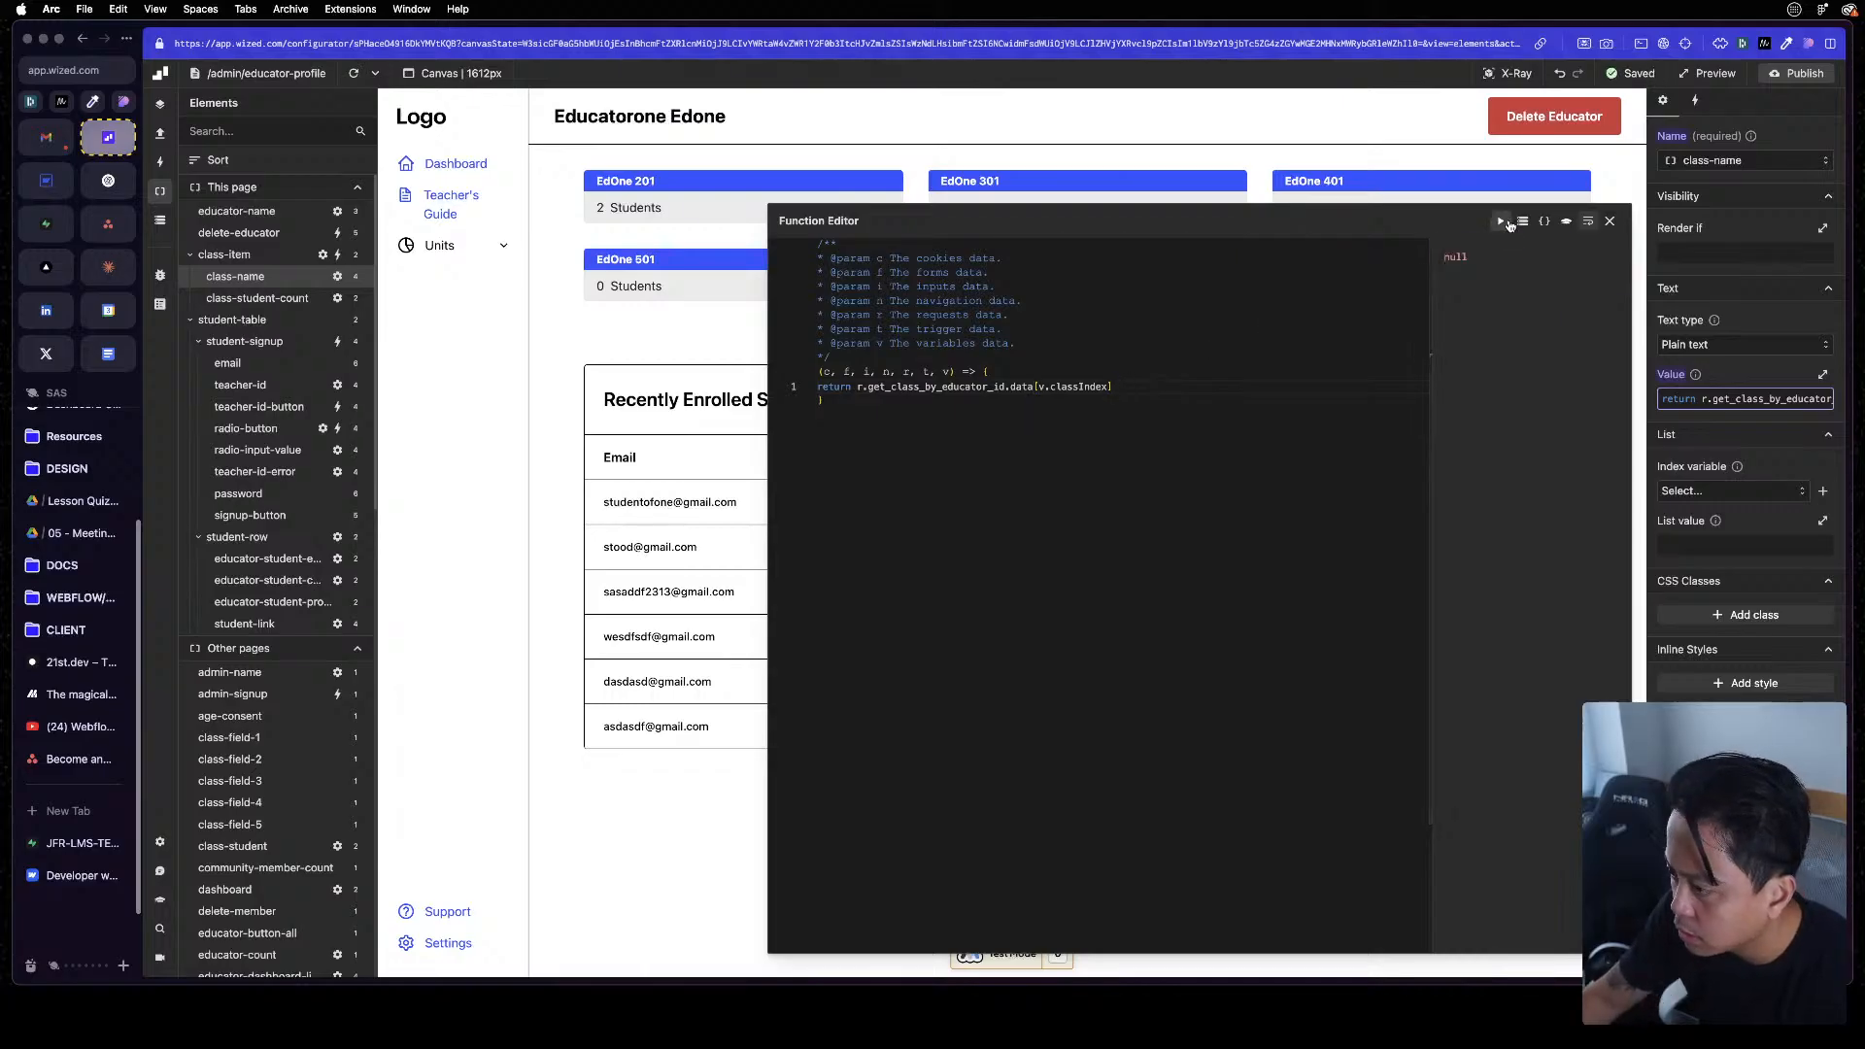
{"action": "left_click", "coordinate": [1609, 220]}
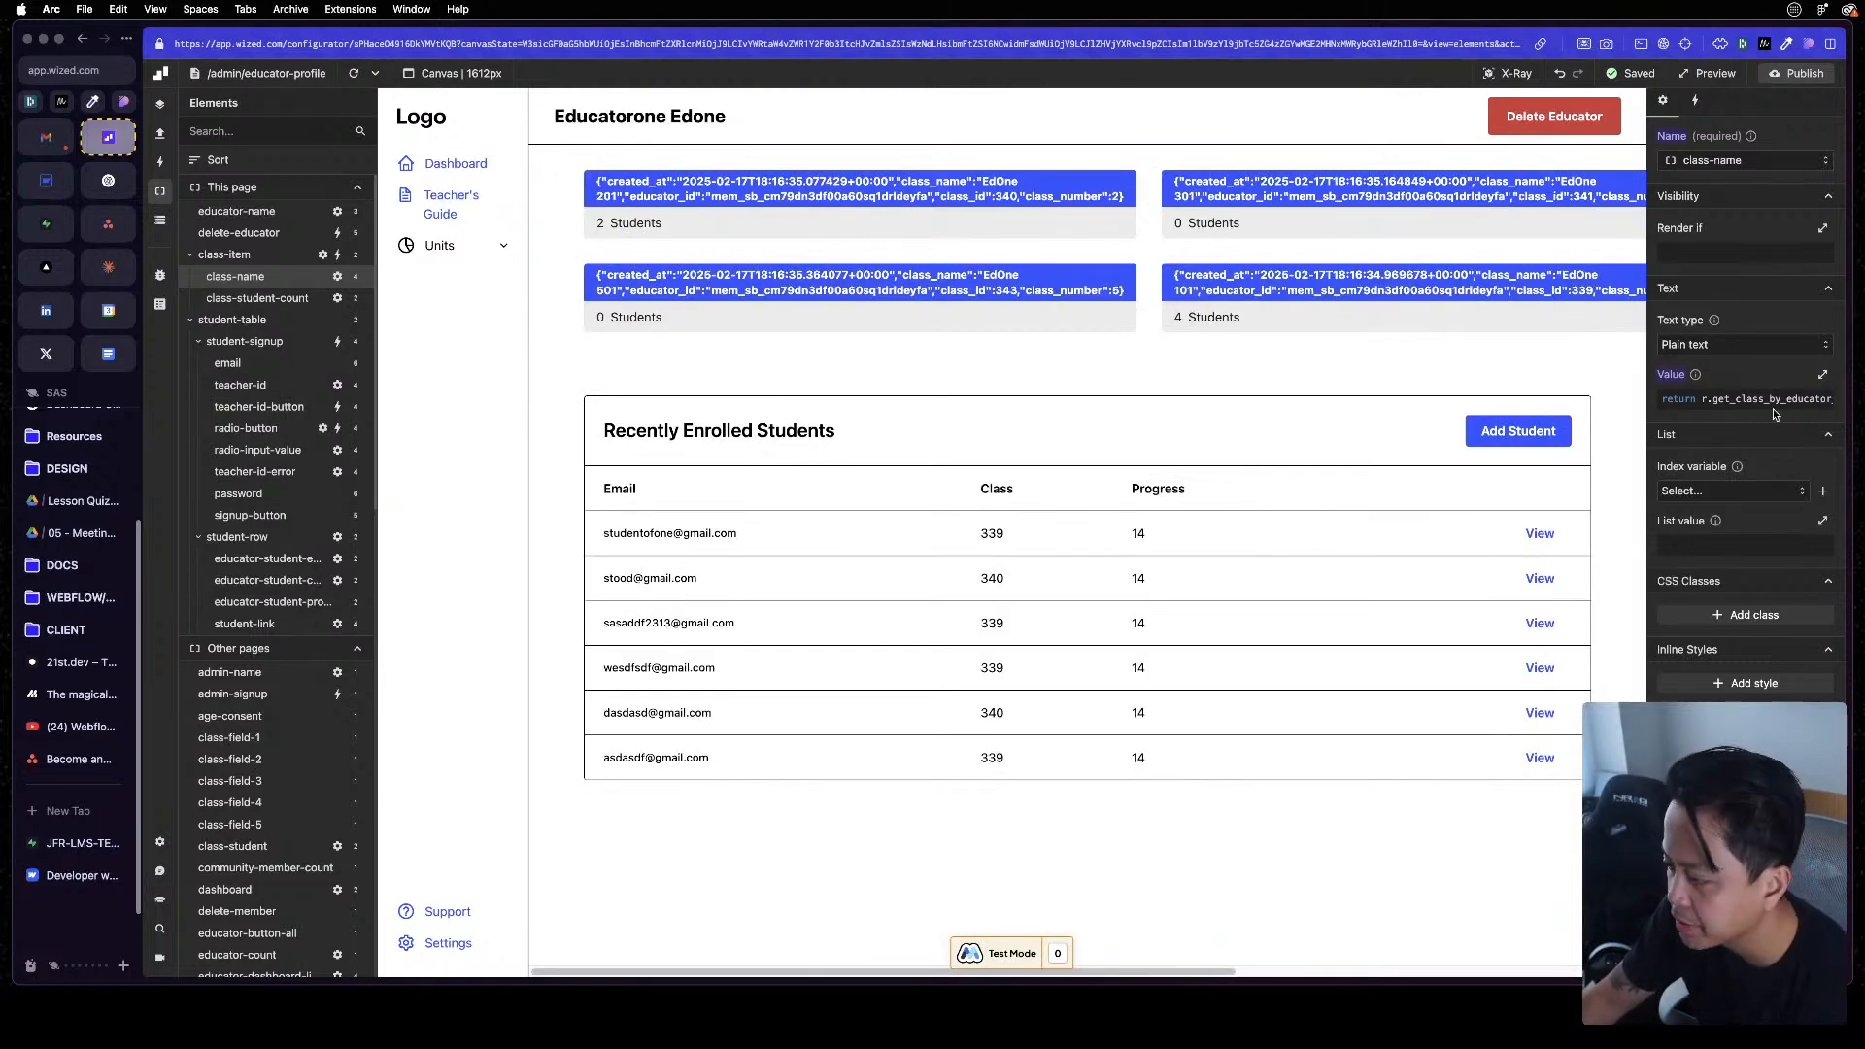
Restore .class_name at the end of the class-name element's value function
{"action": "left_click", "coordinate": [1734, 396]}
{"action": "type", "text": "."}
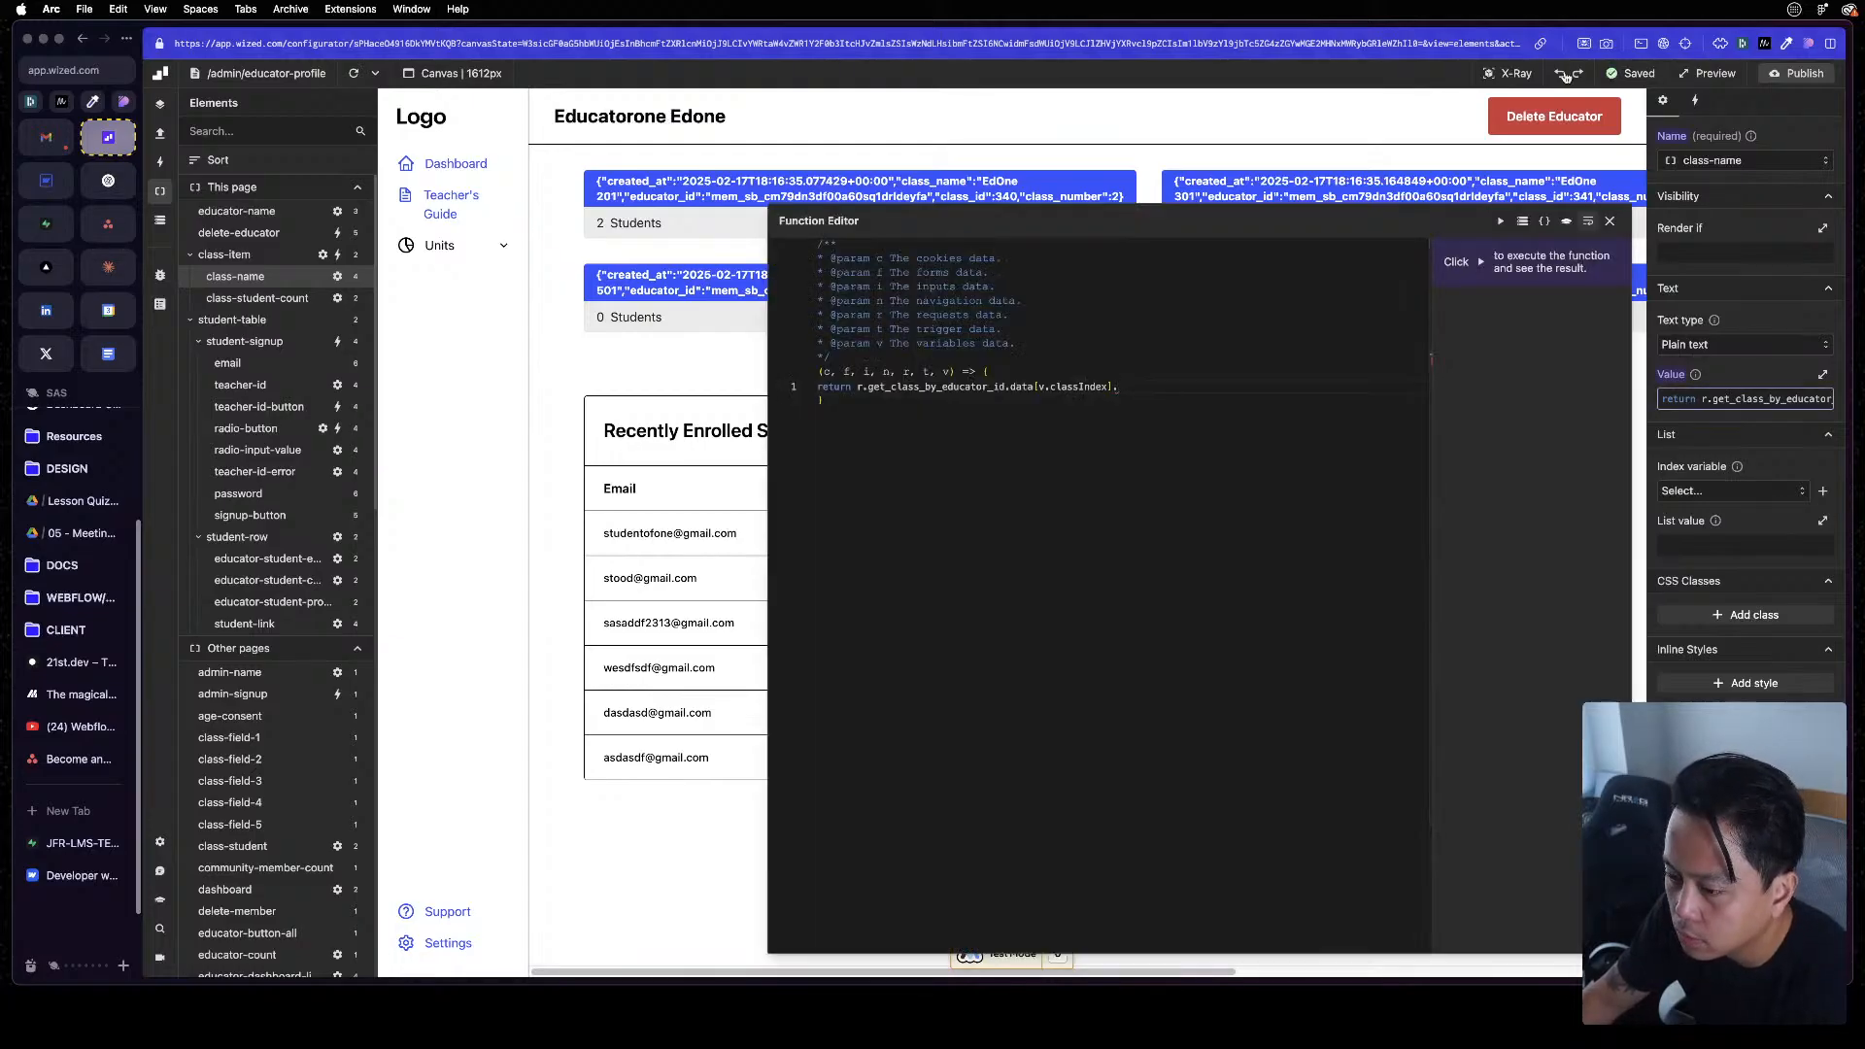
{"action": "type", "text": "c"}
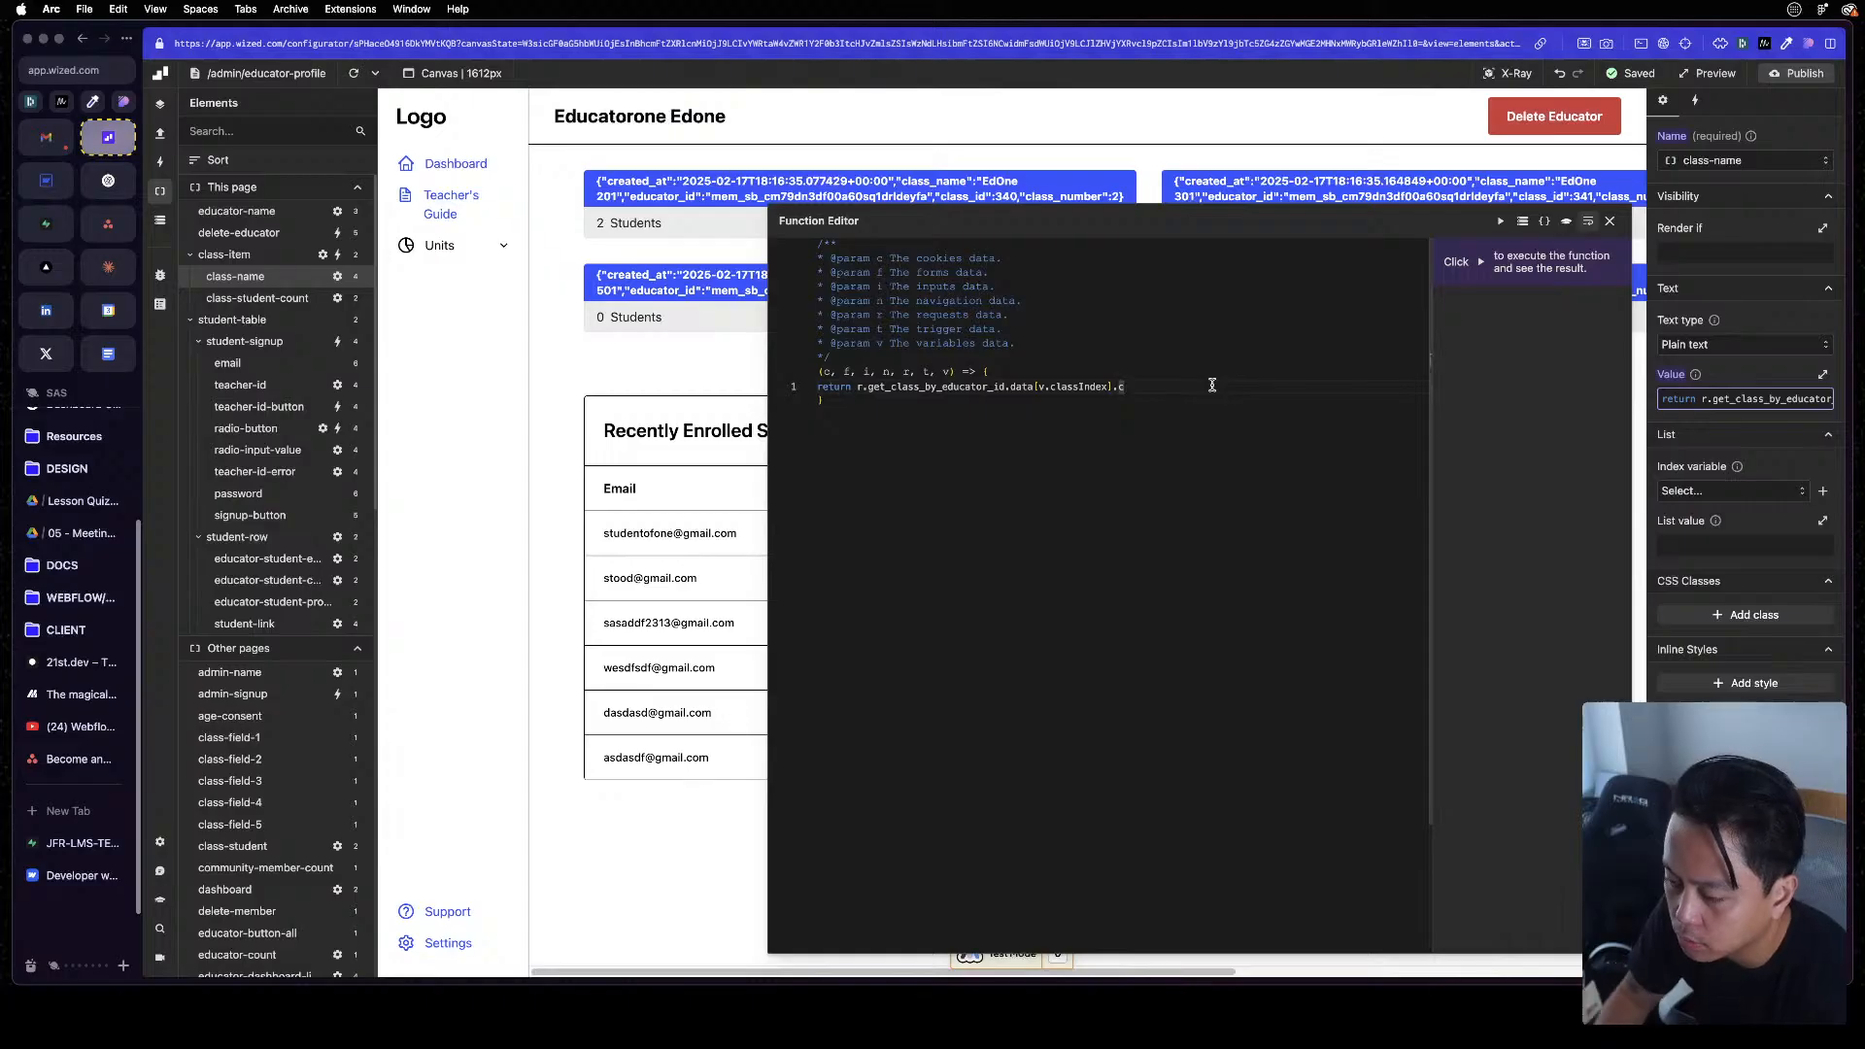
{"action": "type", "text": "lass_name"}
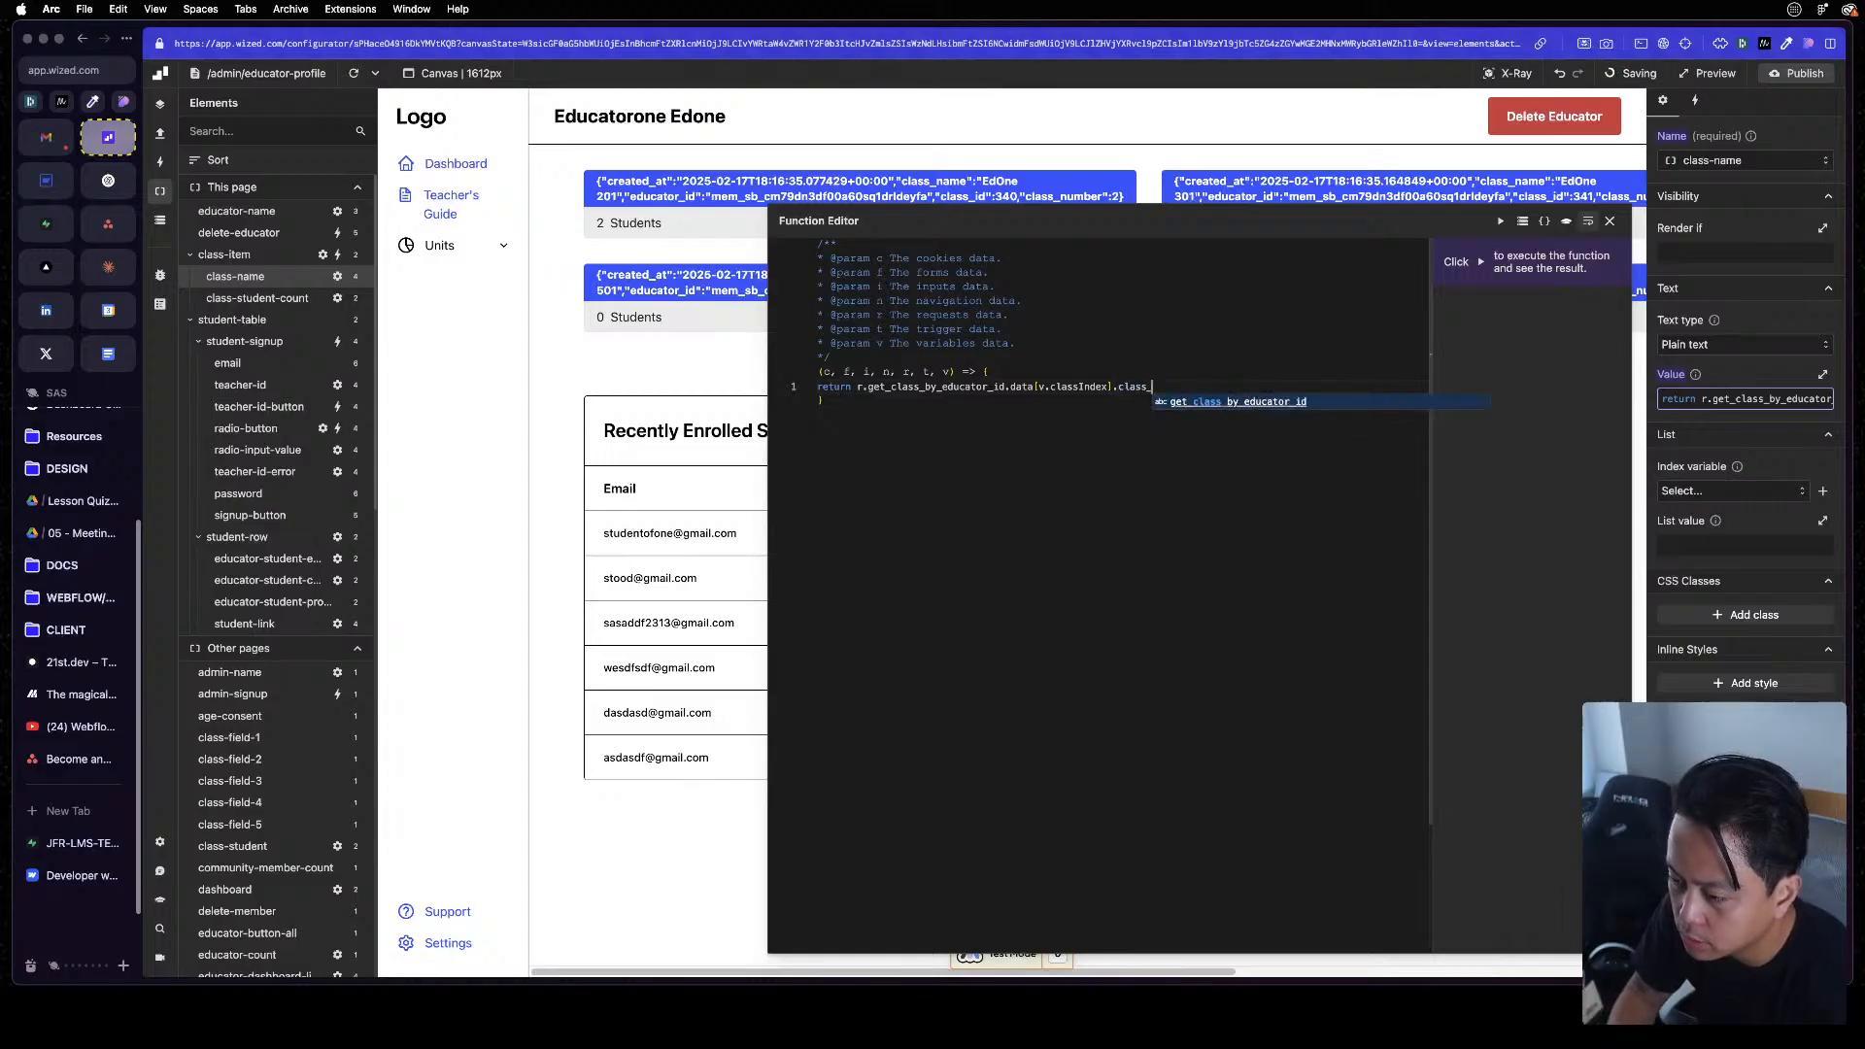
{"action": "left_click", "coordinate": [1609, 221]}
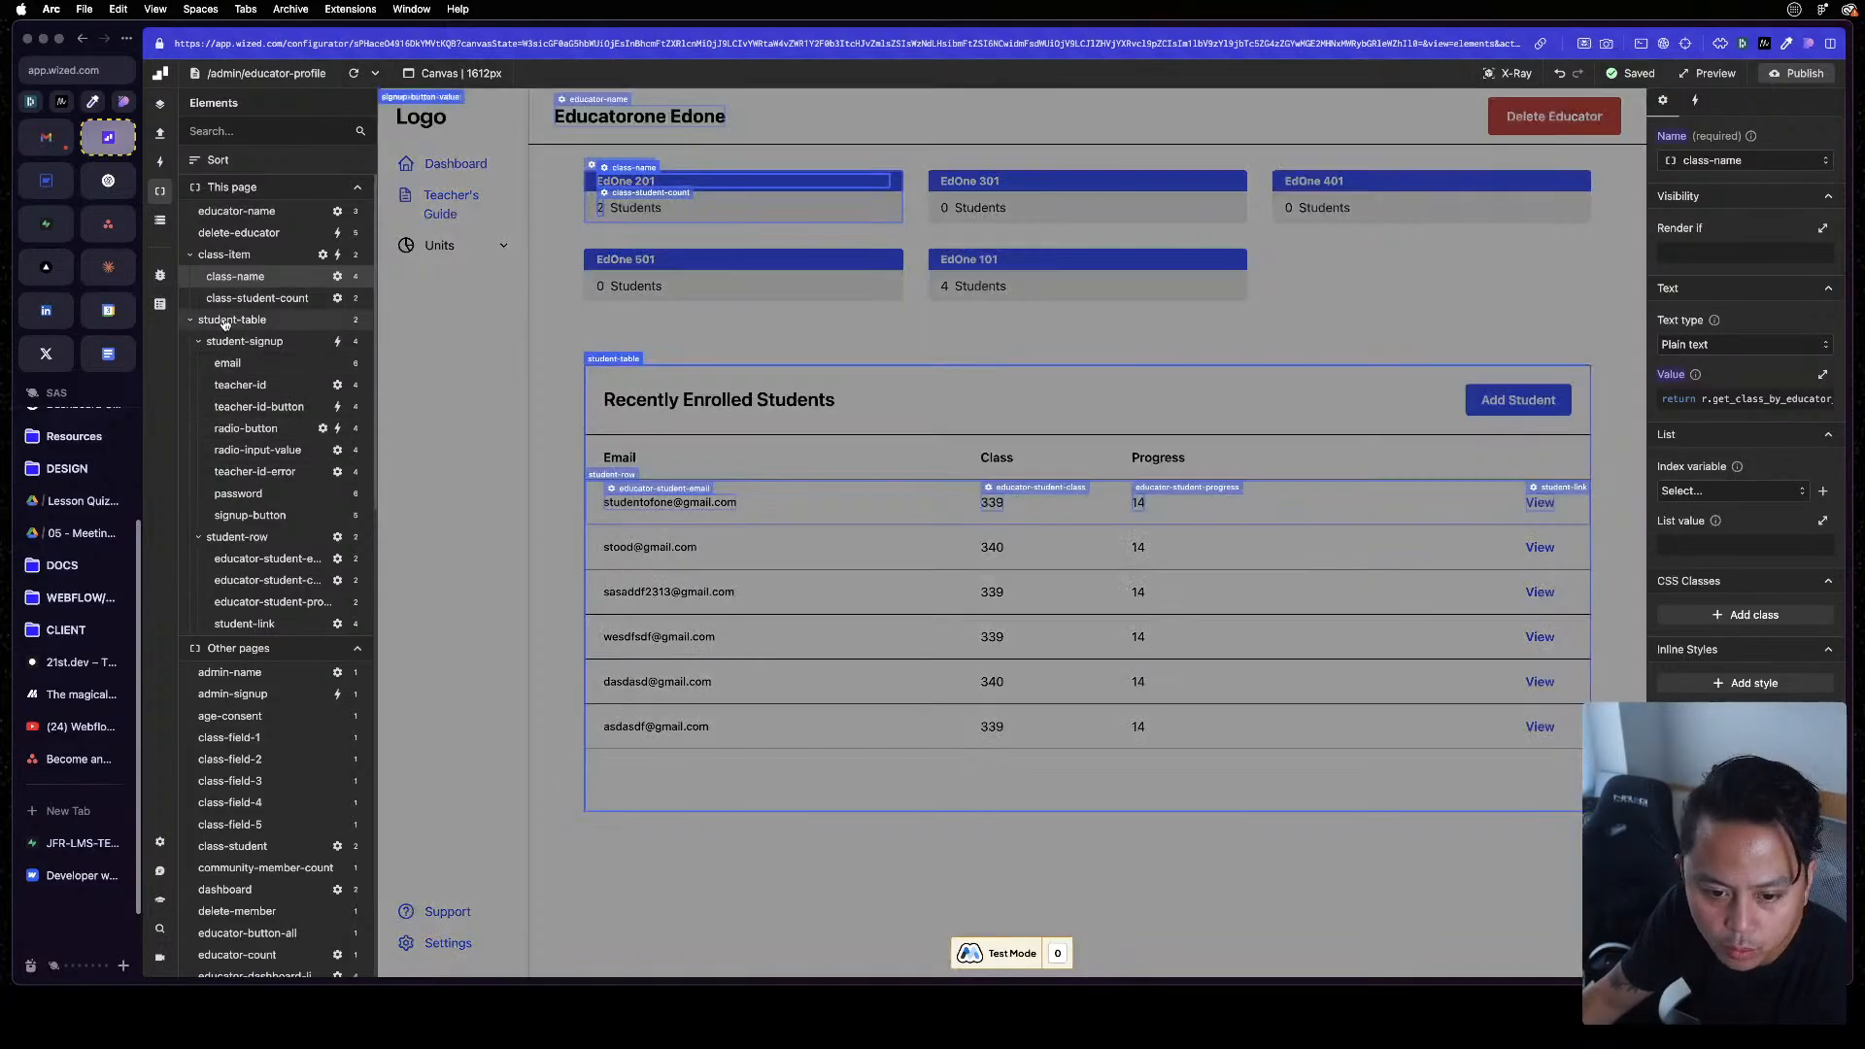
Select the educator-student-class element in the student row and set its value to return class_name
{"action": "left_click", "coordinate": [227, 320]}
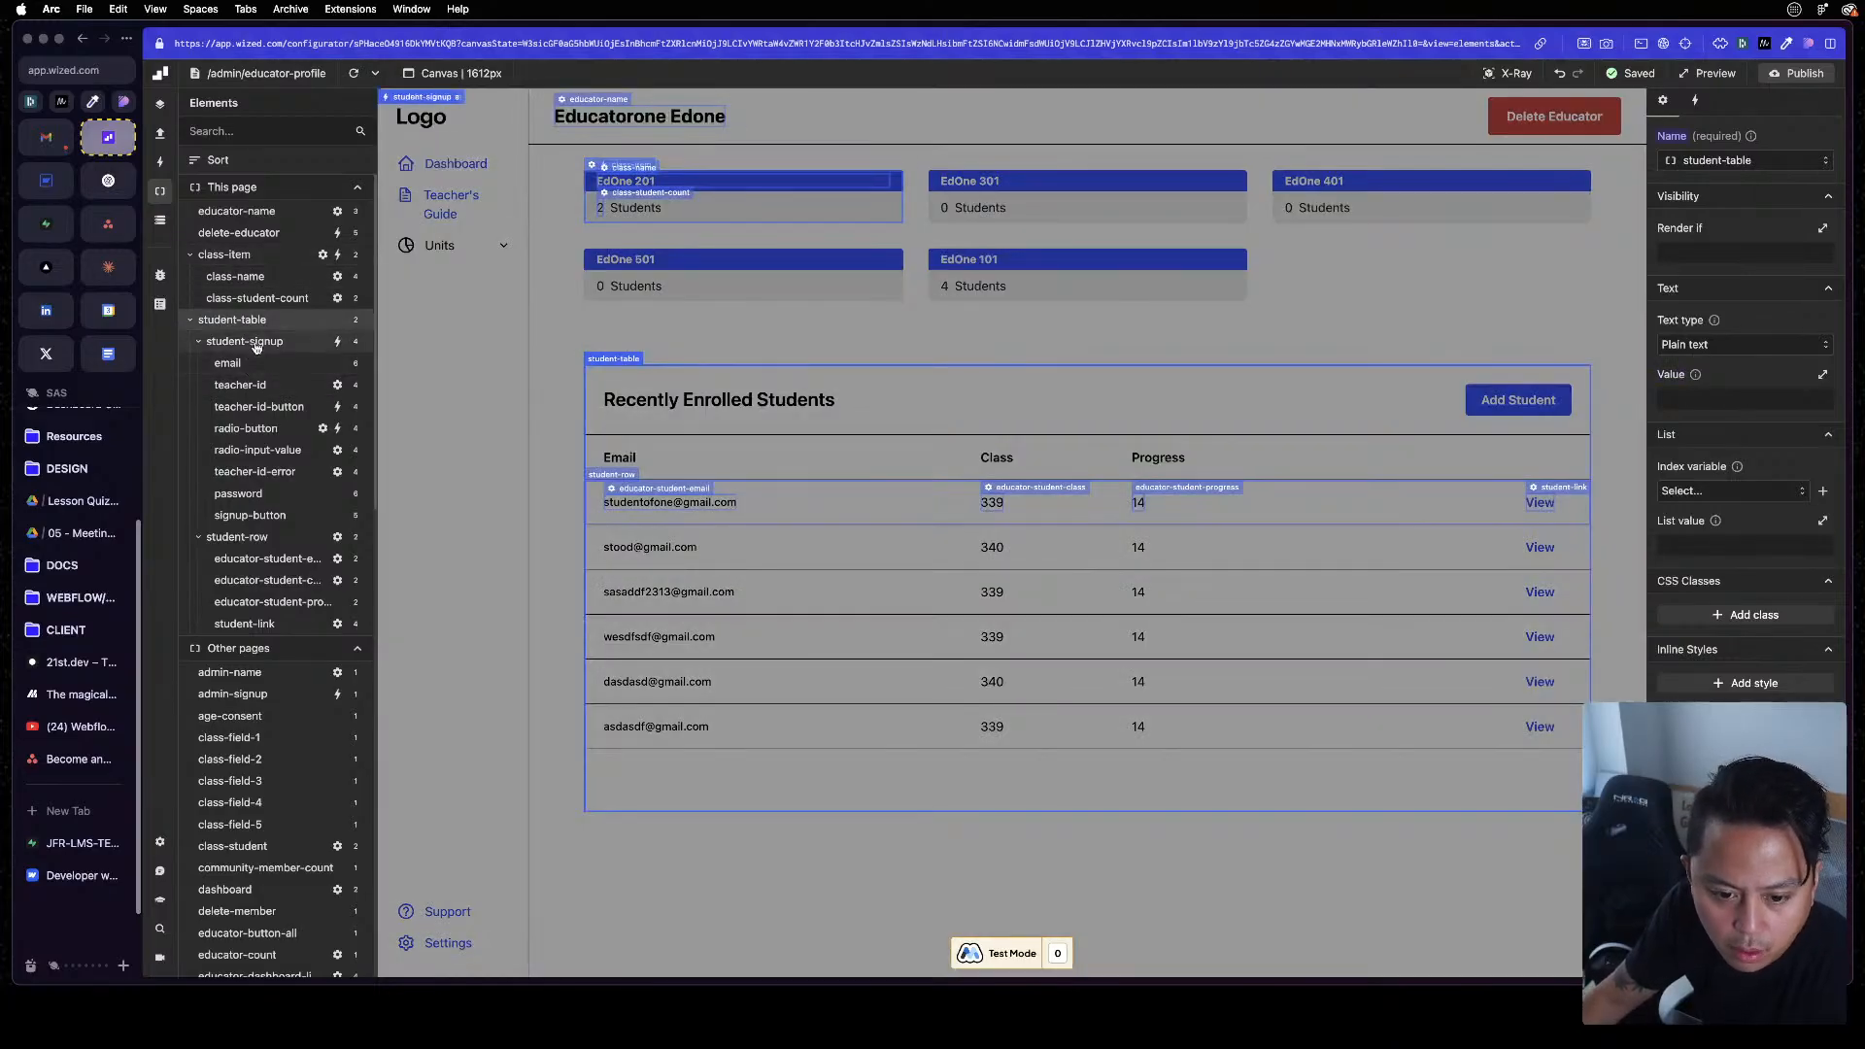
{"action": "left_click", "coordinate": [255, 348]}
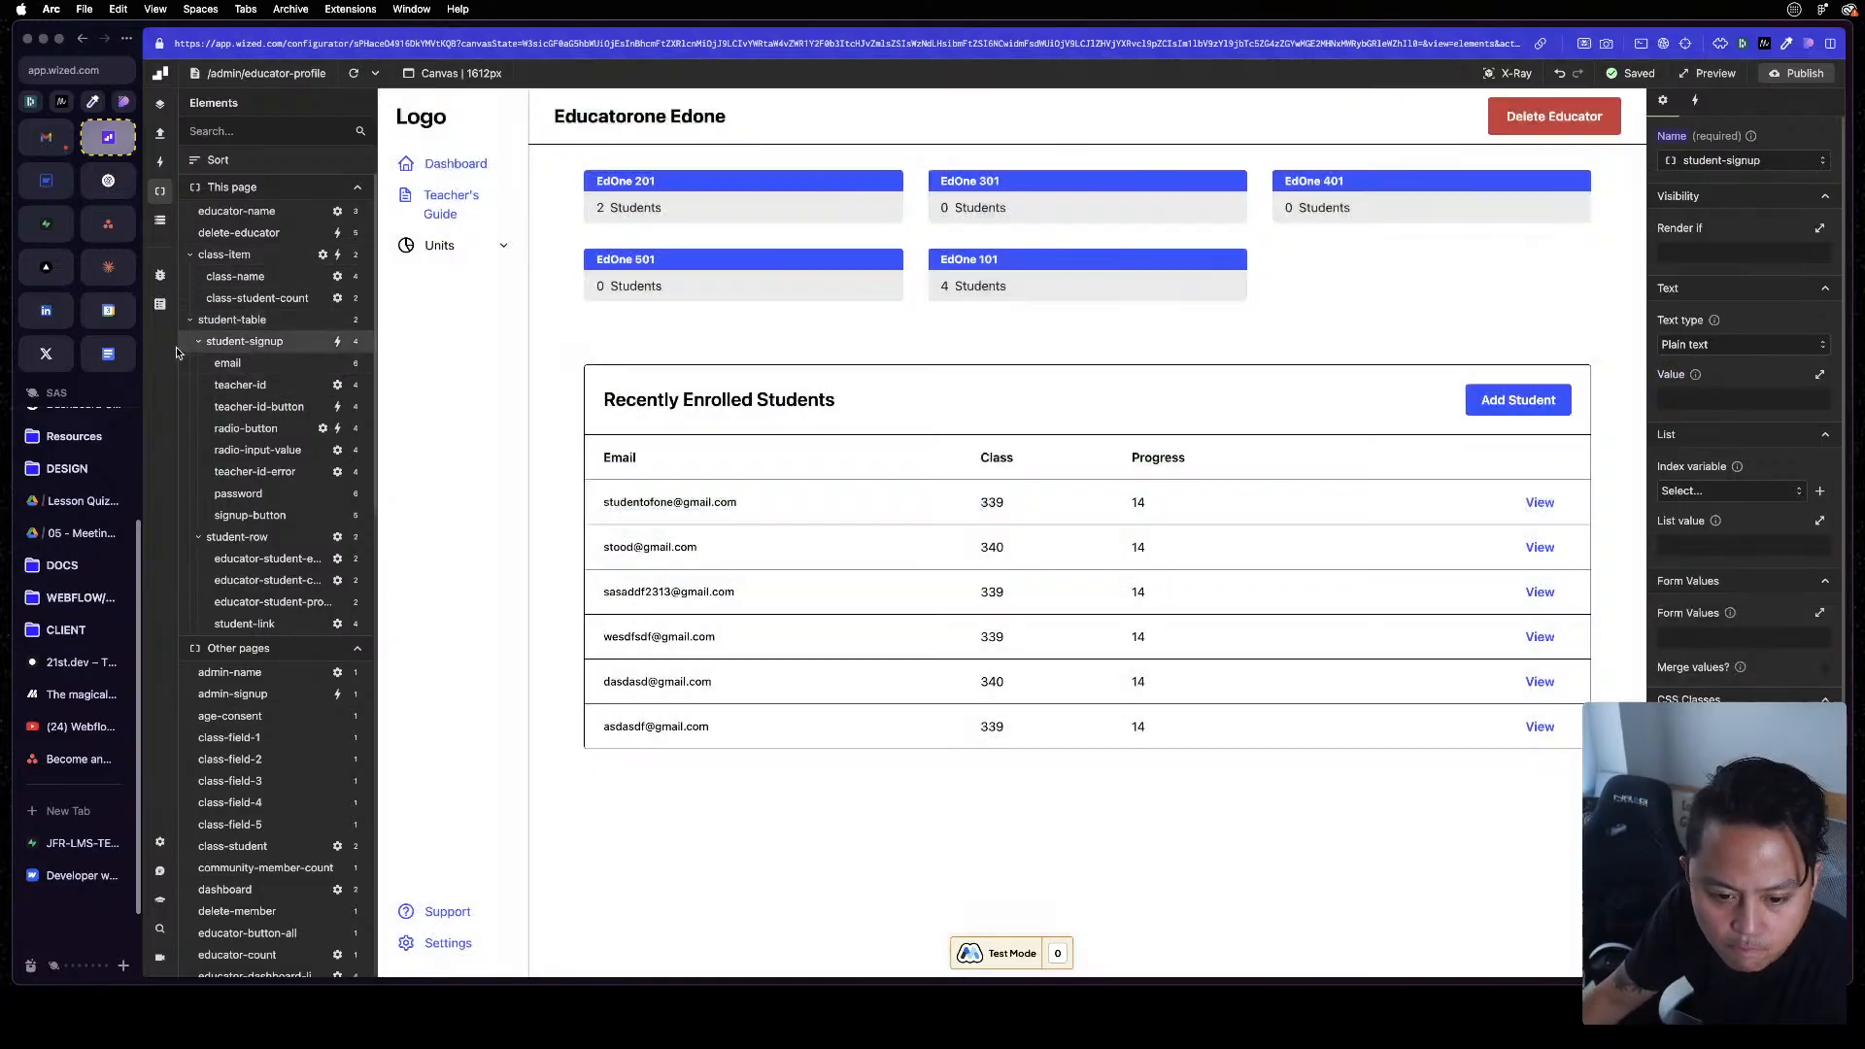
{"action": "left_click", "coordinate": [198, 341]}
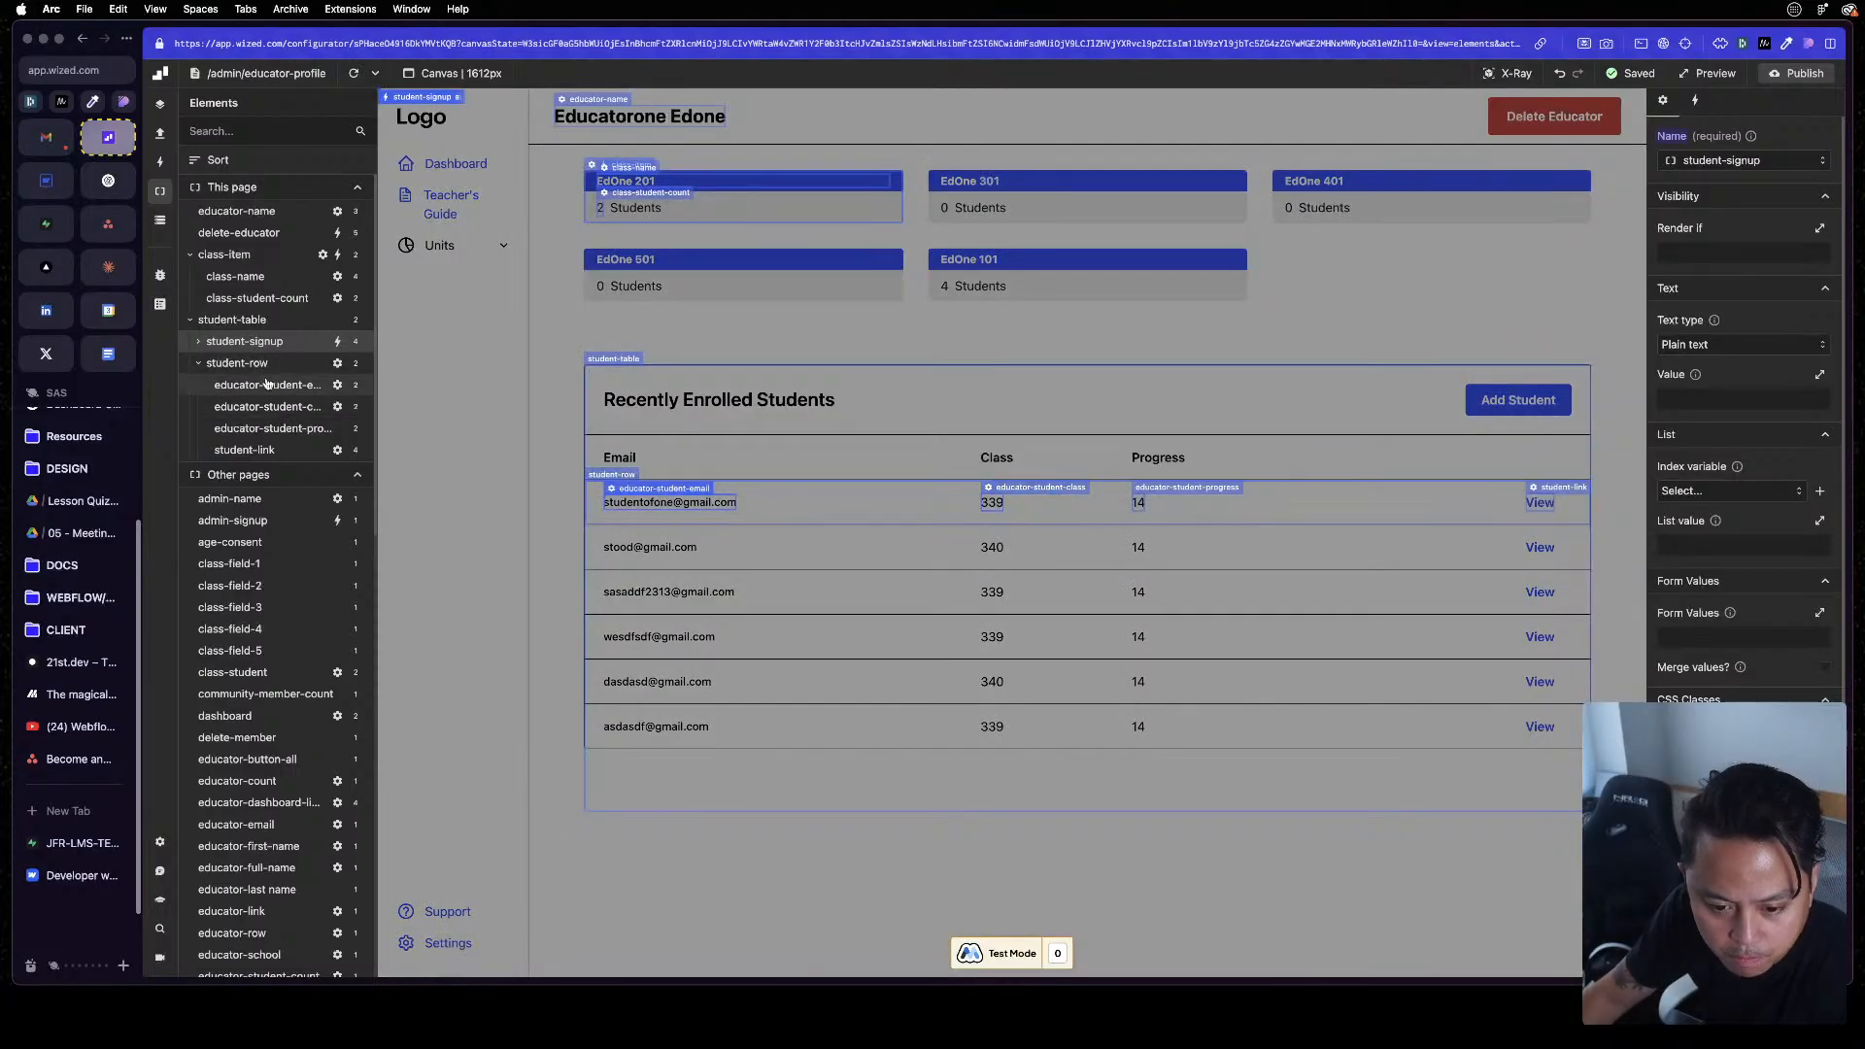
{"action": "left_click", "coordinate": [274, 408]}
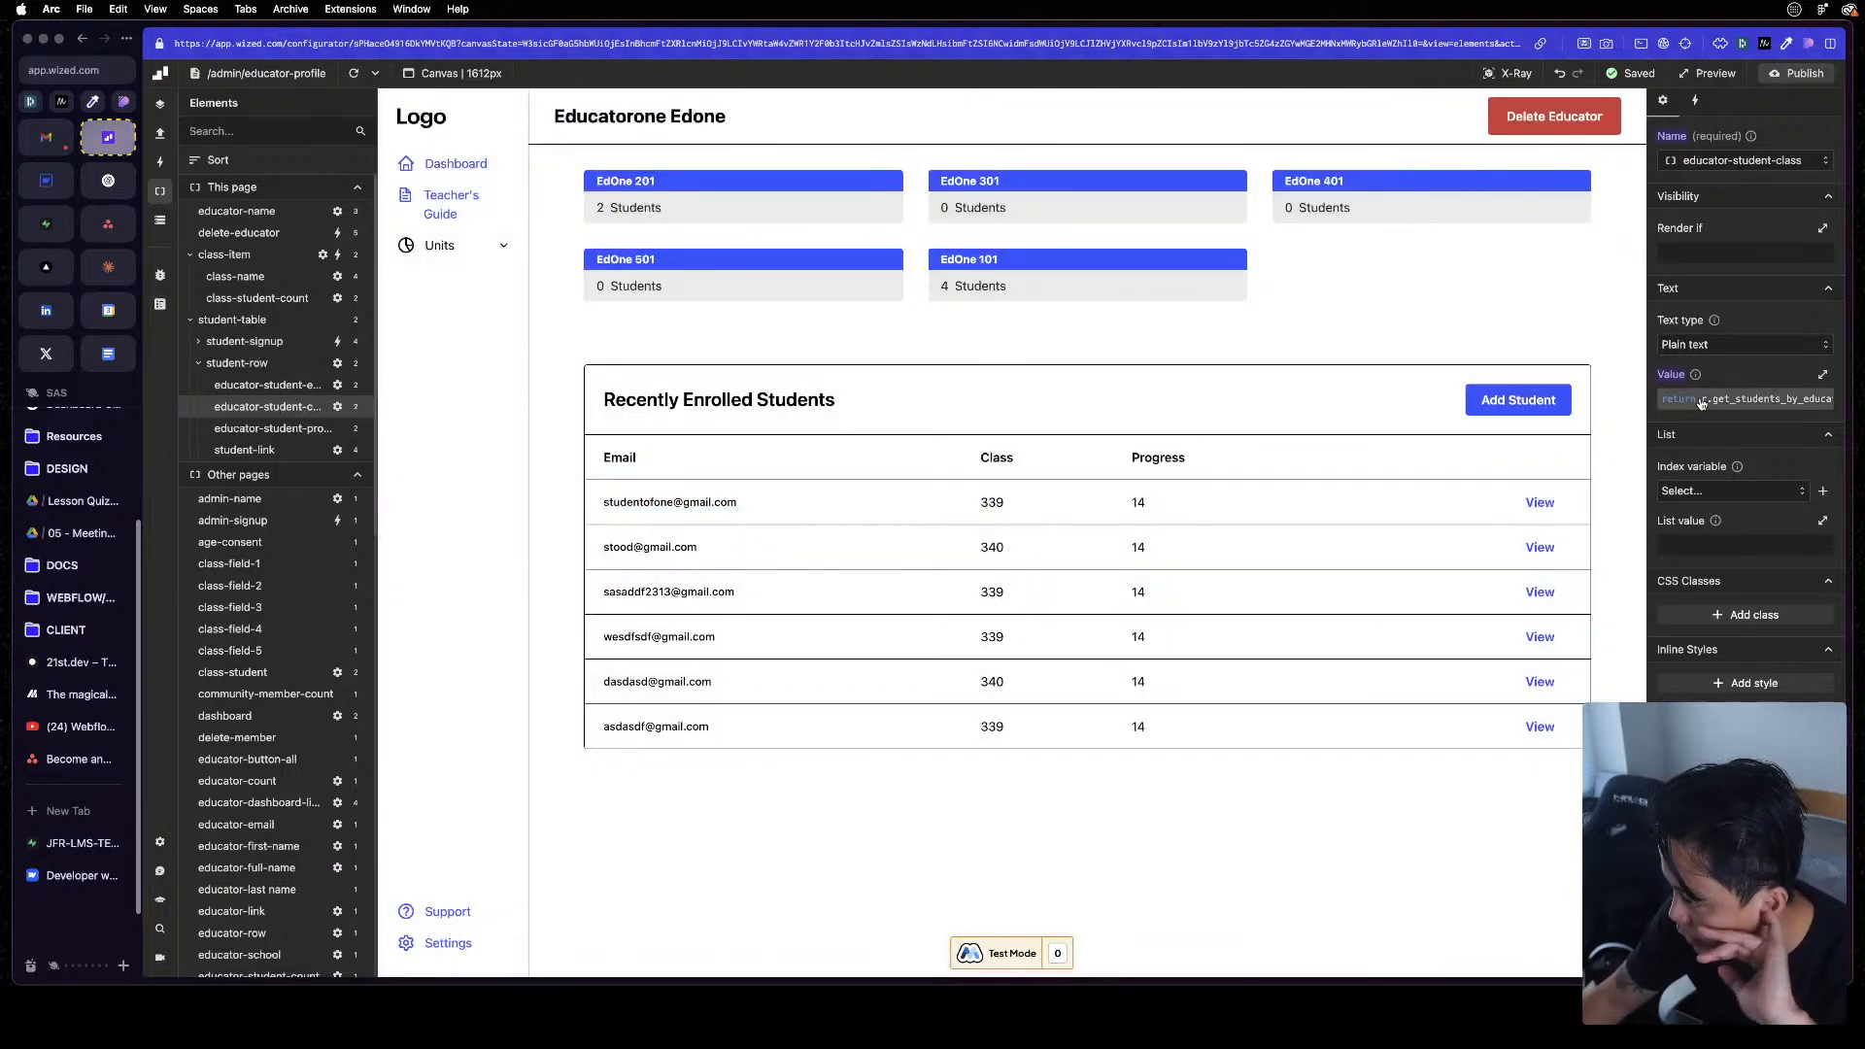
{"action": "left_click", "coordinate": [1745, 399]}
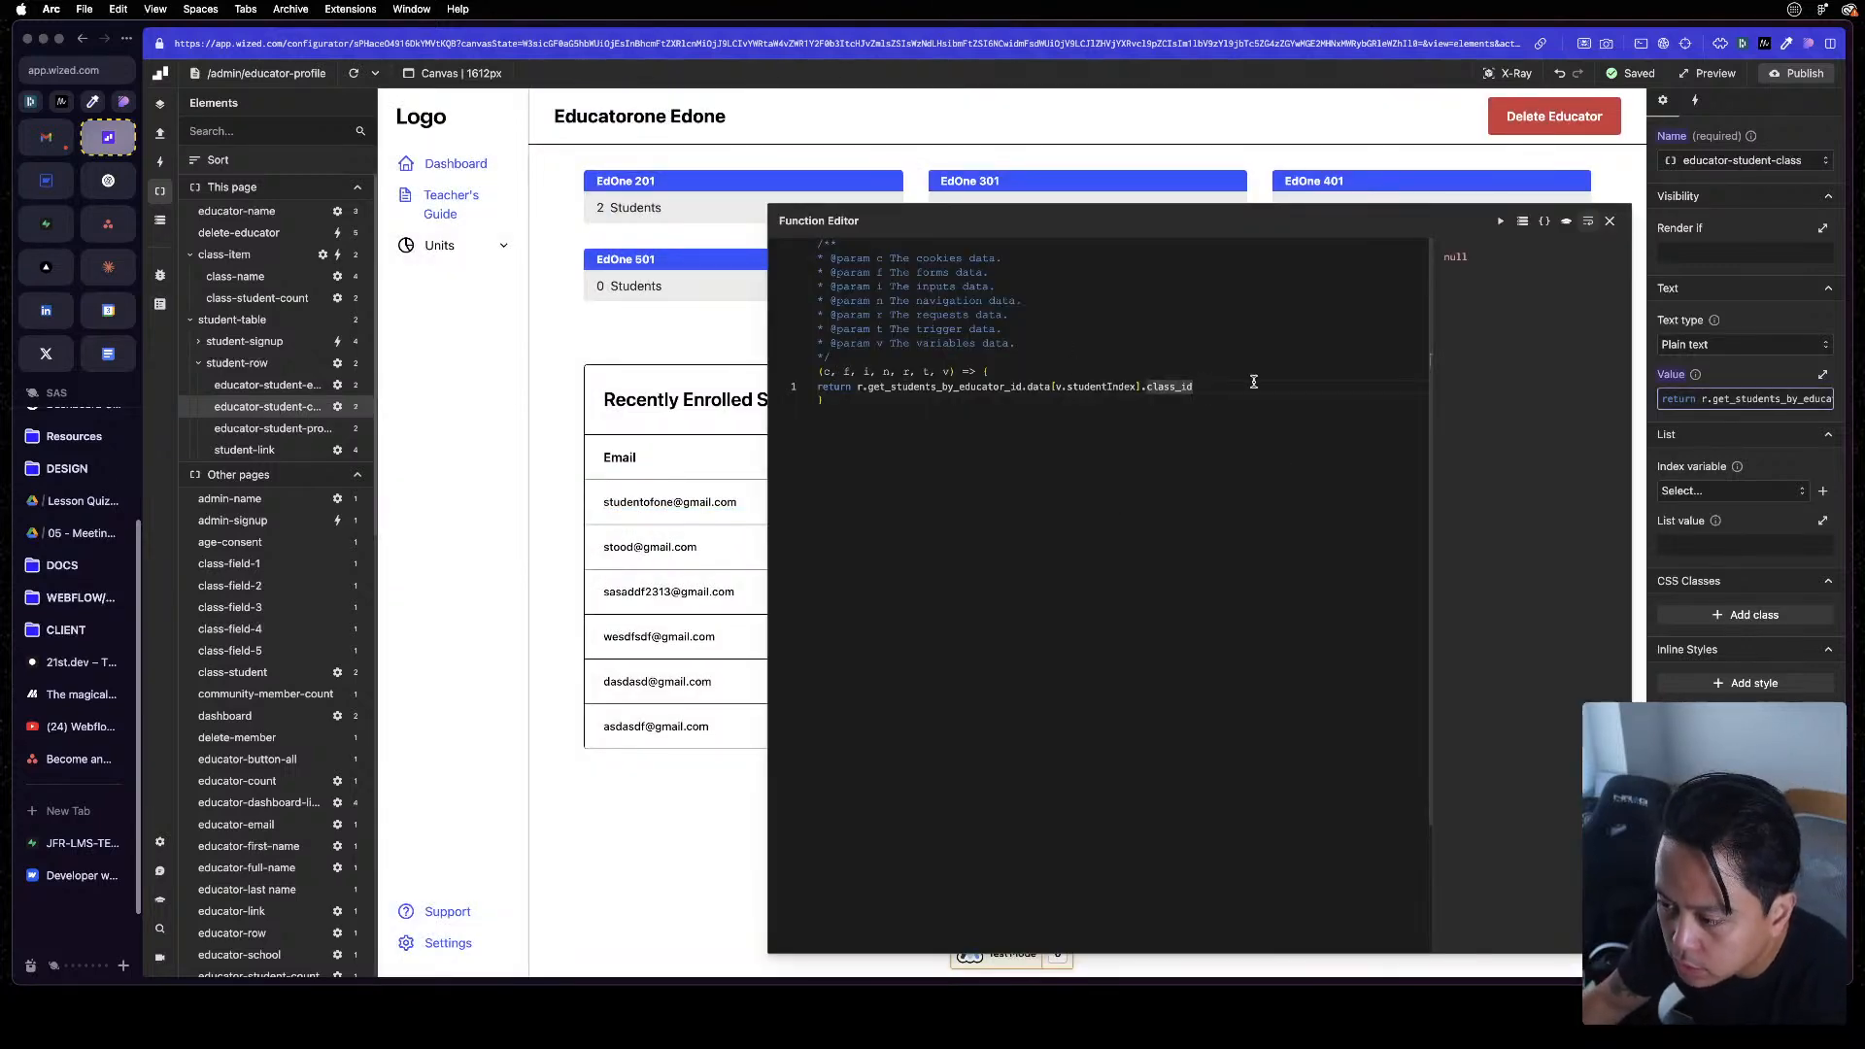
{"action": "type", "text": "class_name"}
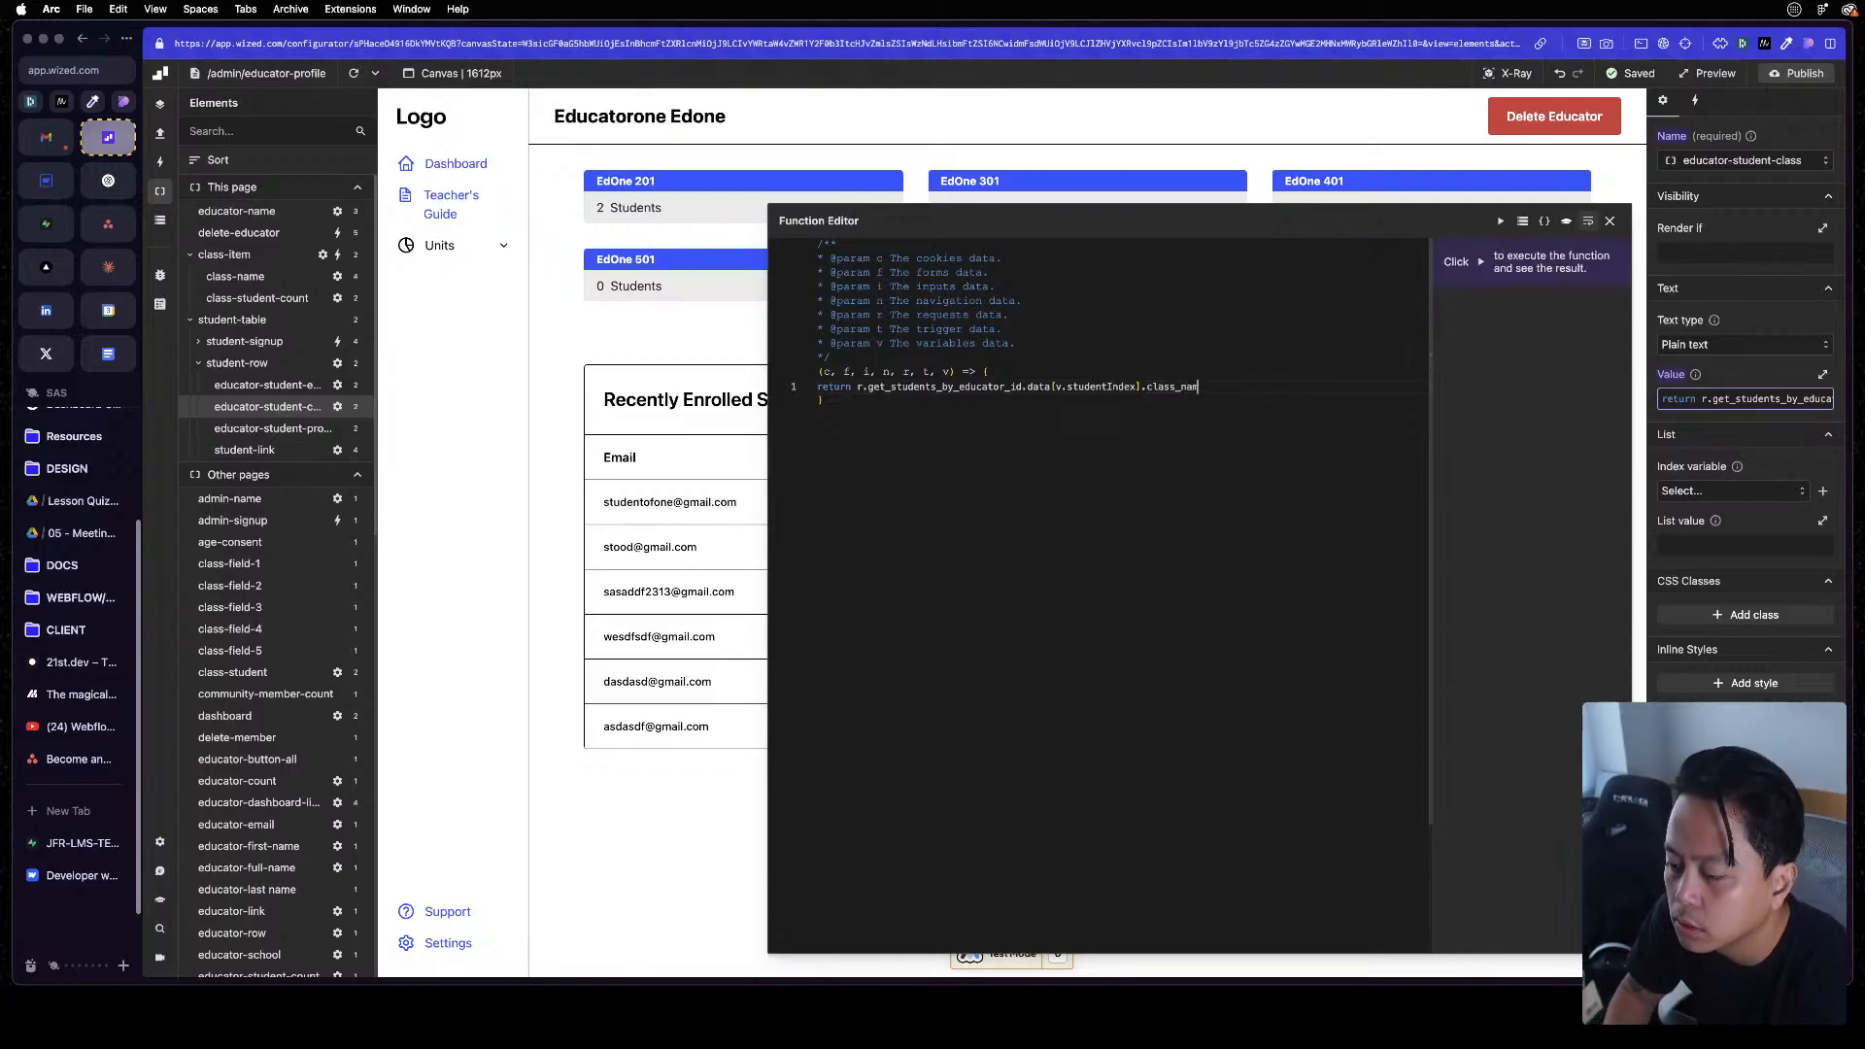
{"action": "left_click", "coordinate": [1610, 222]}
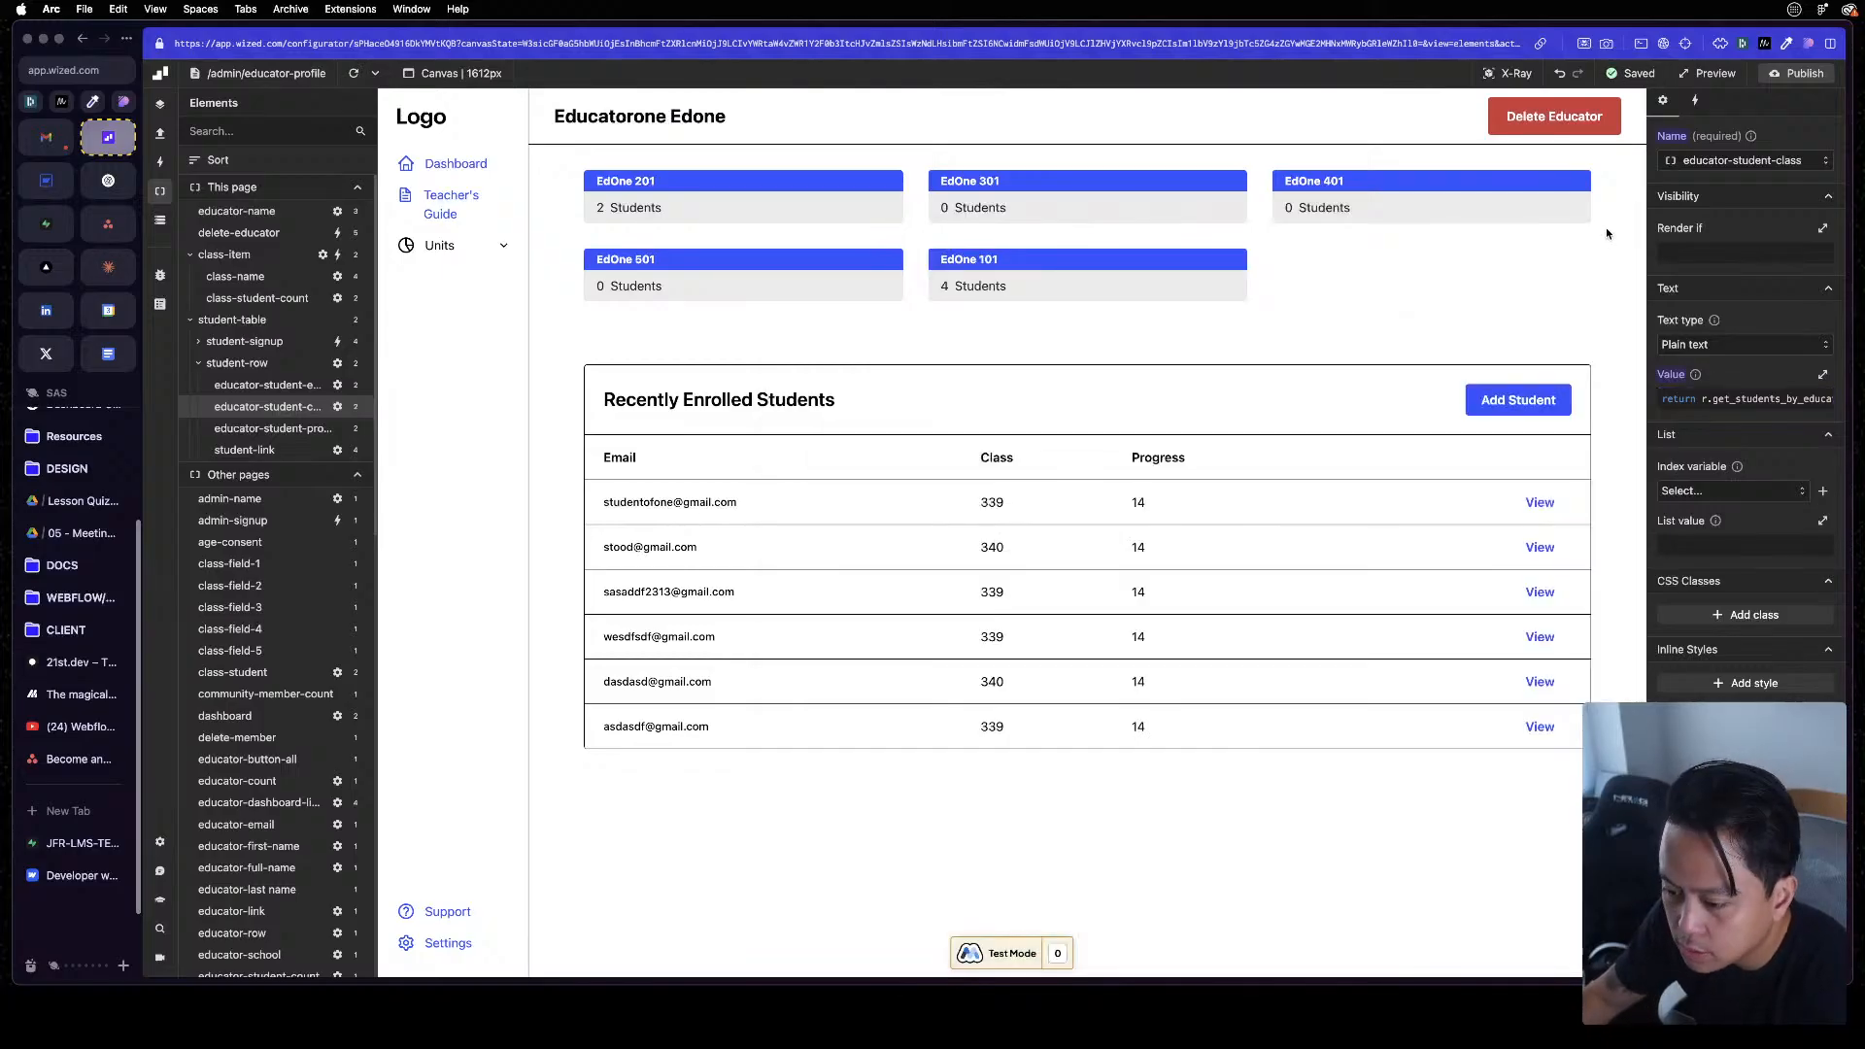
Reload the canvas and reopen the educator-student-class value to inspect its get_students_by_educator_id request
{"action": "left_click", "coordinate": [353, 73]}
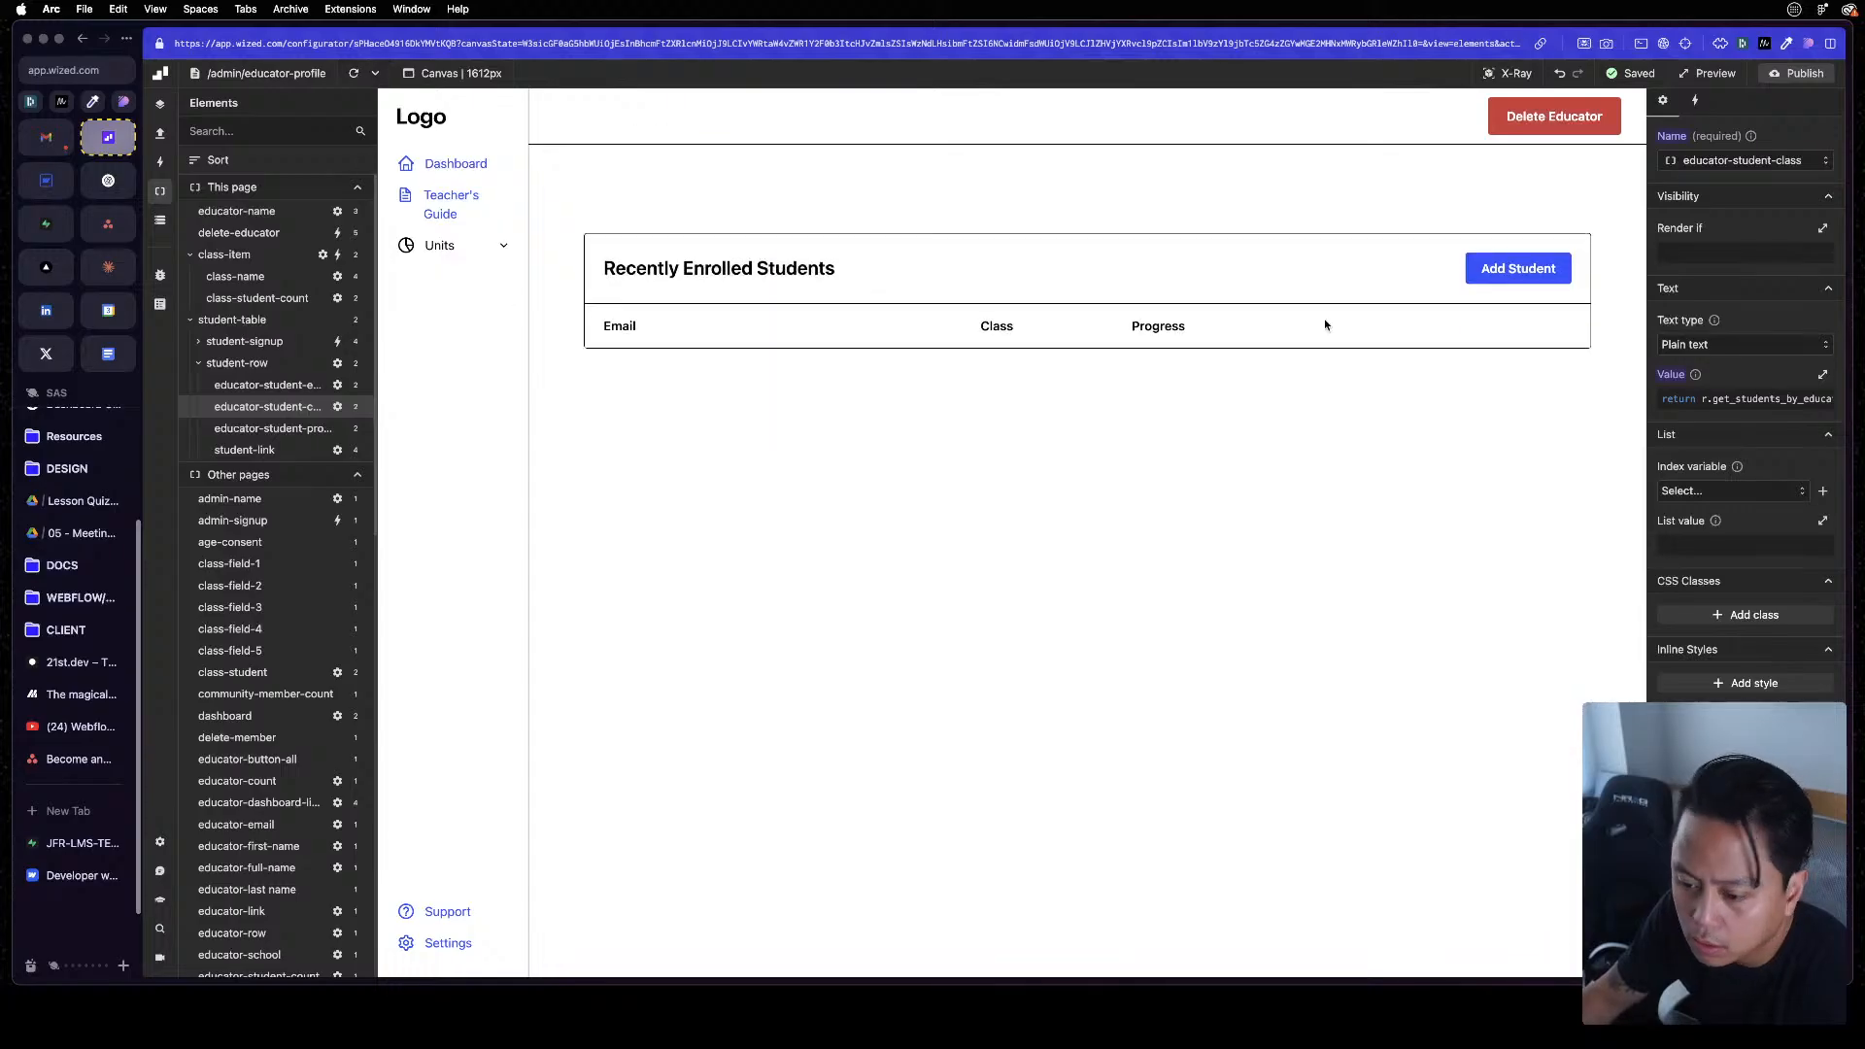
{"action": "left_click", "coordinate": [1769, 398]}
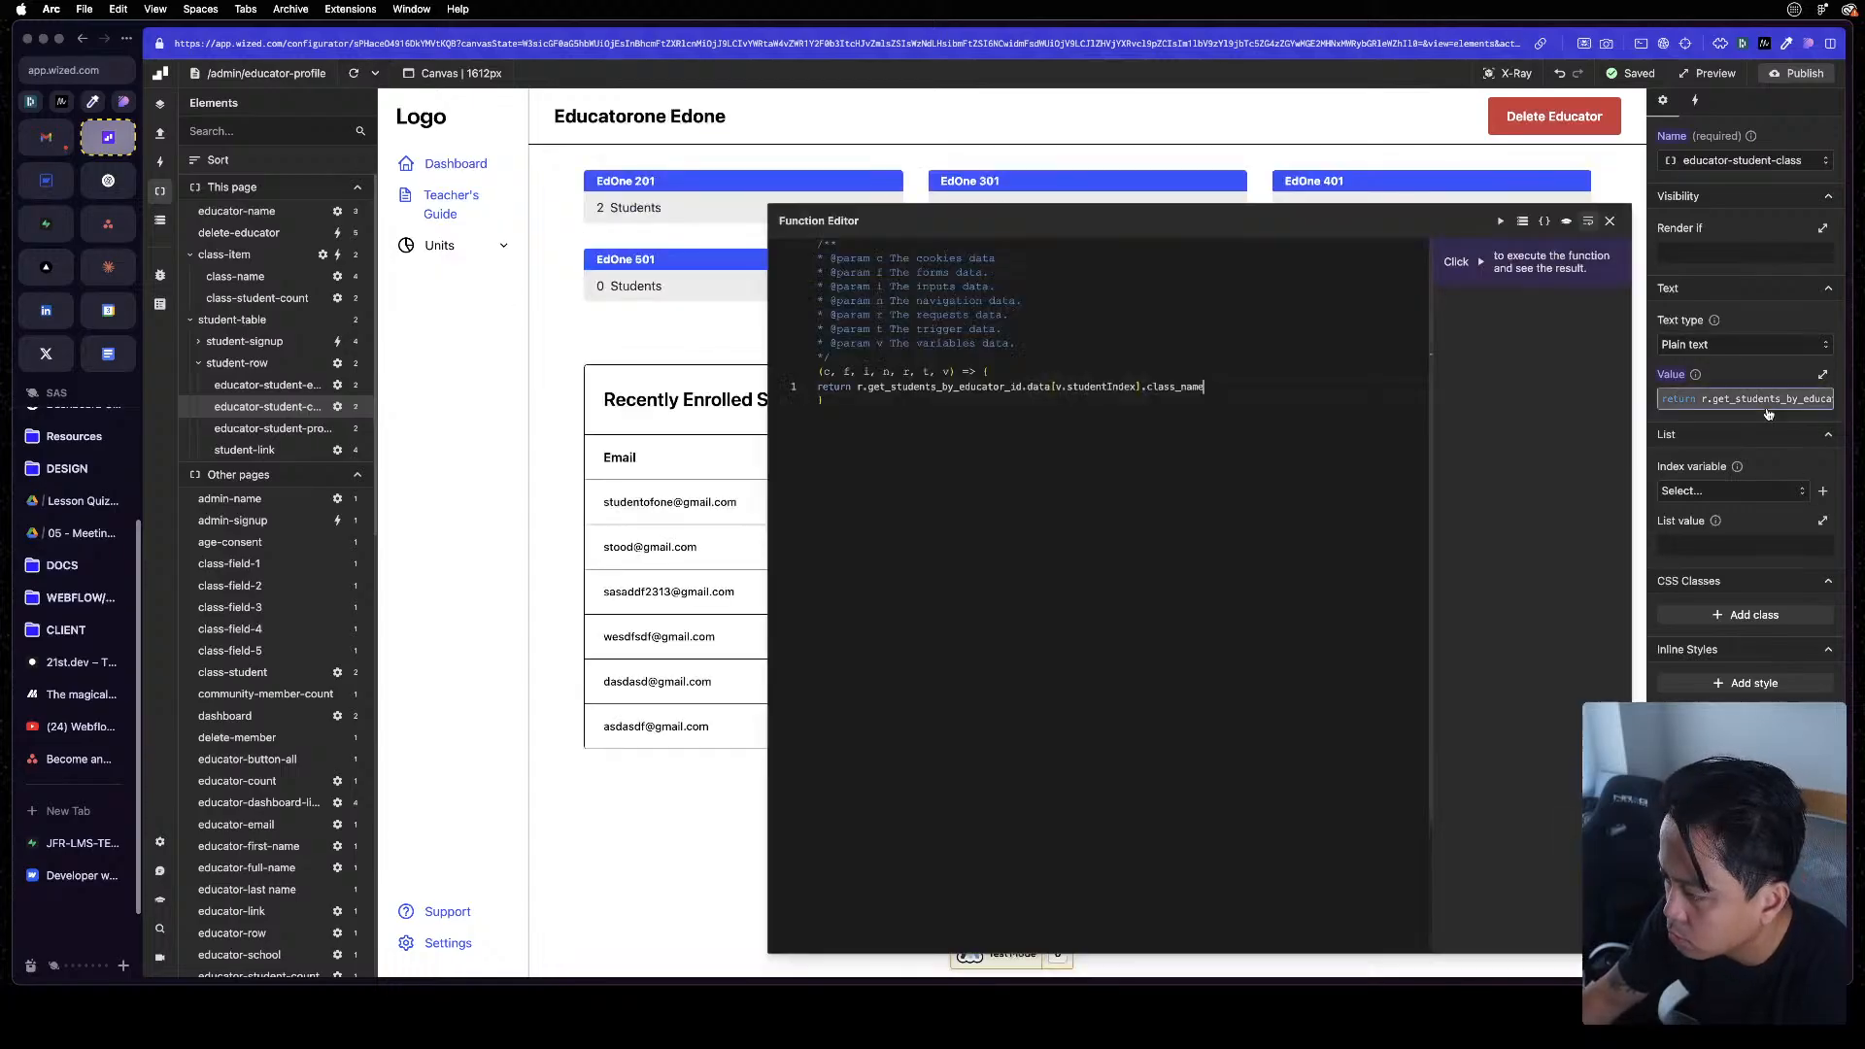
{"action": "left_click", "coordinate": [1100, 386]}
{"action": "key", "text": "End"}
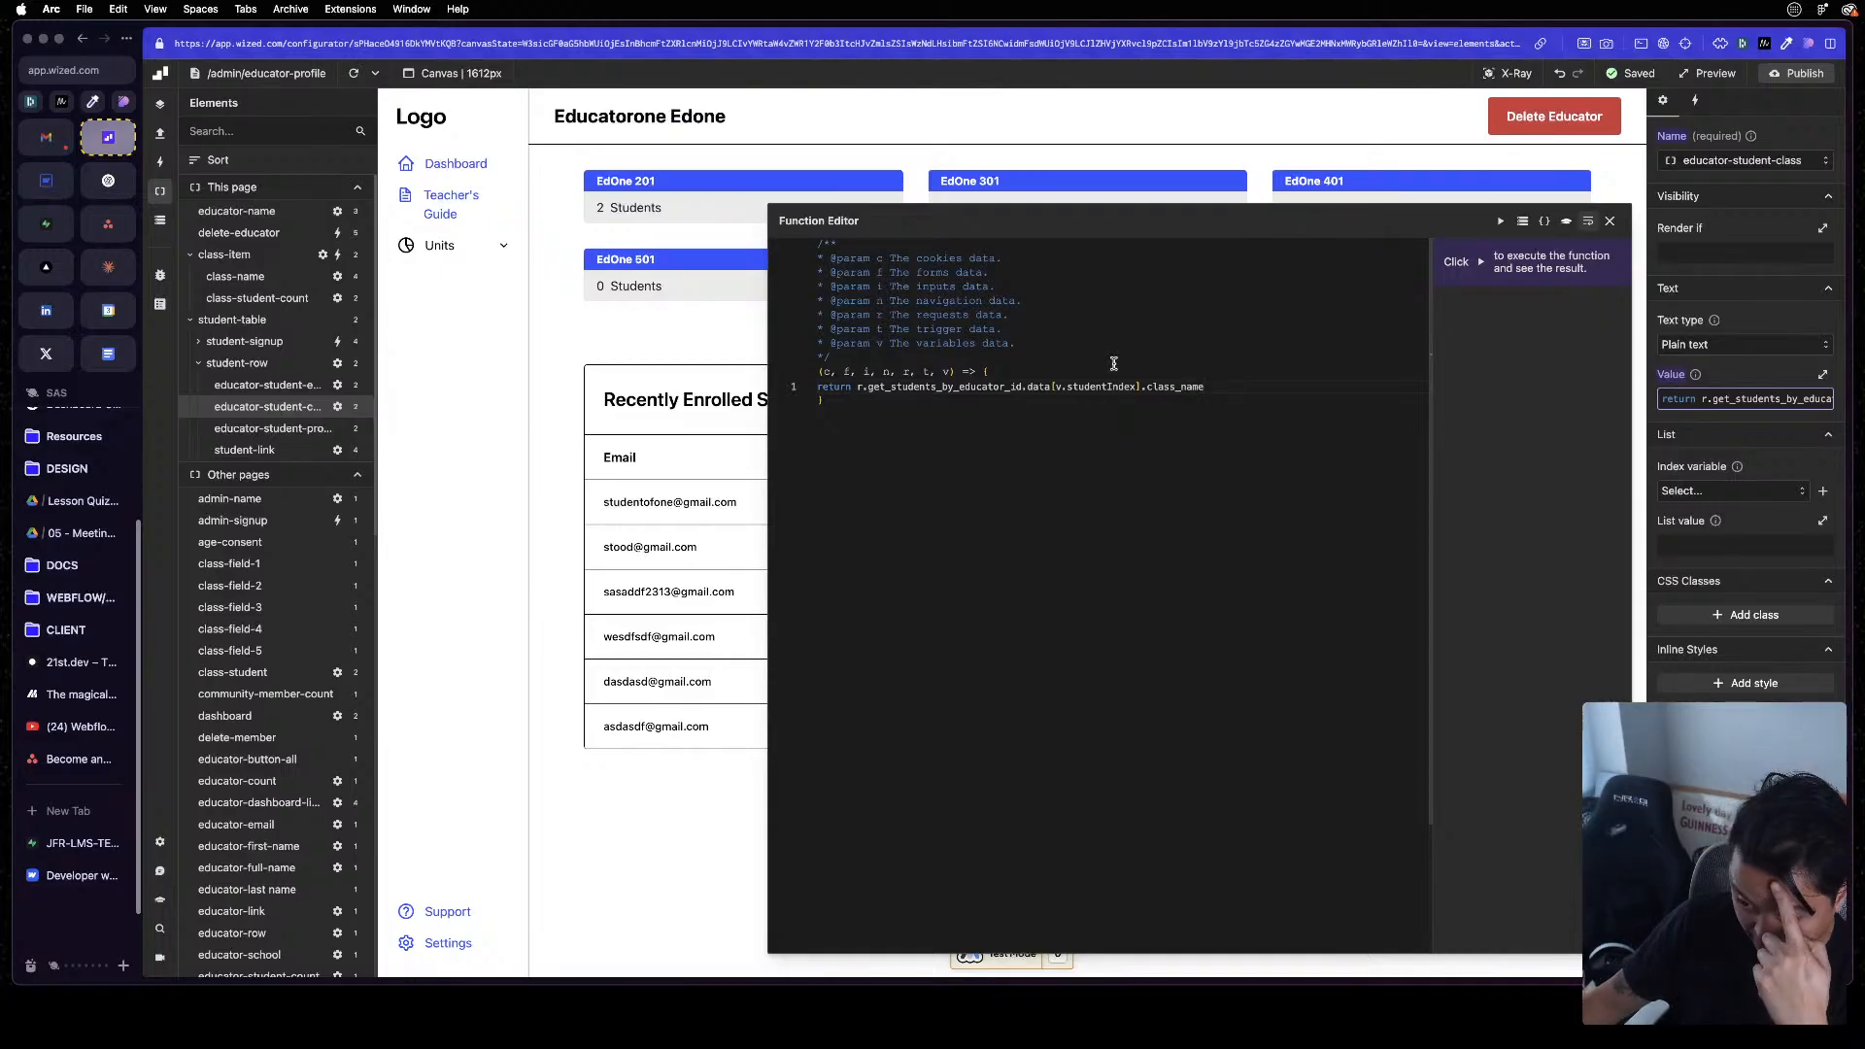
{"action": "double_click", "coordinate": [1020, 387]}
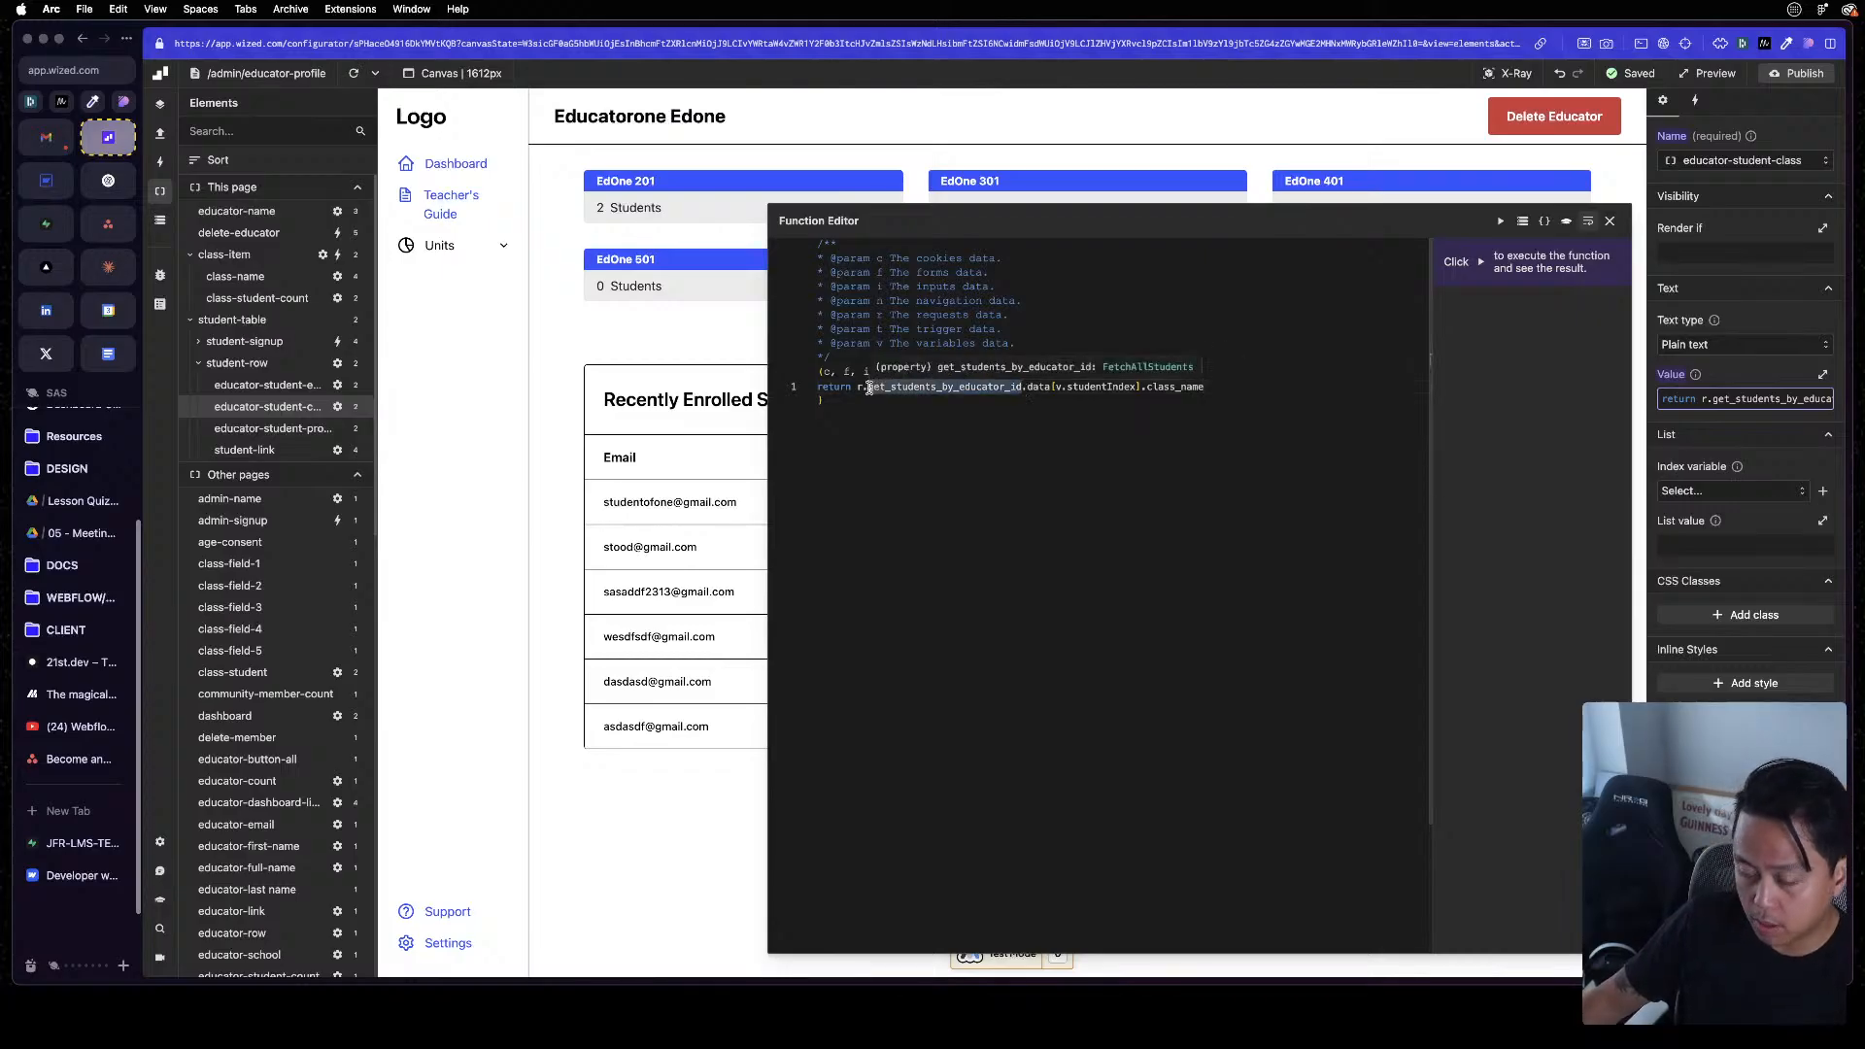
Select the class-item list and inspect its list value function, then reselect the student-table
{"action": "left_click", "coordinate": [235, 256]}
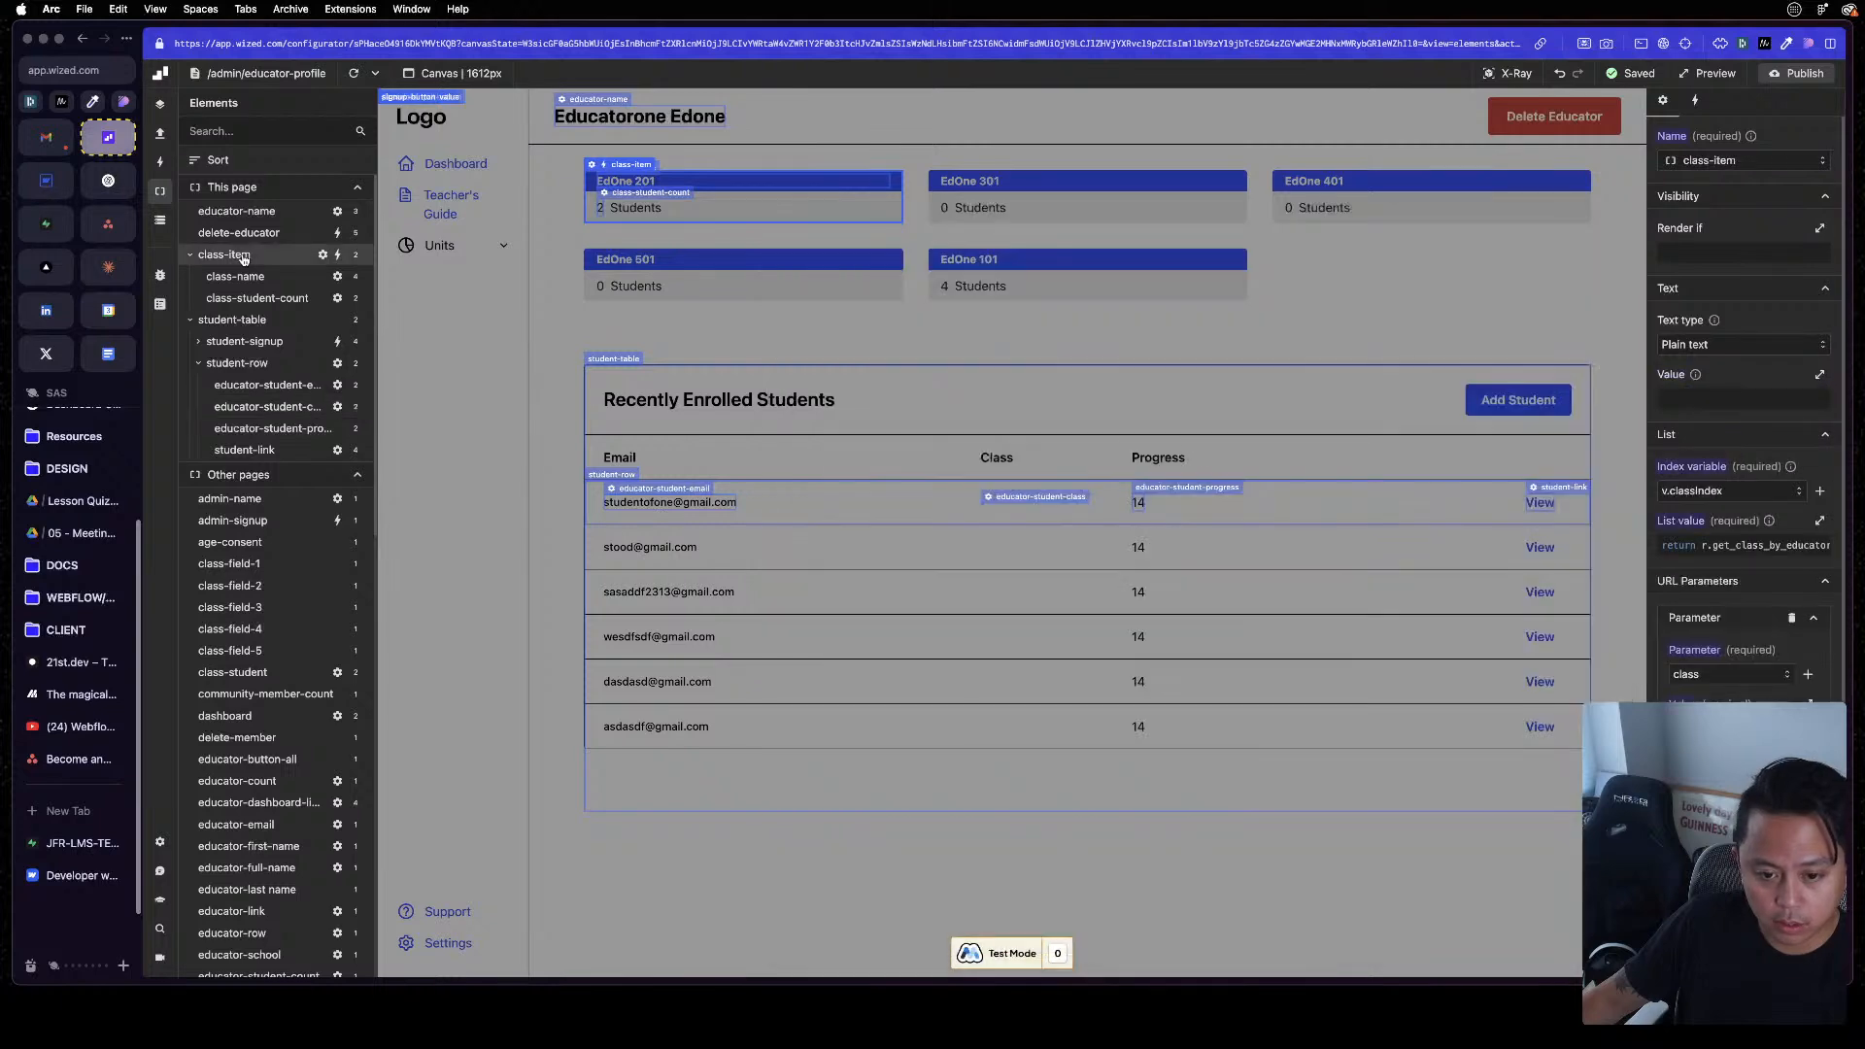
{"action": "left_click", "coordinate": [1822, 549]}
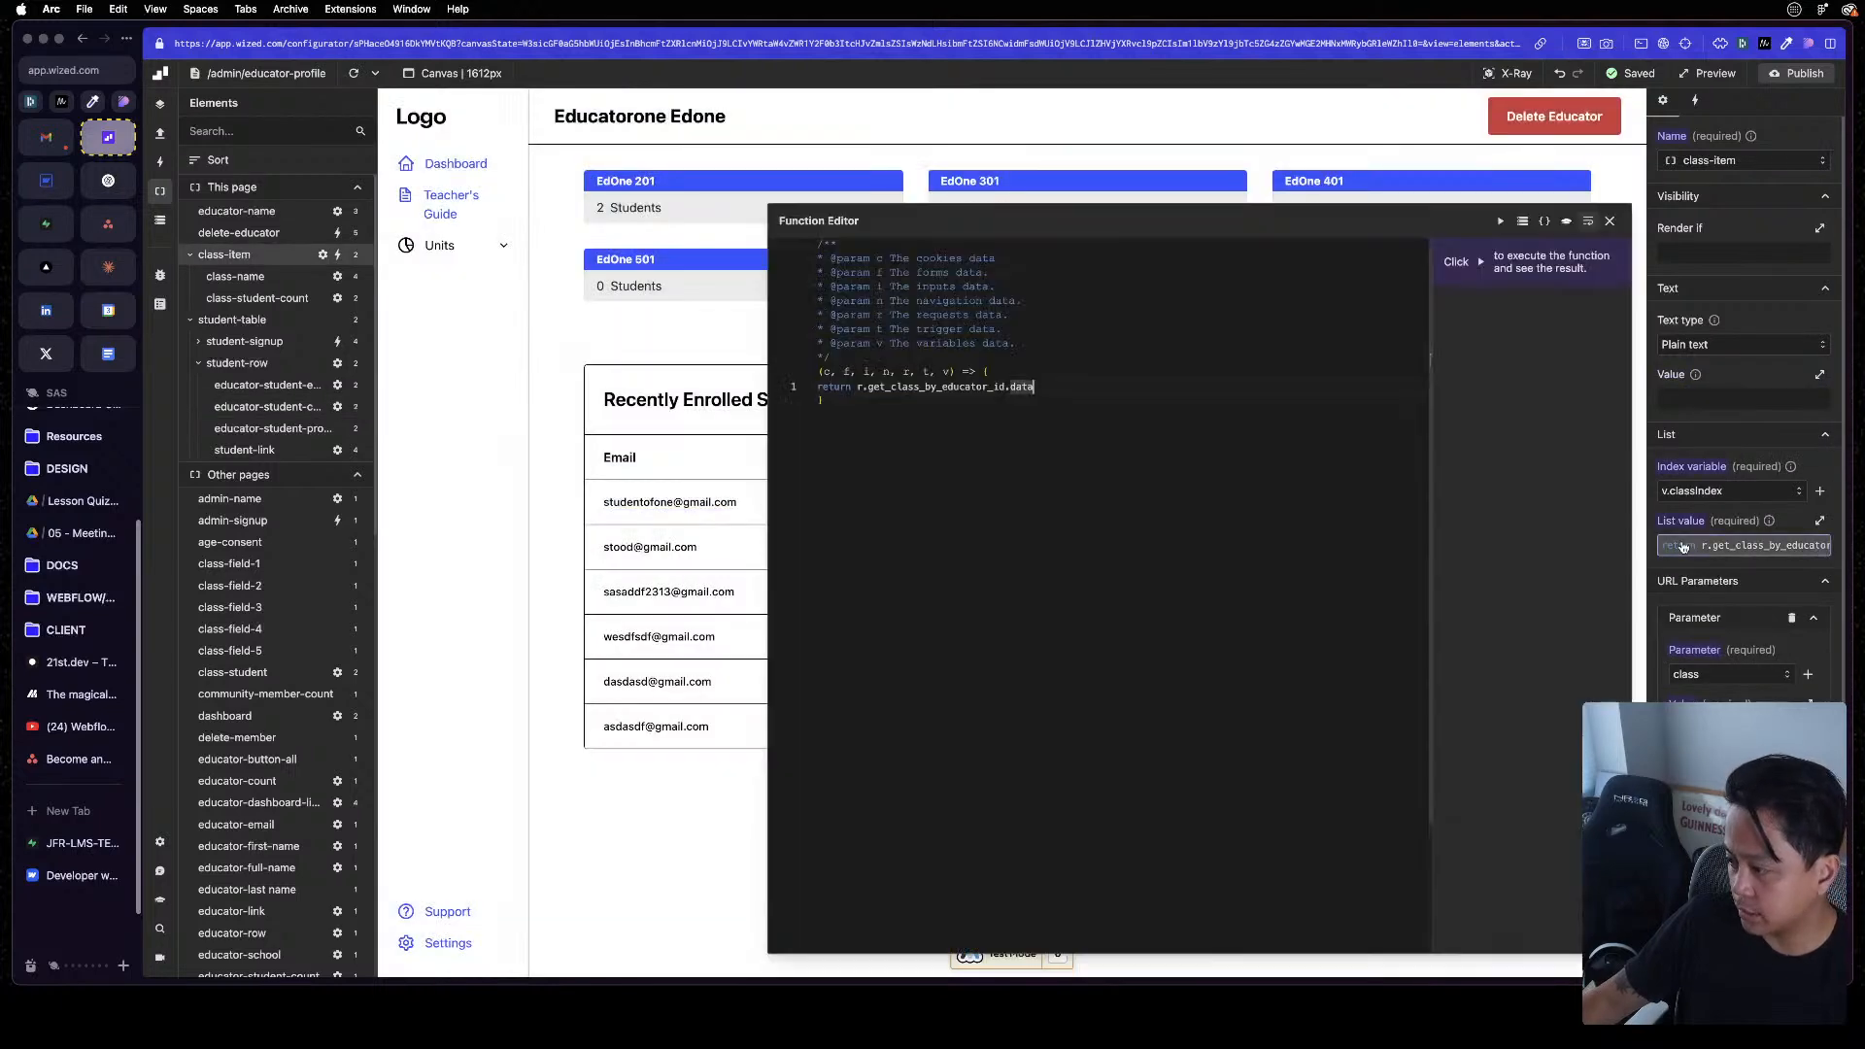
{"action": "left_click", "coordinate": [685, 298]}
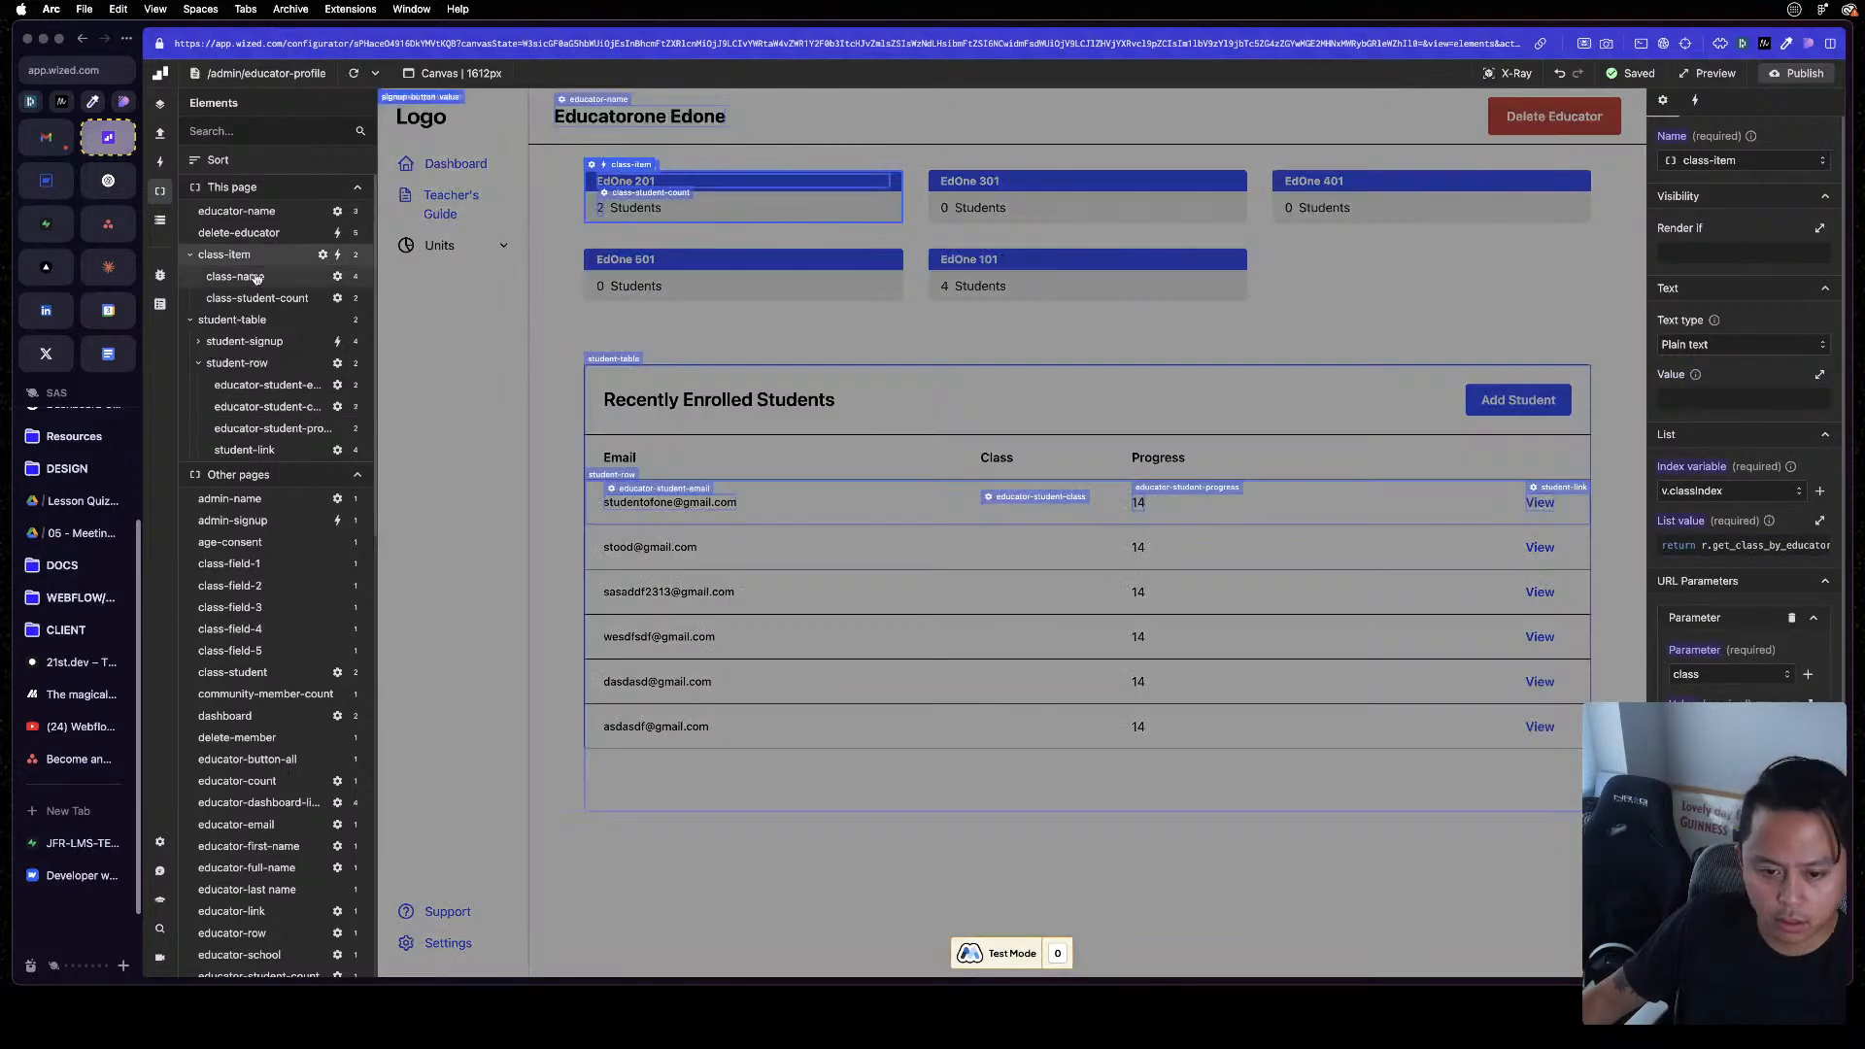
{"action": "left_click", "coordinate": [238, 321]}
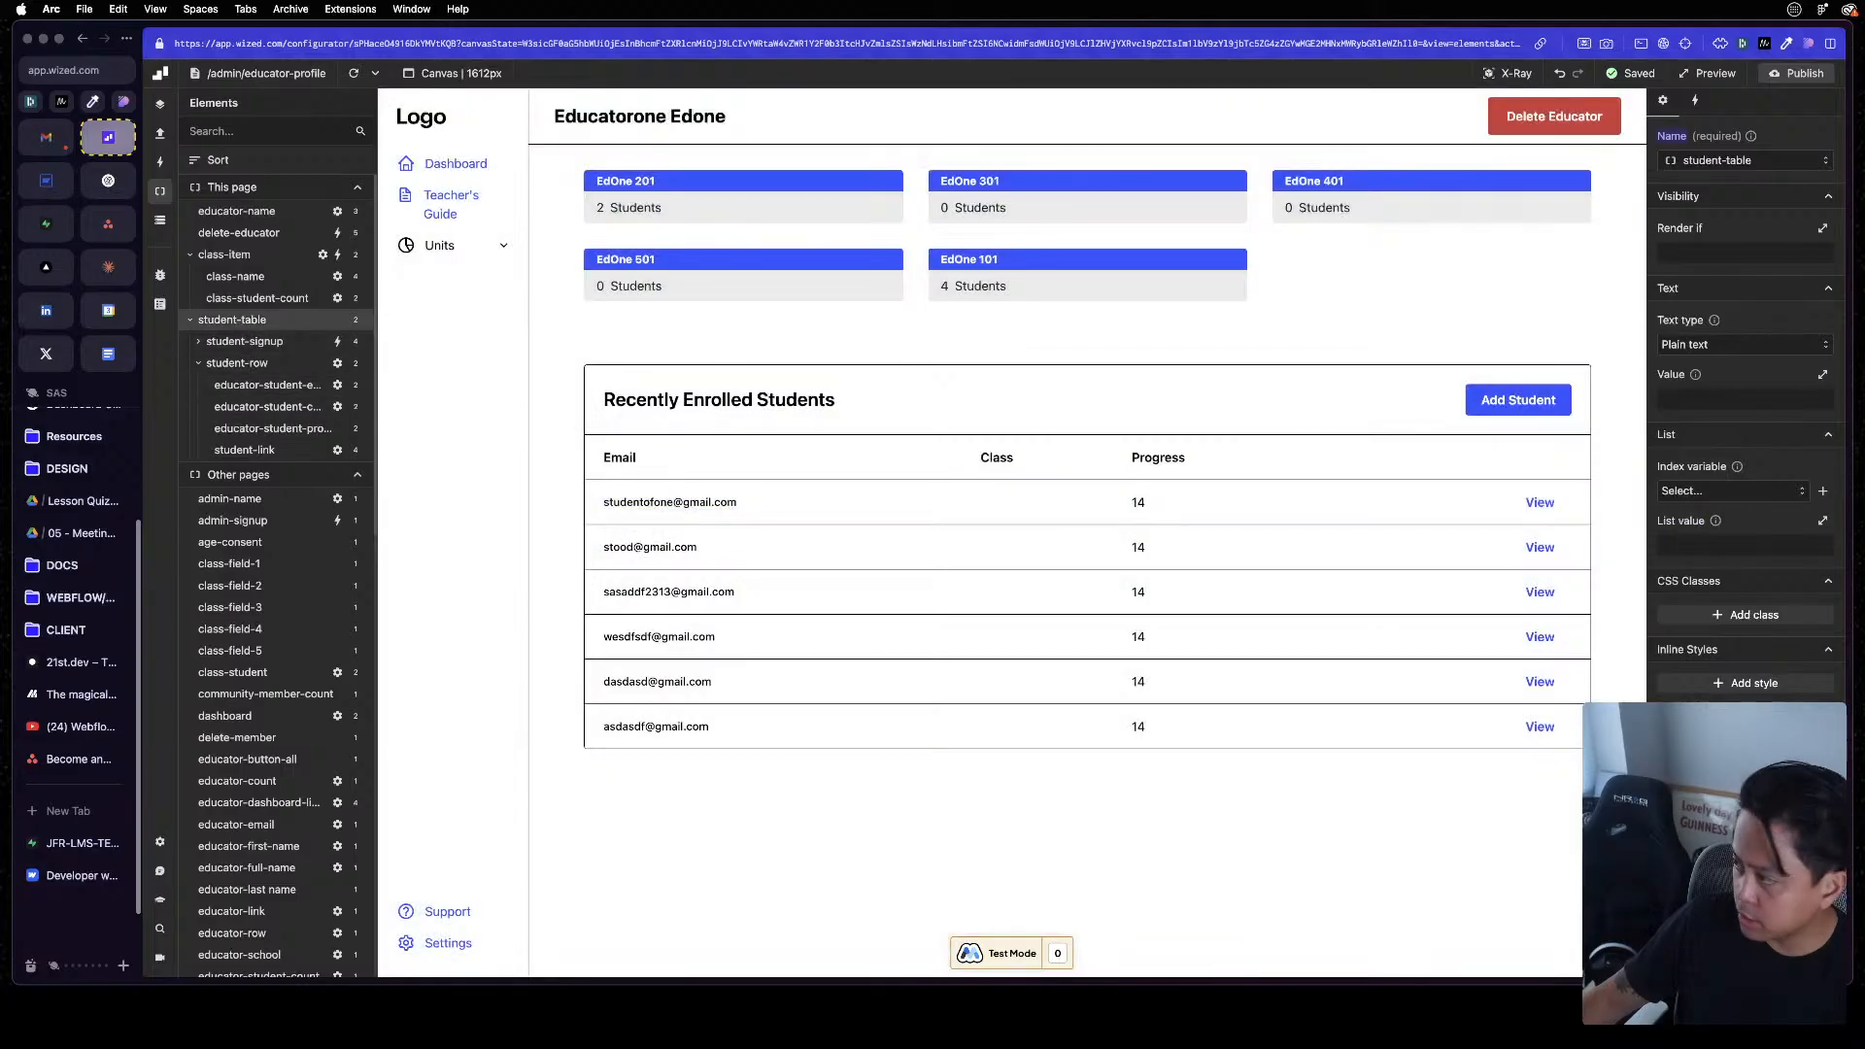